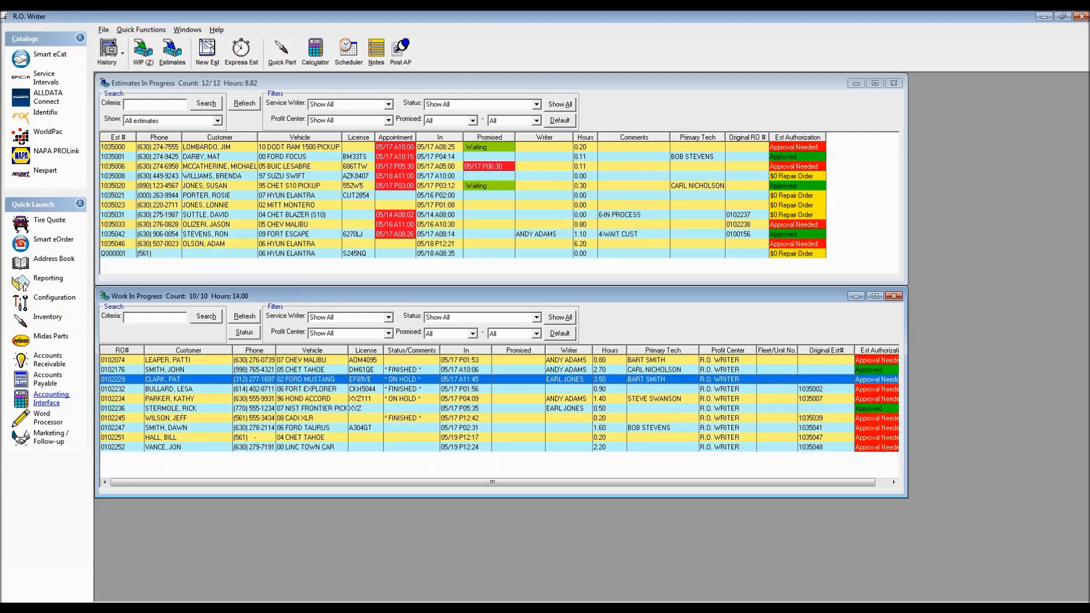
Step: Open the 2002 Ford Mustang repair order and start finalizing it, accepting the current mileage
double_click(298, 379)
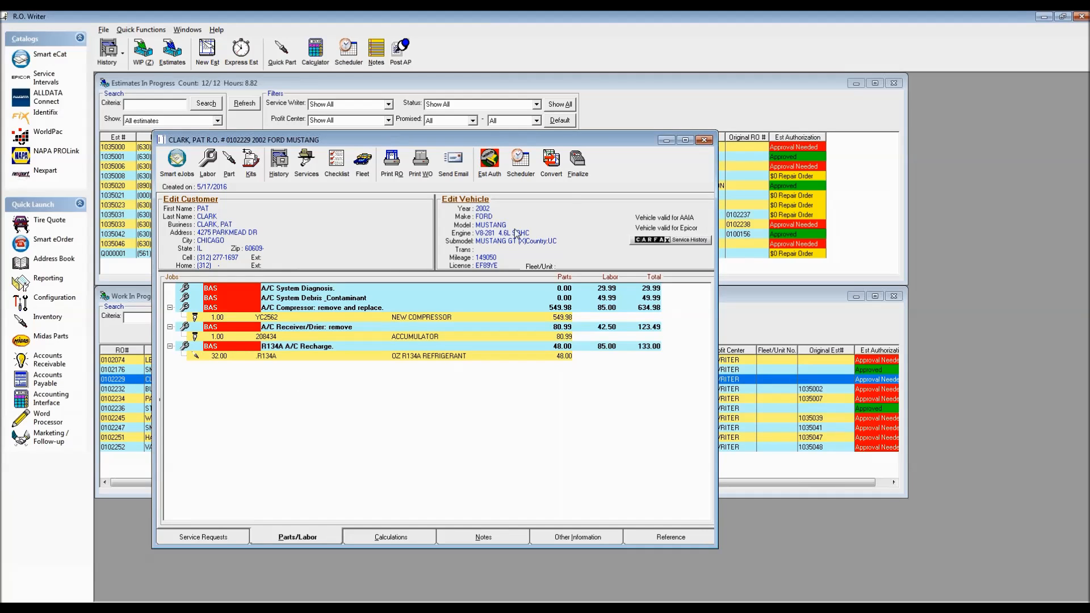
left_click(577, 161)
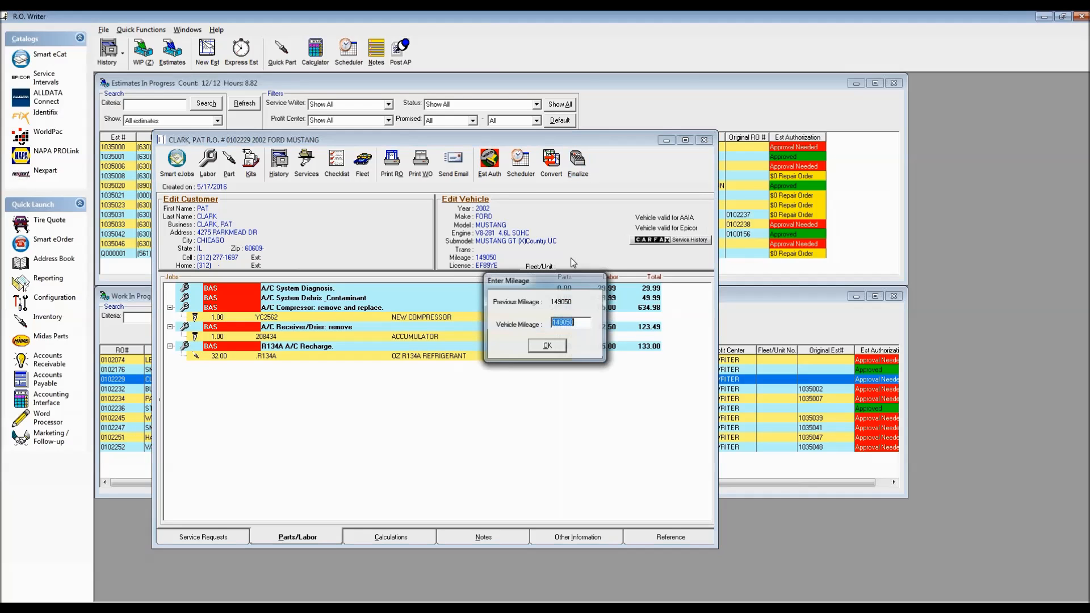
left_click(546, 348)
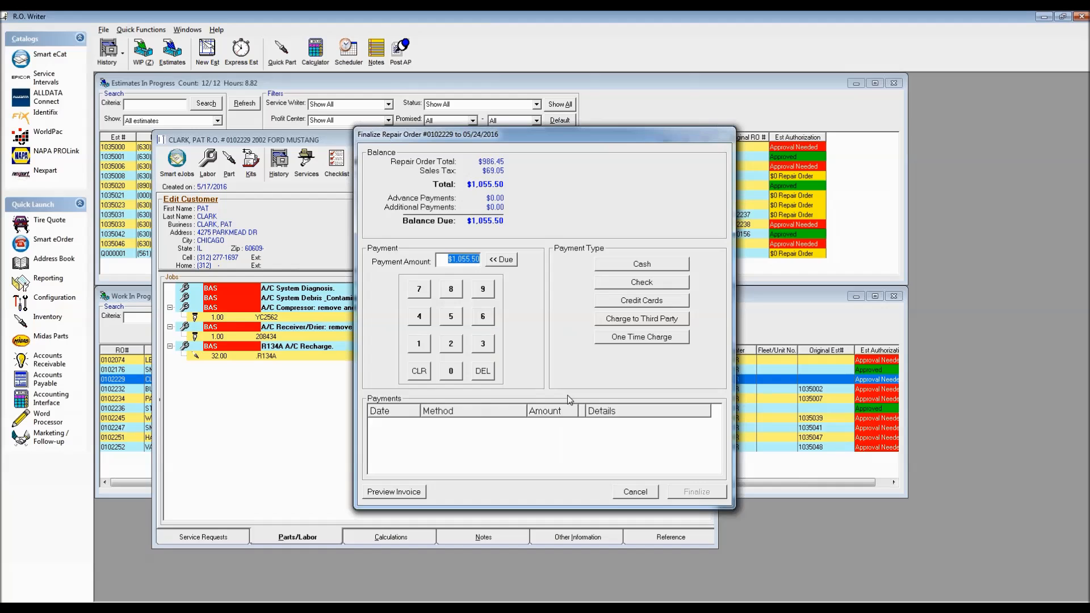
Step: Try Charge to Third Party, dismiss the password prompt, cancel finalizing, and launch Configuration
left_click(640, 320)
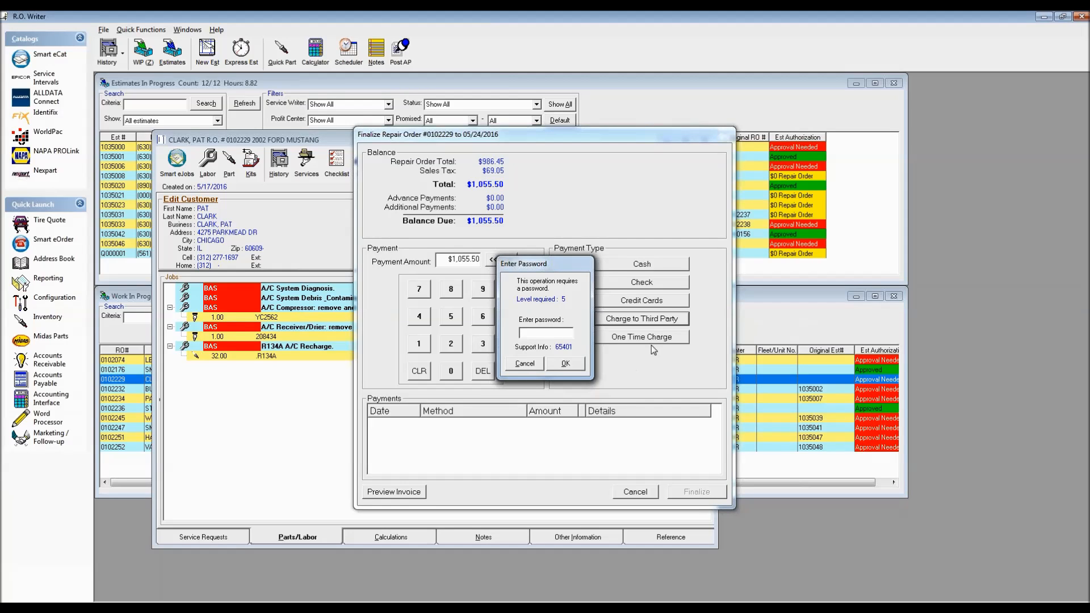
left_click(523, 363)
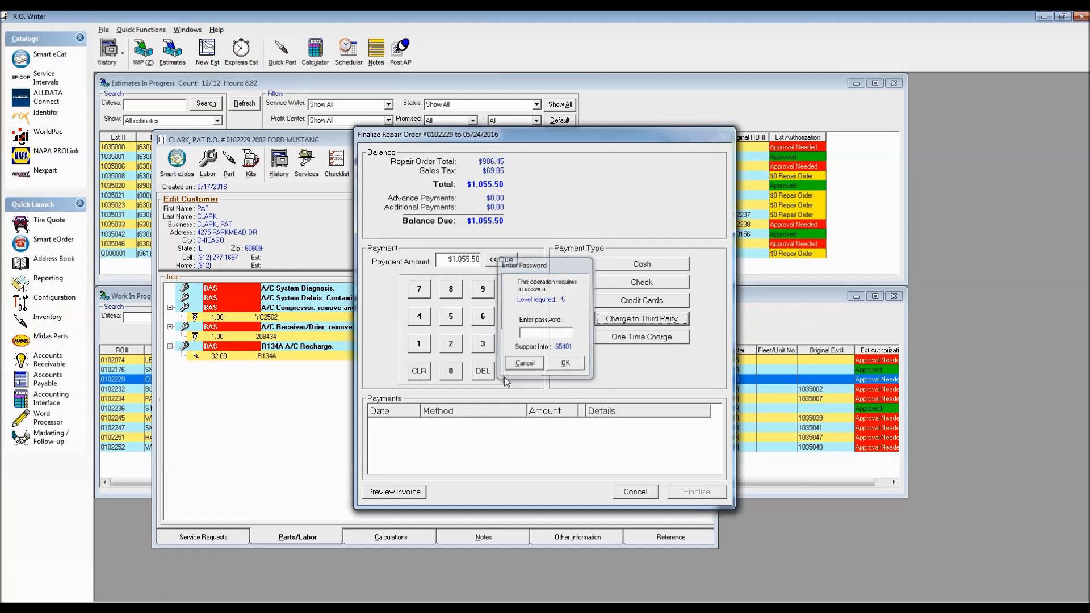
left_click(635, 492)
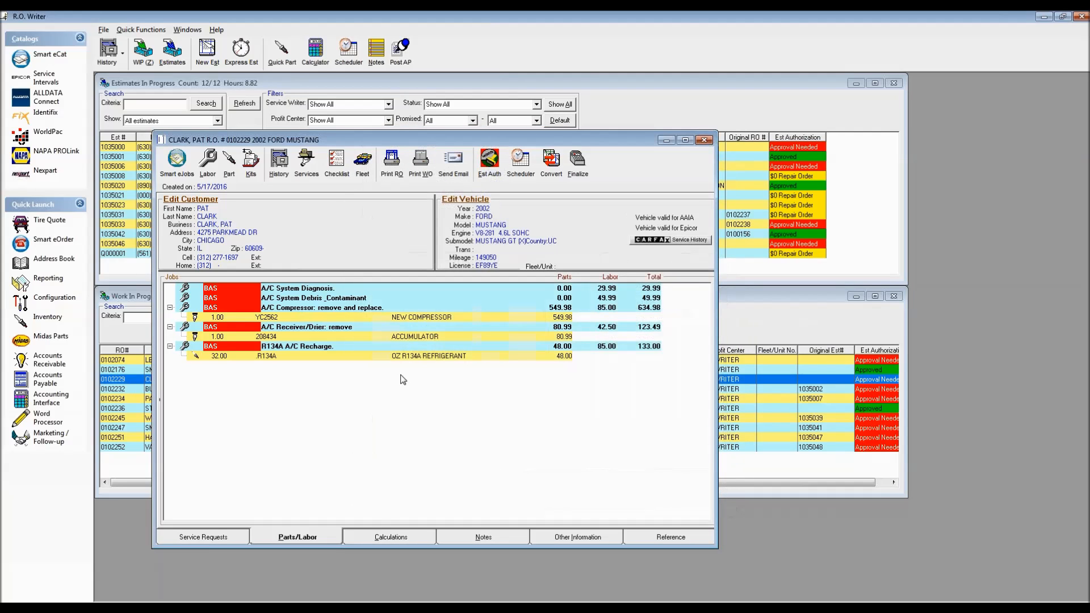
left_click(55, 300)
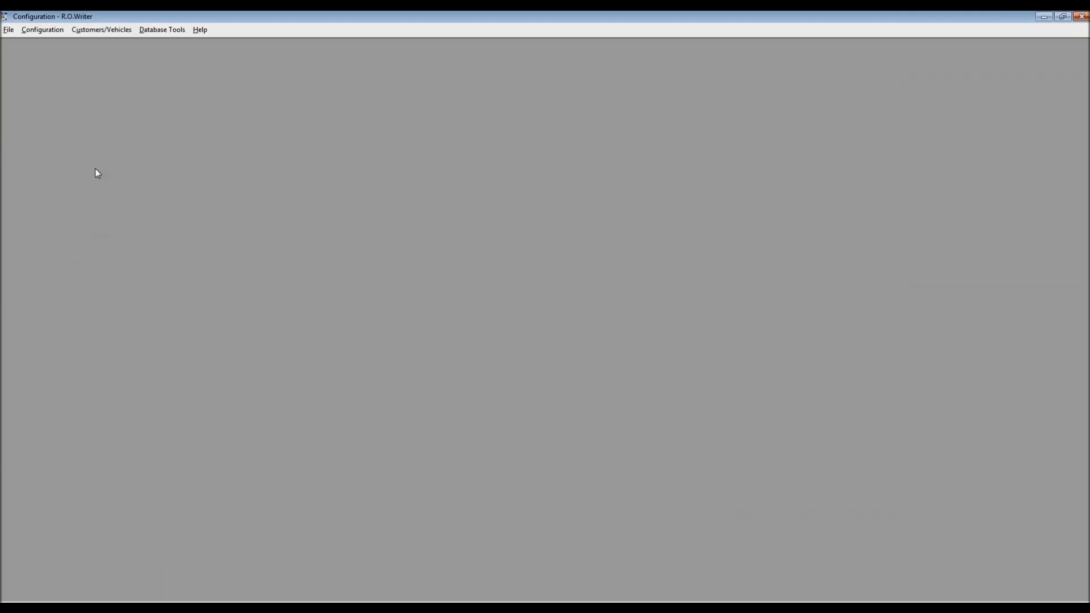
Step: Open Repair Order > R.O. Options in Configuration, supplying the password
left_click(36, 29)
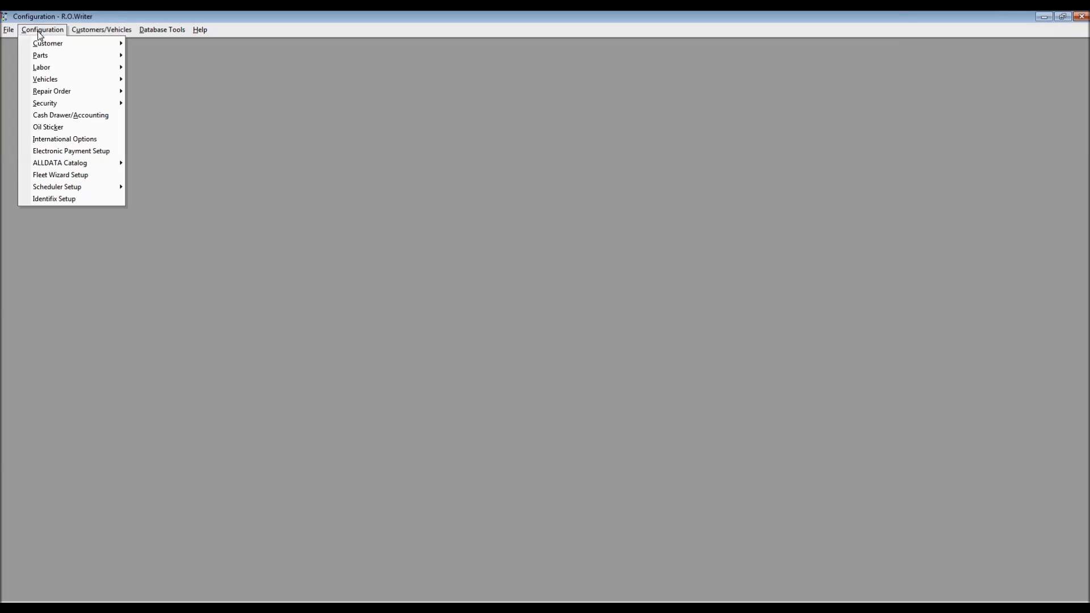
mouse_move(47, 101)
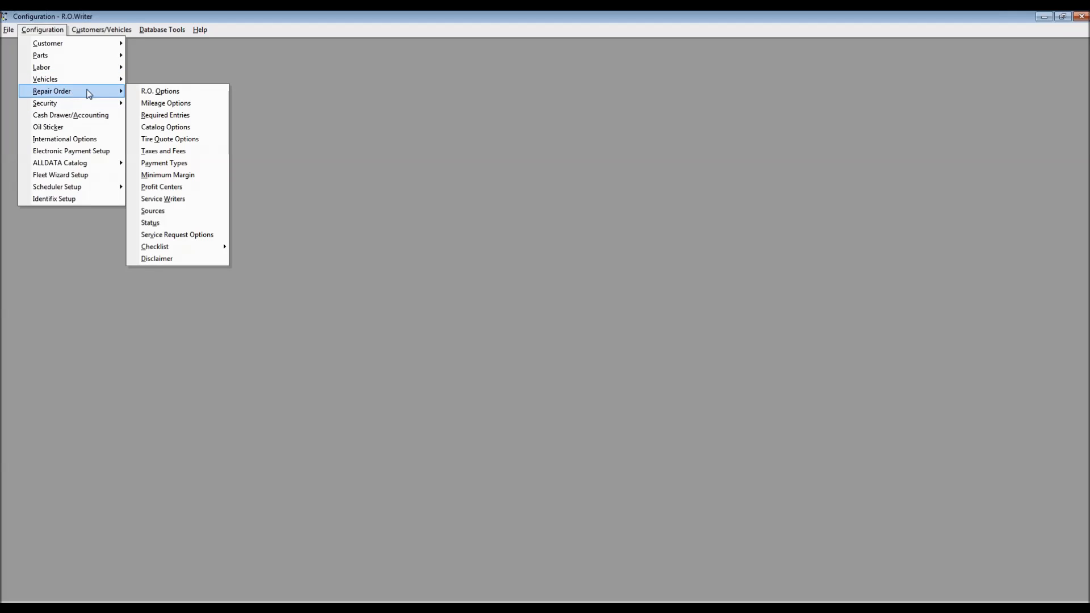
left_click(168, 91)
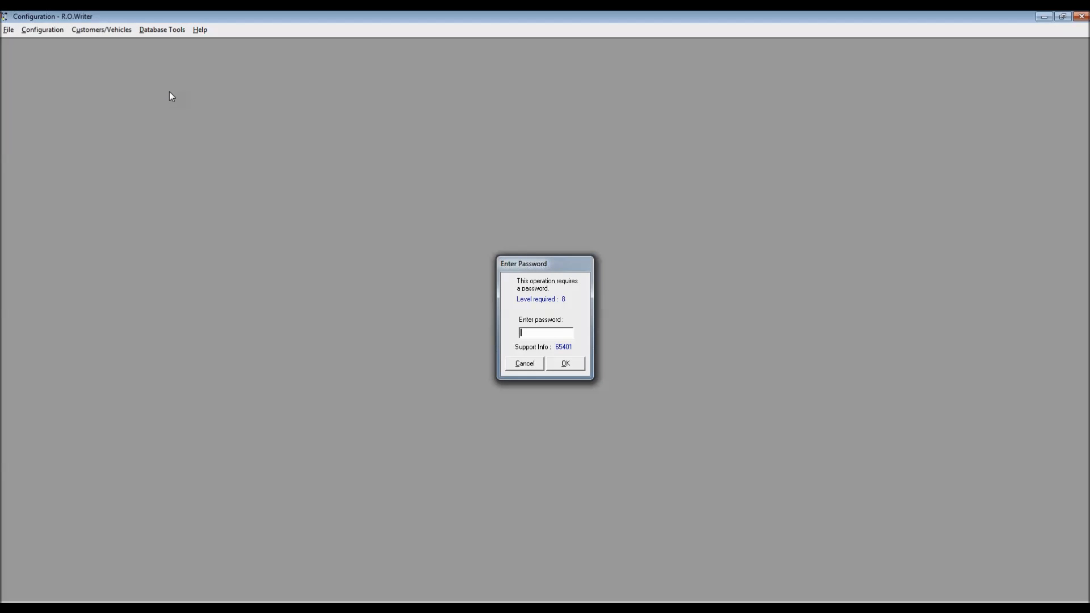
key("Return")
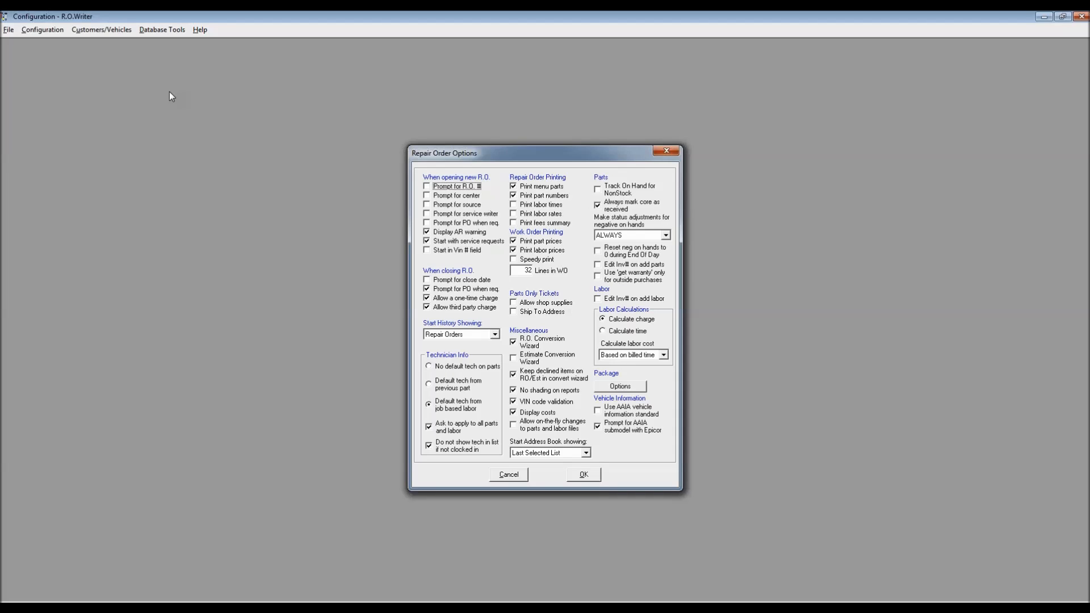
Step: Enable Allow third party charge for new repair orders and save the R.O. Options
left_click_drag(541, 152, 348, 116)
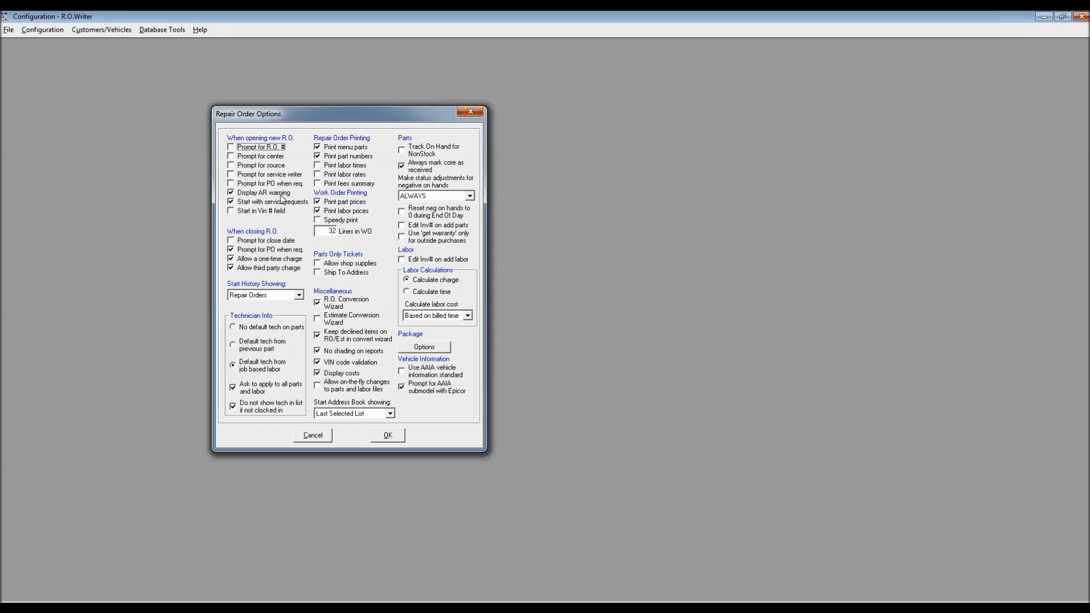
left_click(231, 202)
left_click(394, 436)
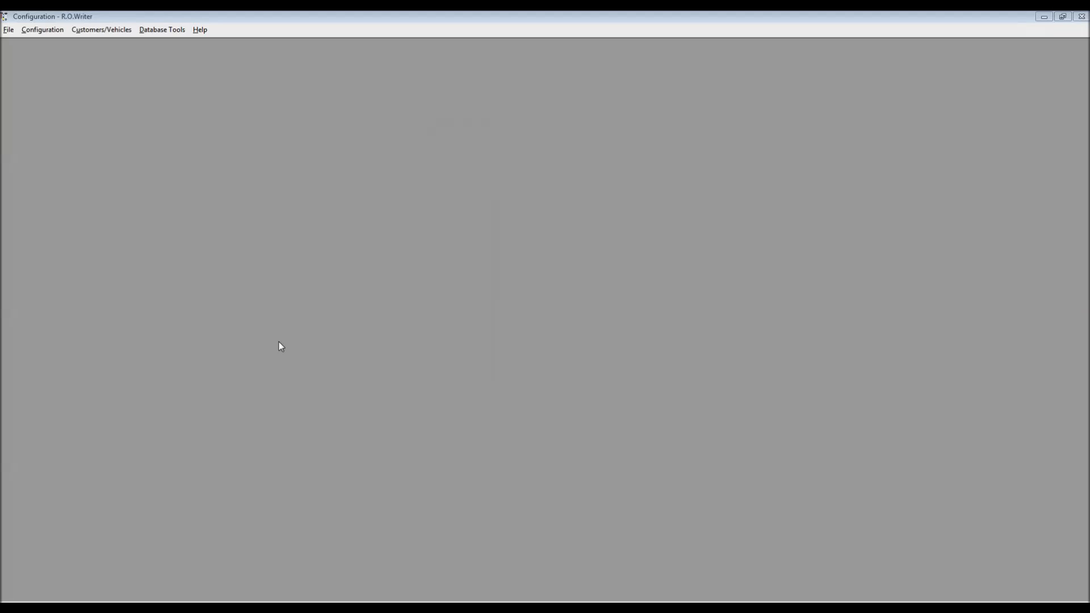
Step: Open Security > Security Levels in Configuration, supplying the password
left_click(48, 30)
mouse_move(63, 107)
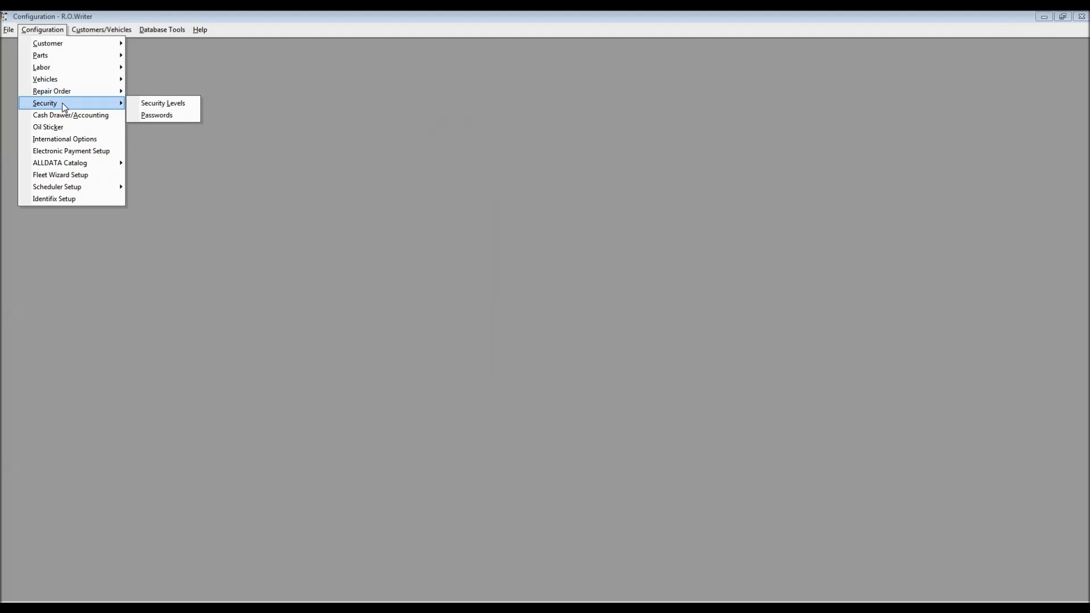
left_click(169, 104)
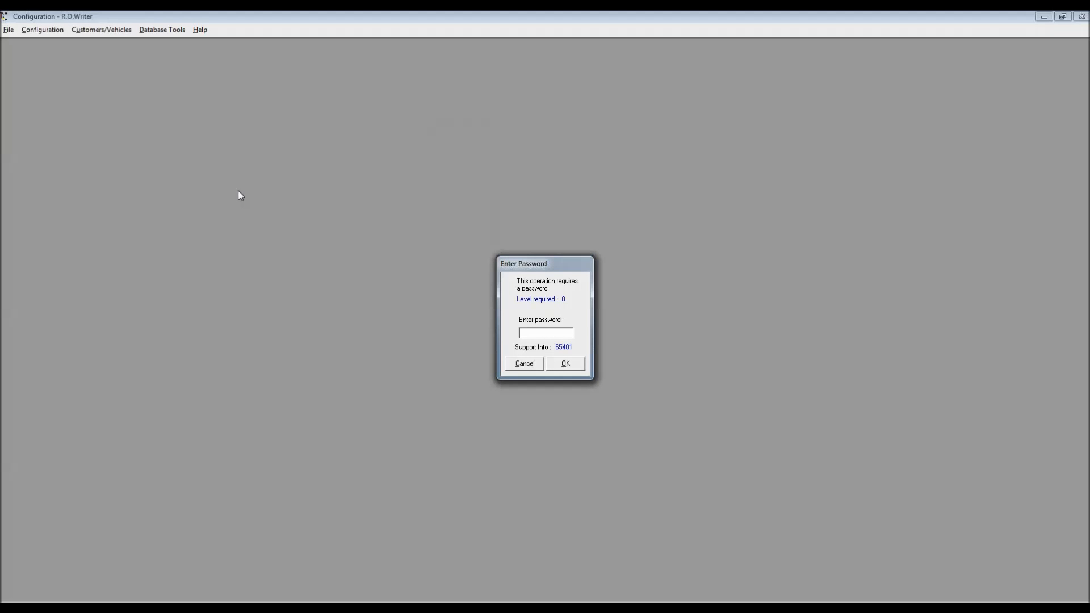
key("Return")
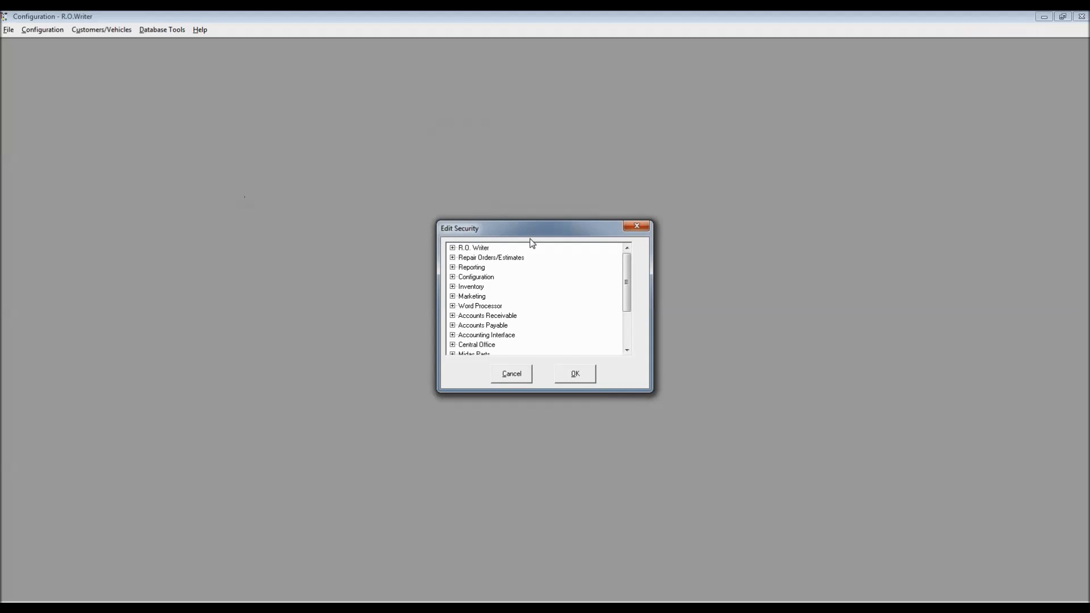
Step: Expand Repair Orders/Estimates and review One Time Charge, Charge To AR Account and Charge To Third Party levels
left_click_drag(537, 230, 320, 117)
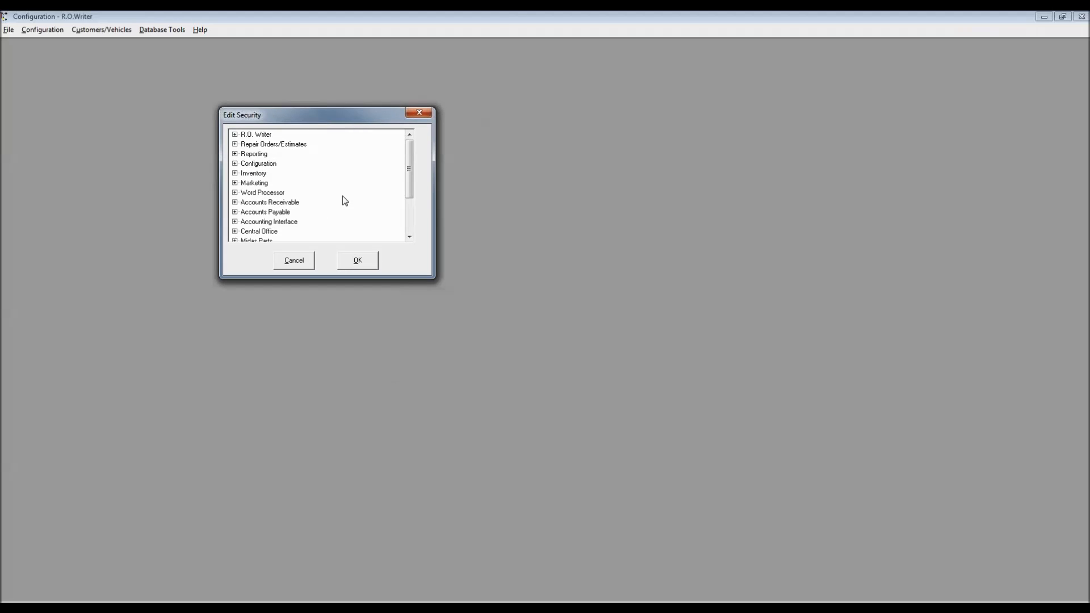
left_click(234, 145)
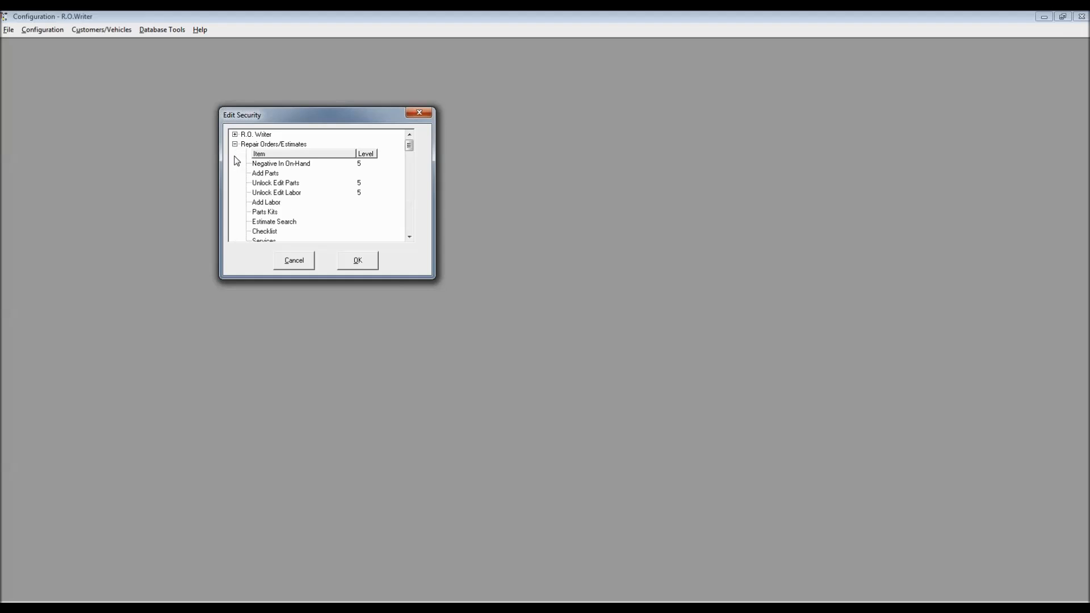
left_click(411, 221)
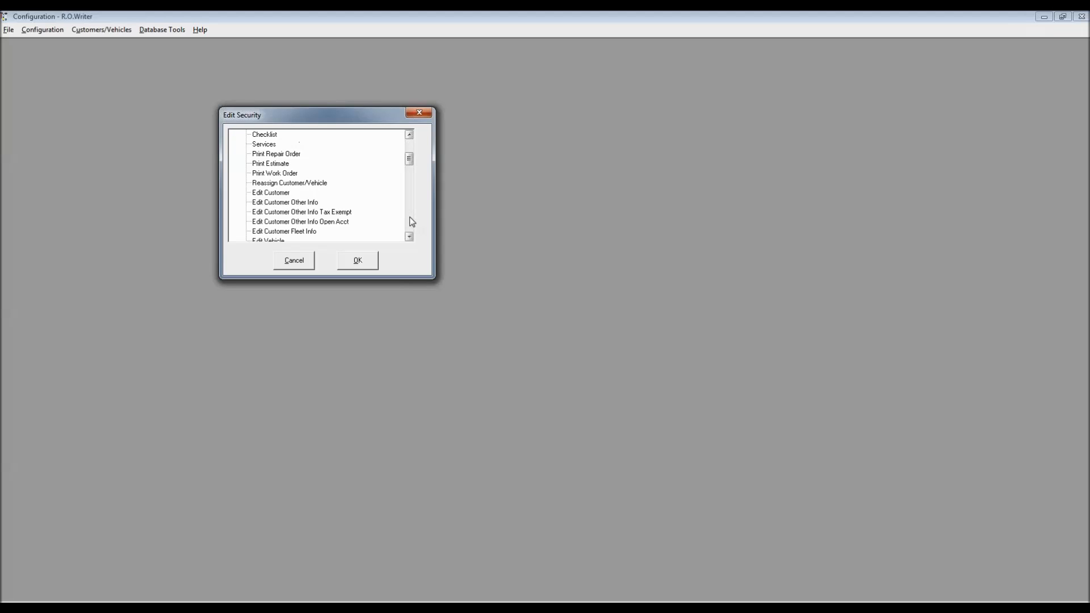
left_click(411, 222)
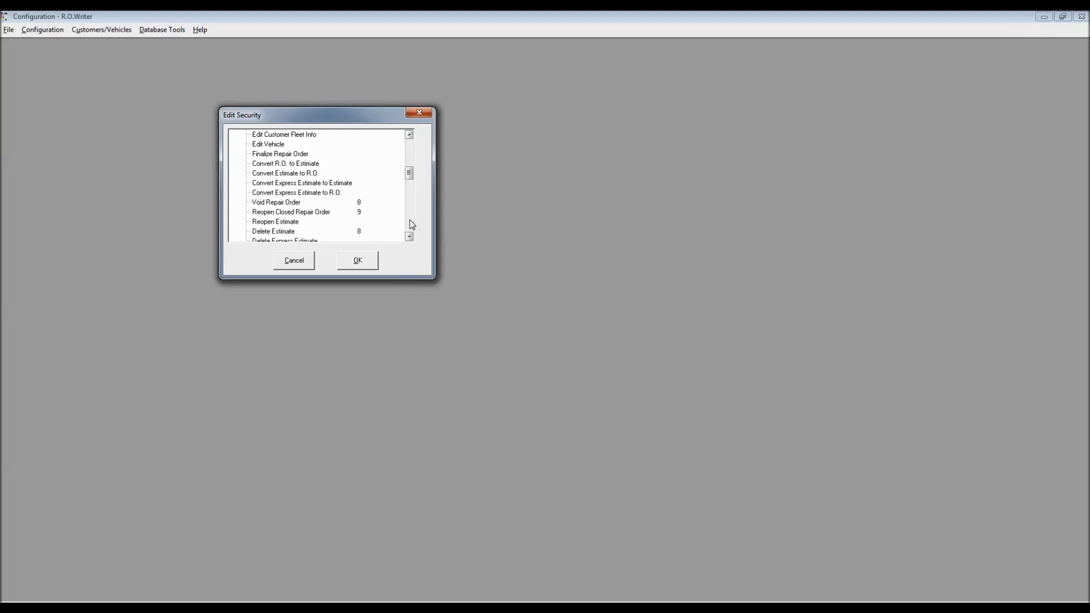
left_click(412, 225)
left_click(413, 225)
left_click(275, 146)
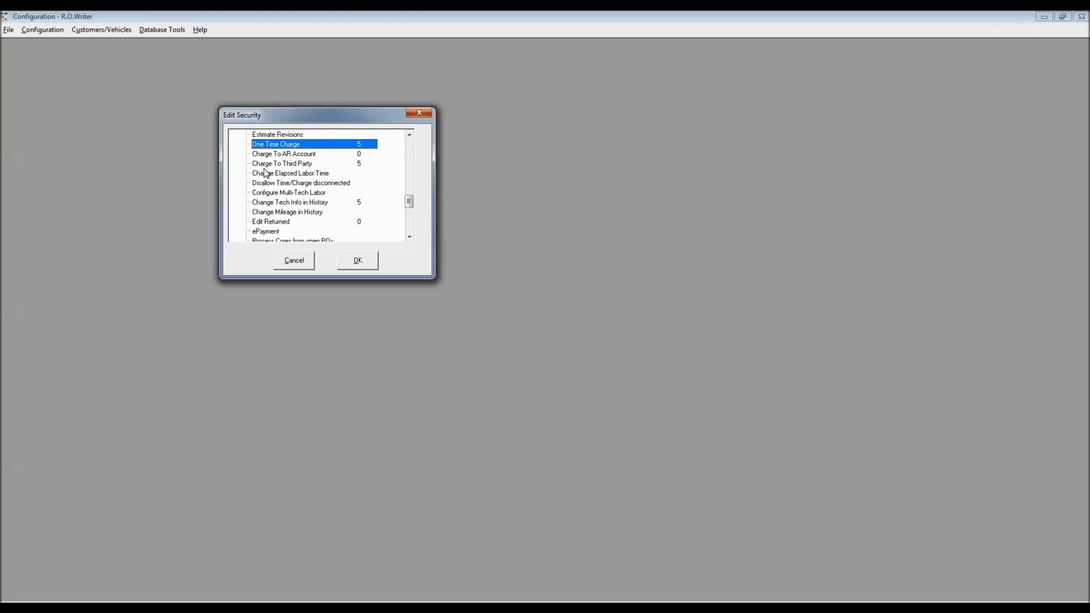
left_click(284, 156)
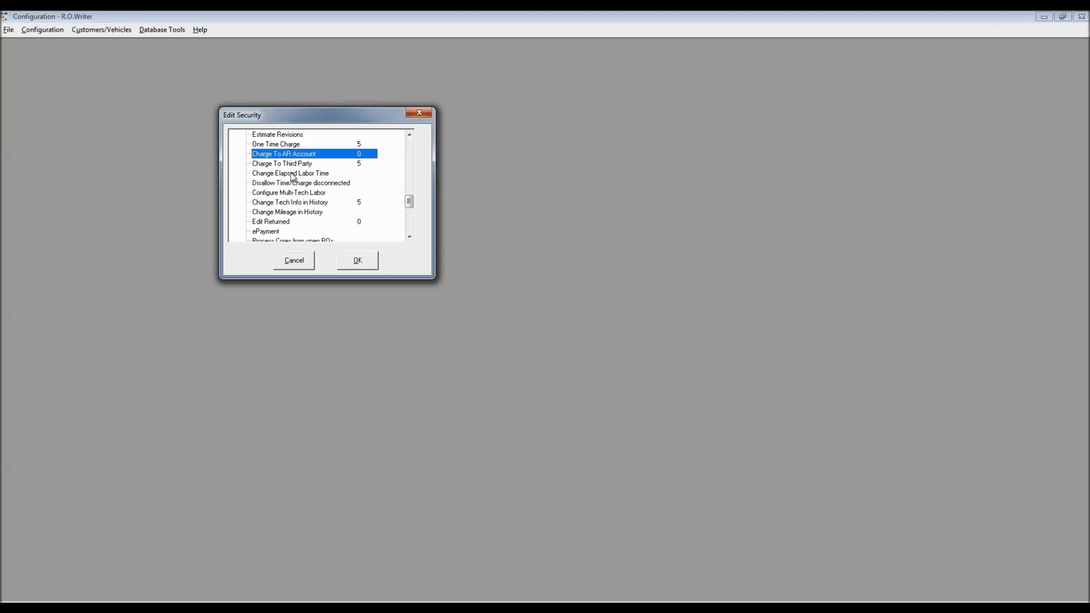
left_click(291, 166)
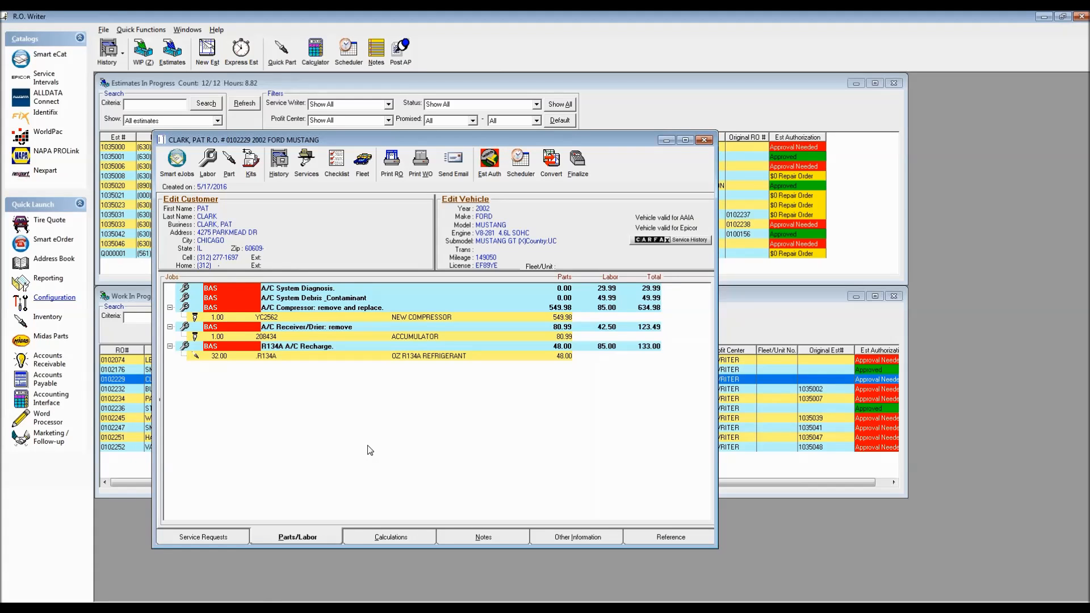
Step: Restart finalizing the Mustang repair order, accepting the current mileage
left_click(576, 166)
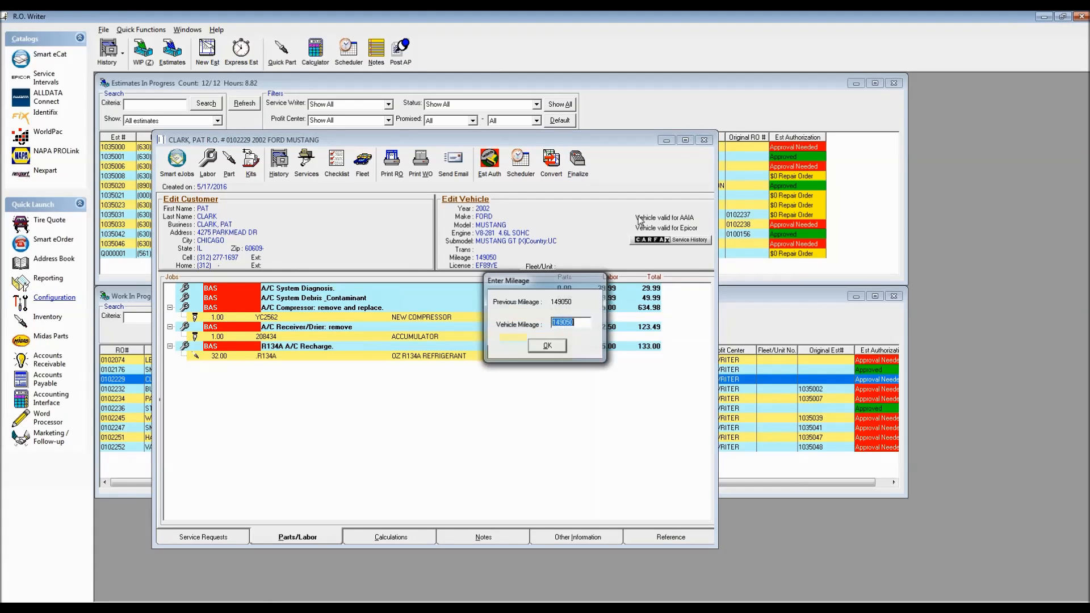
left_click(545, 346)
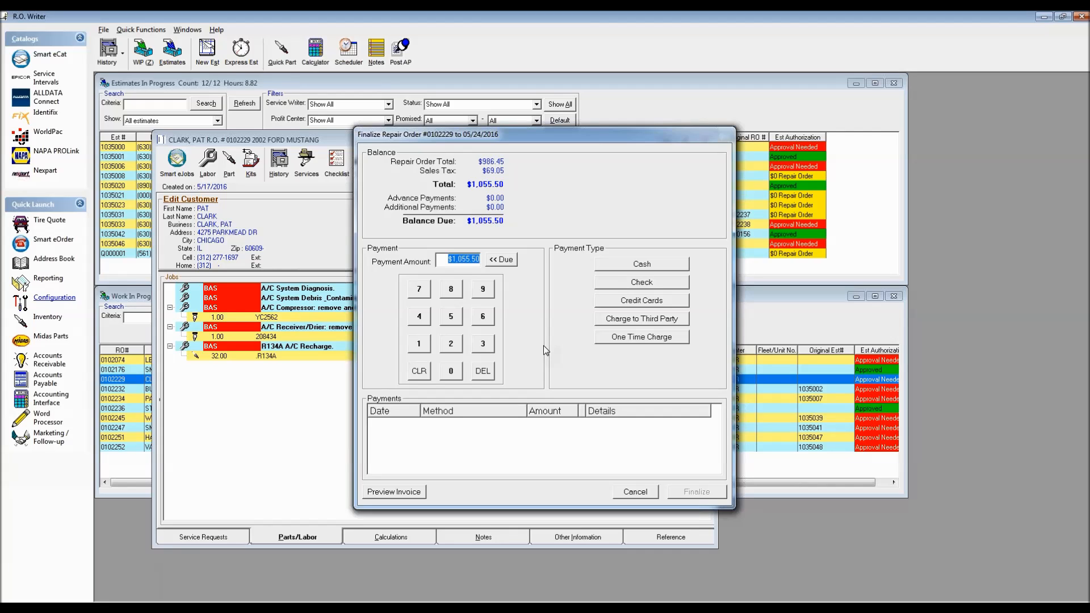
Step: Charge the $1,055.50 to a name-searched third-party customer on monthly billing, then cancel finalizing
left_click(639, 321)
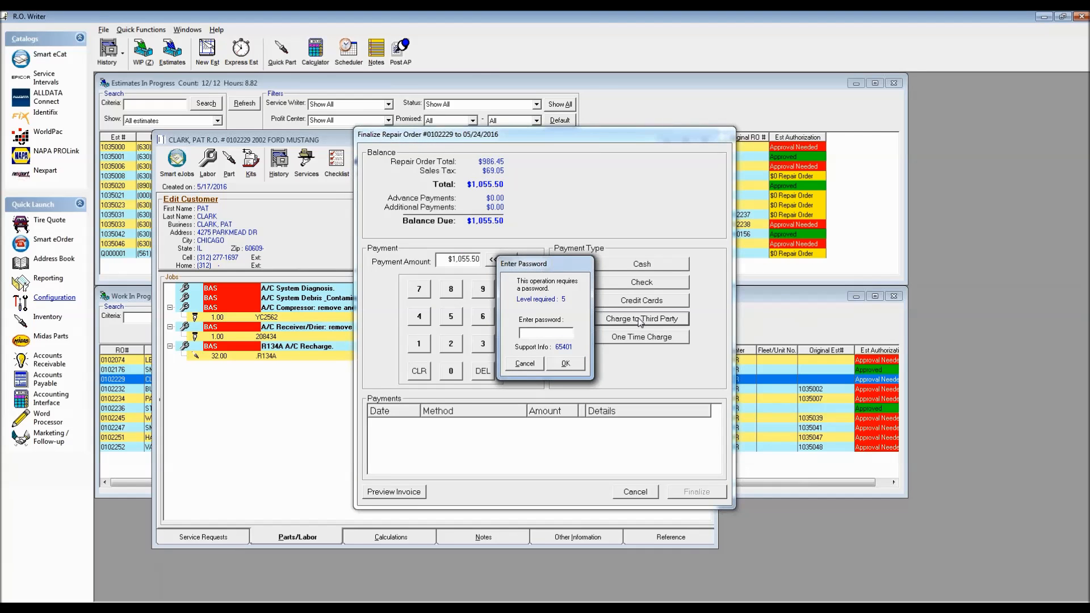
key("Return")
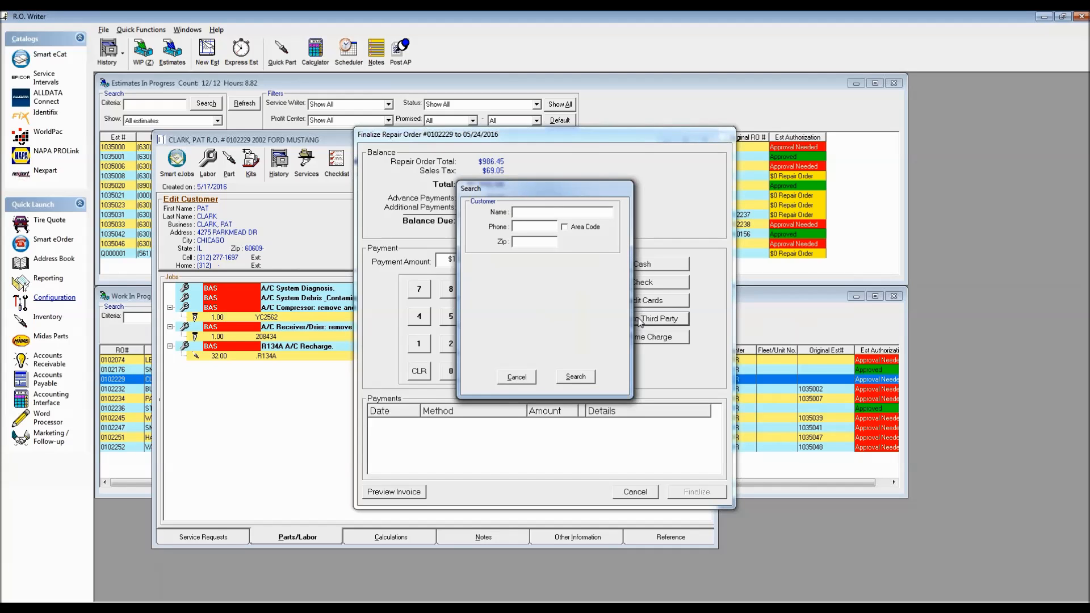
type("CLARK")
key("Return")
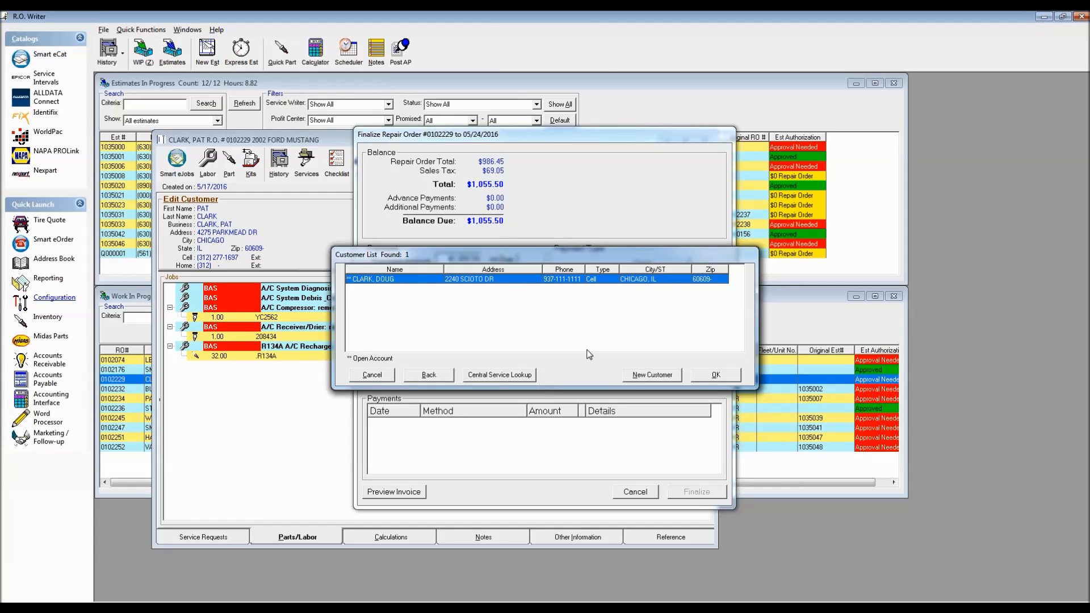
left_click(716, 376)
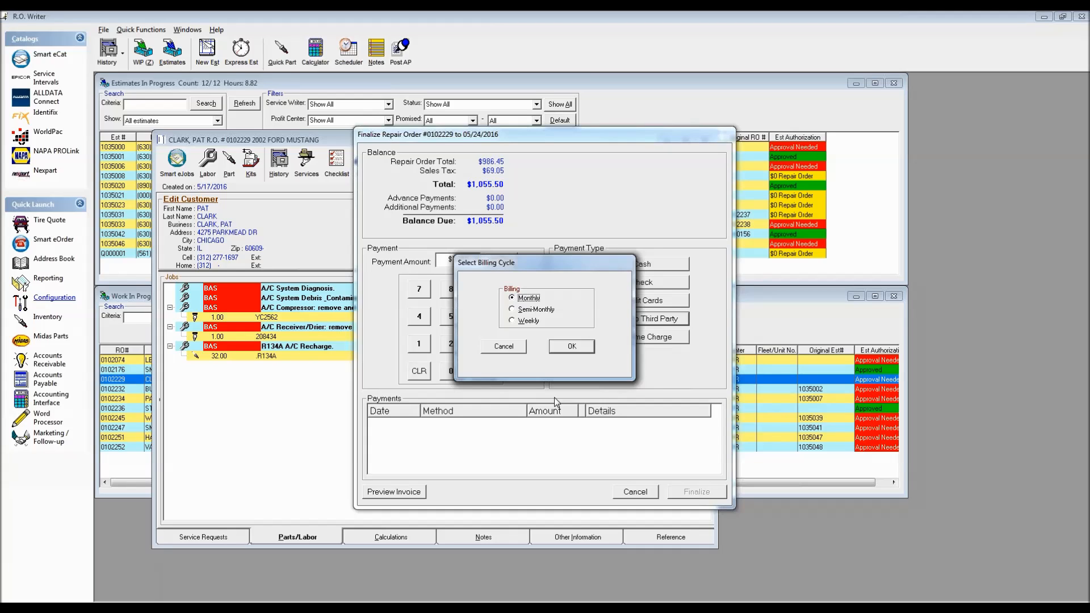
left_click(573, 347)
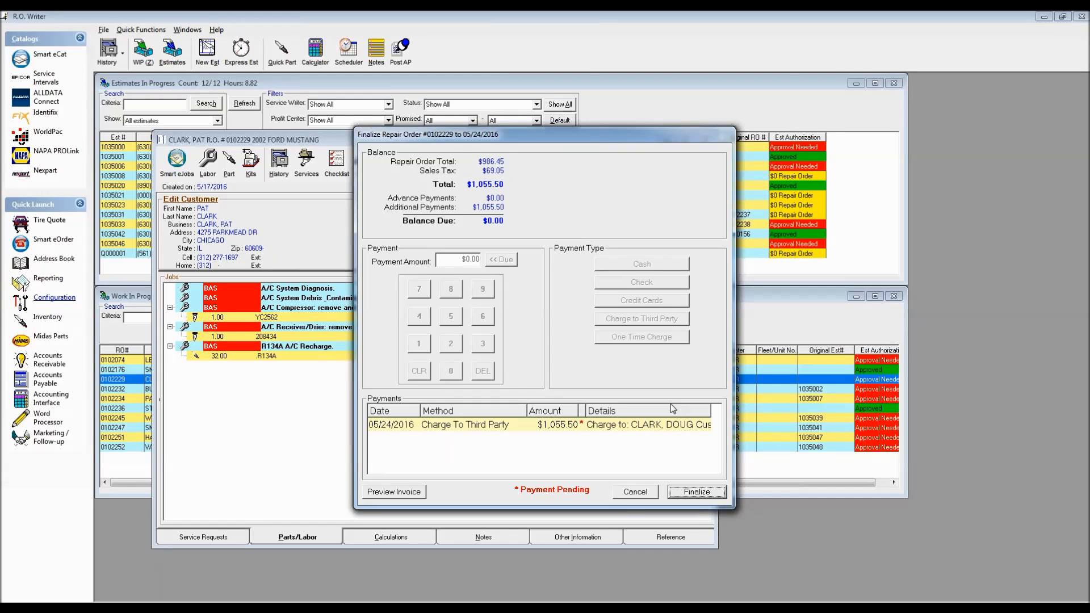
left_click(636, 491)
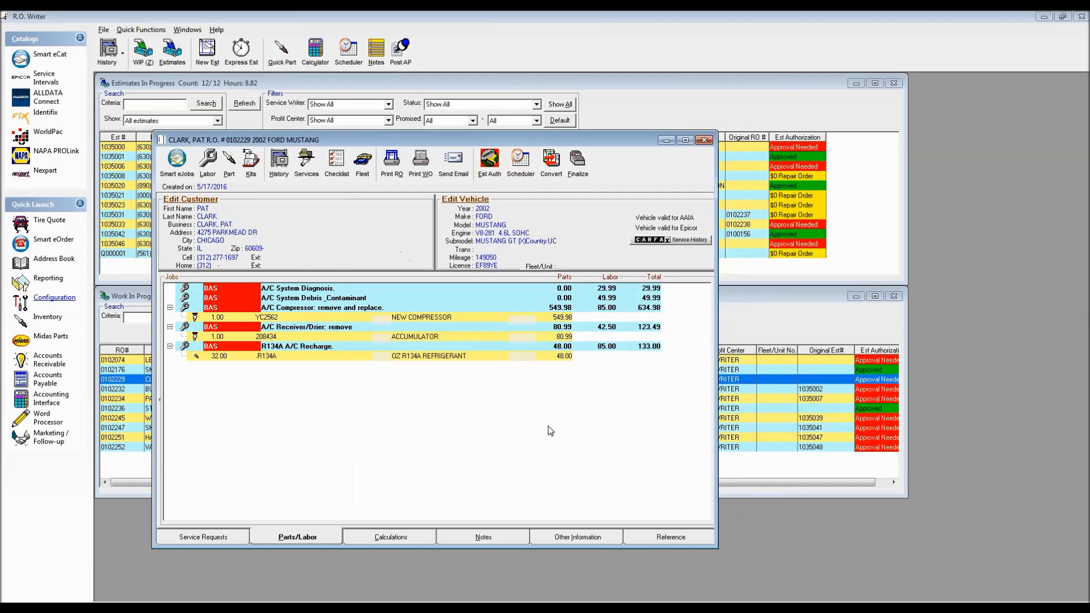
Step: Refinalize and put the full $1,055.50 on a monthly One Time Charge, then cancel
left_click(578, 162)
key("Return")
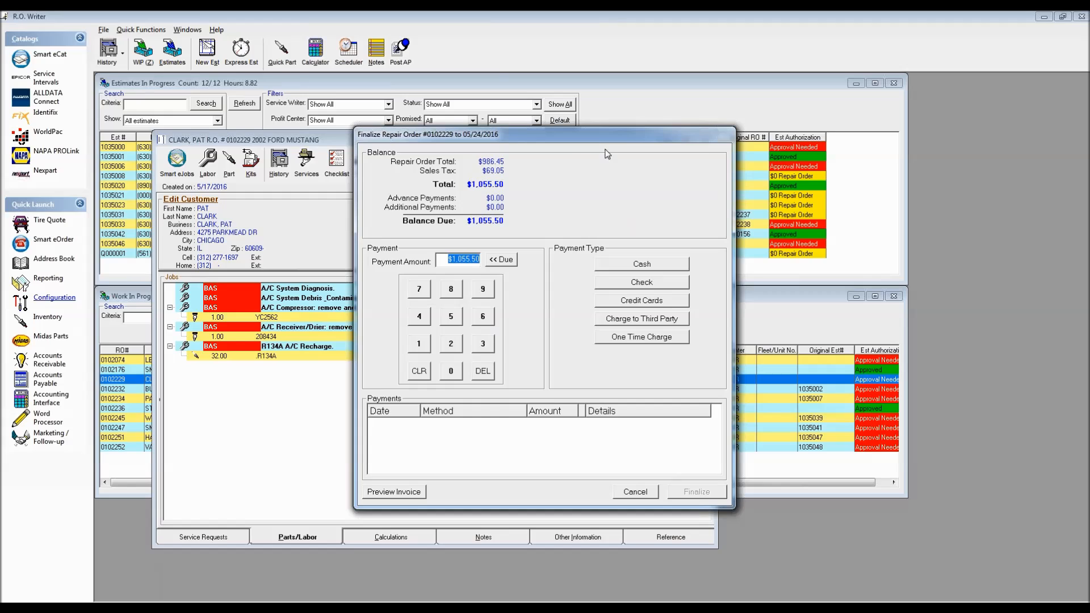
left_click(646, 338)
key("Return")
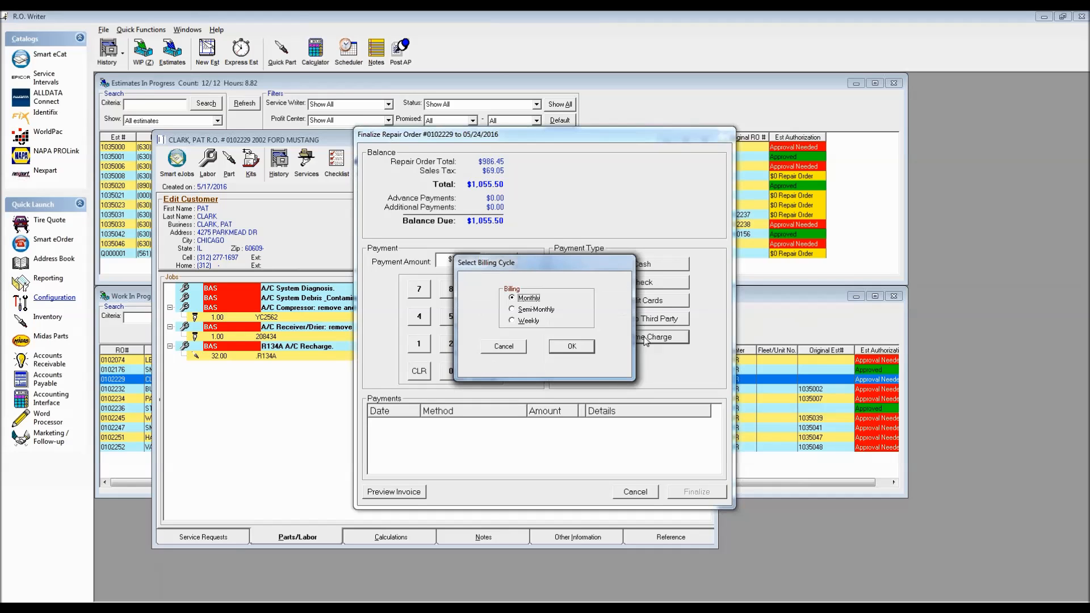
left_click(571, 348)
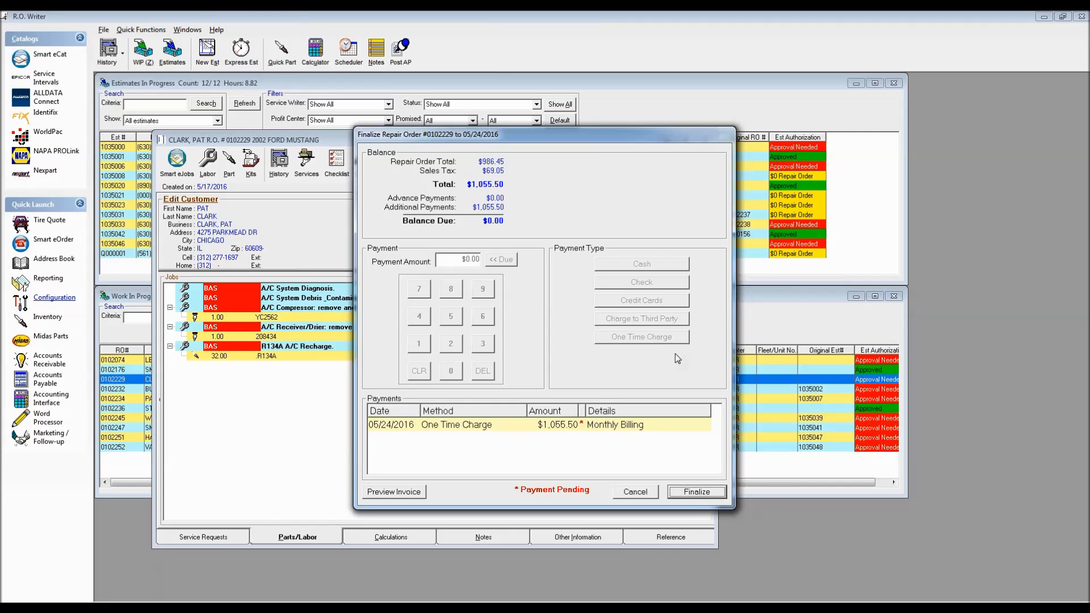
left_click(635, 493)
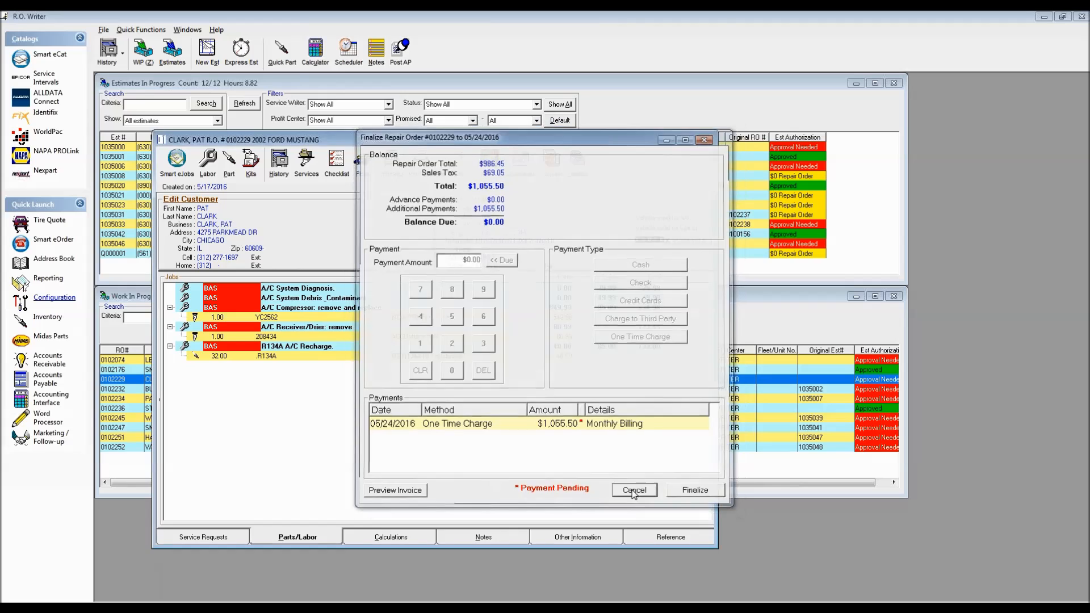
Step: Check Open Account on the customer's Other Info tab and save the customer record
left_click(186, 202)
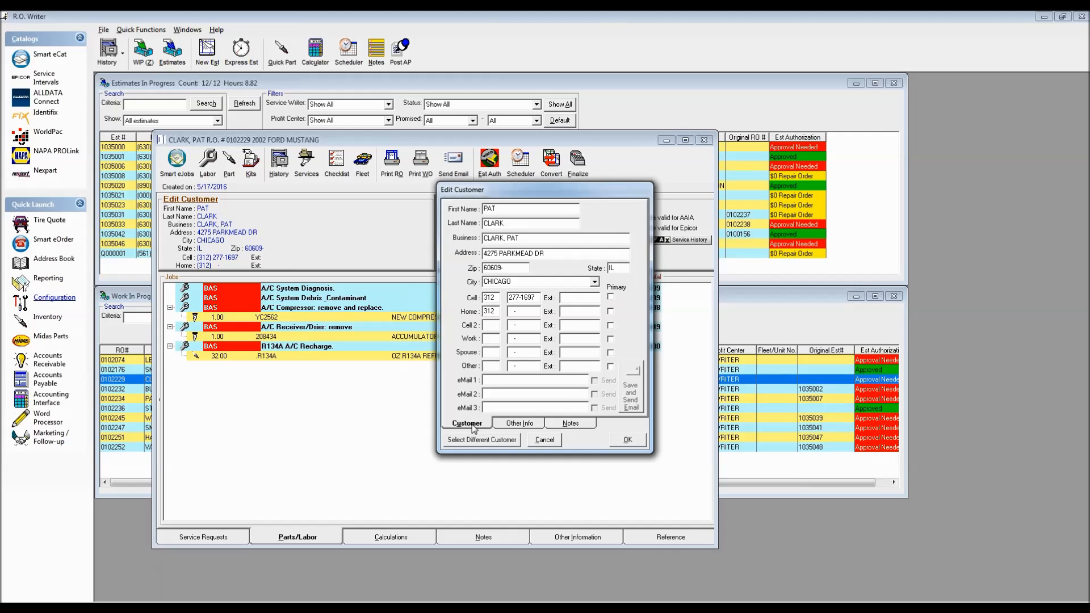
left_click(525, 424)
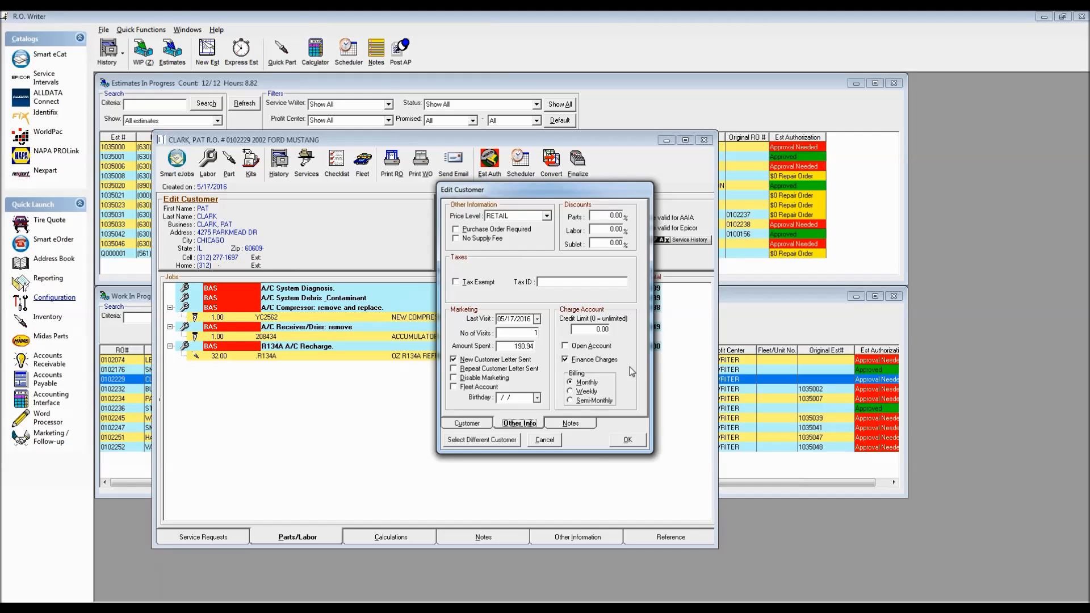
left_click(565, 347)
left_click(625, 444)
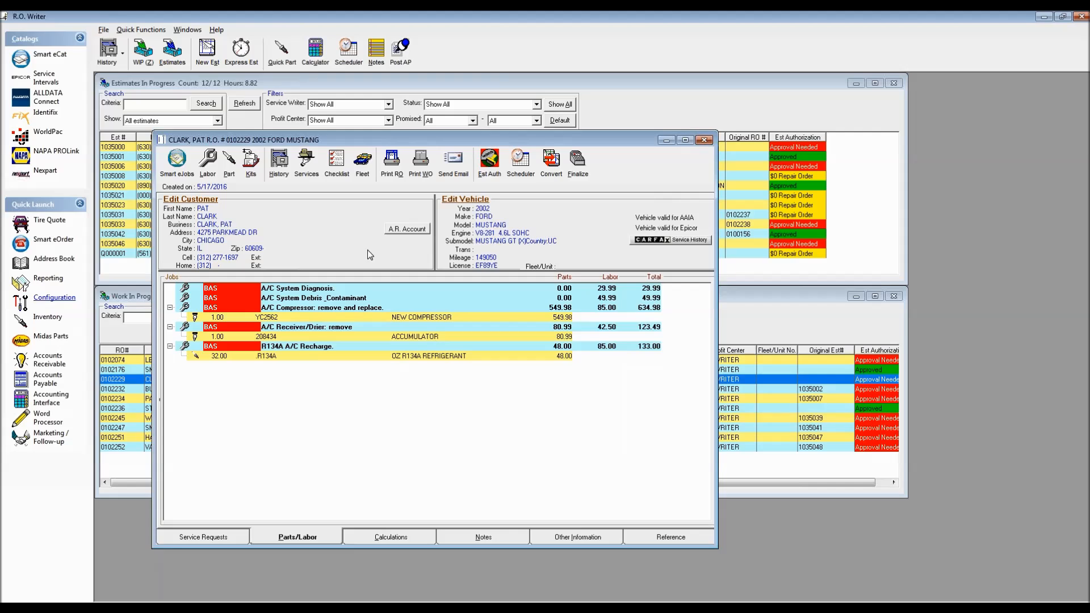
left_click(407, 230)
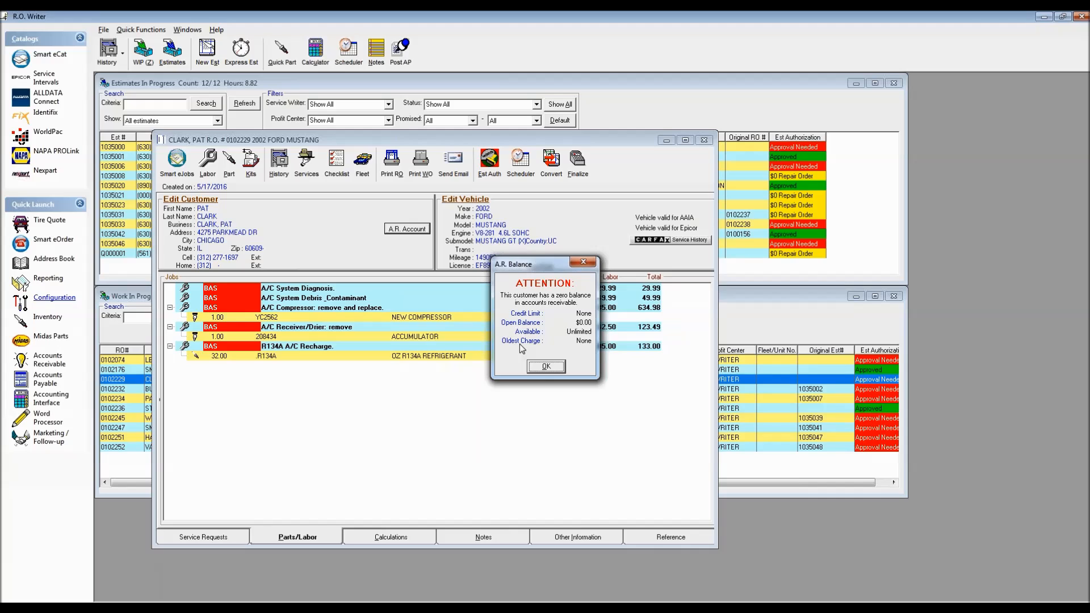
left_click(546, 366)
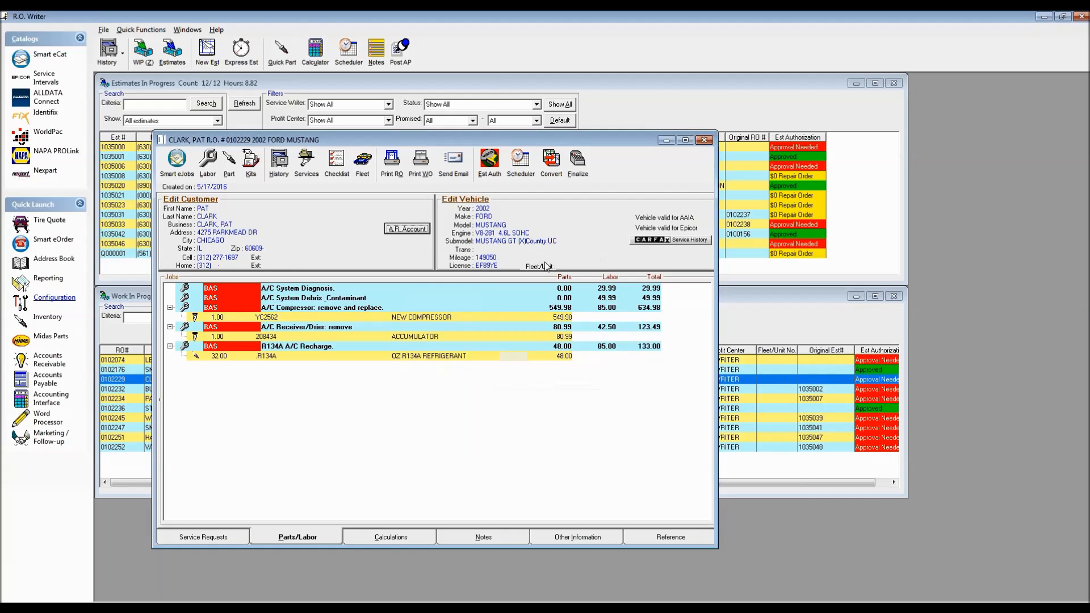
left_click(577, 162)
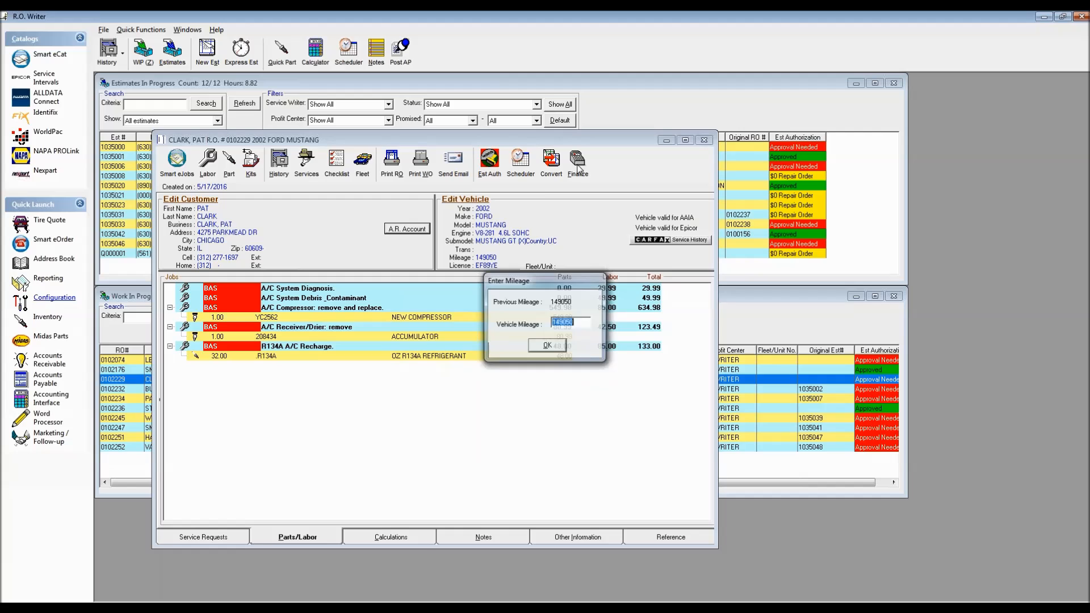
left_click(545, 345)
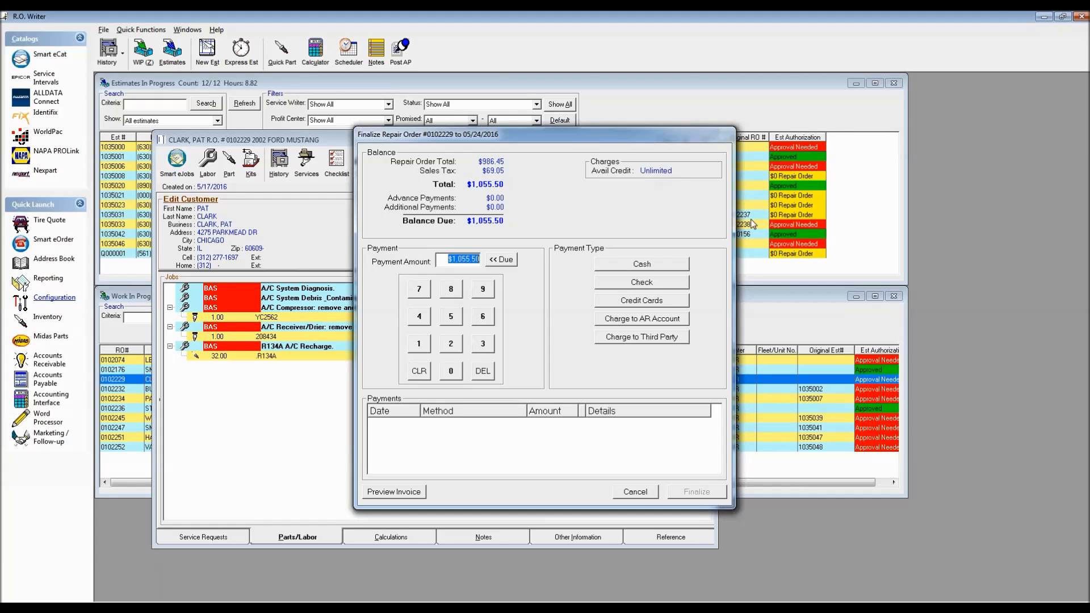
left_click(635, 493)
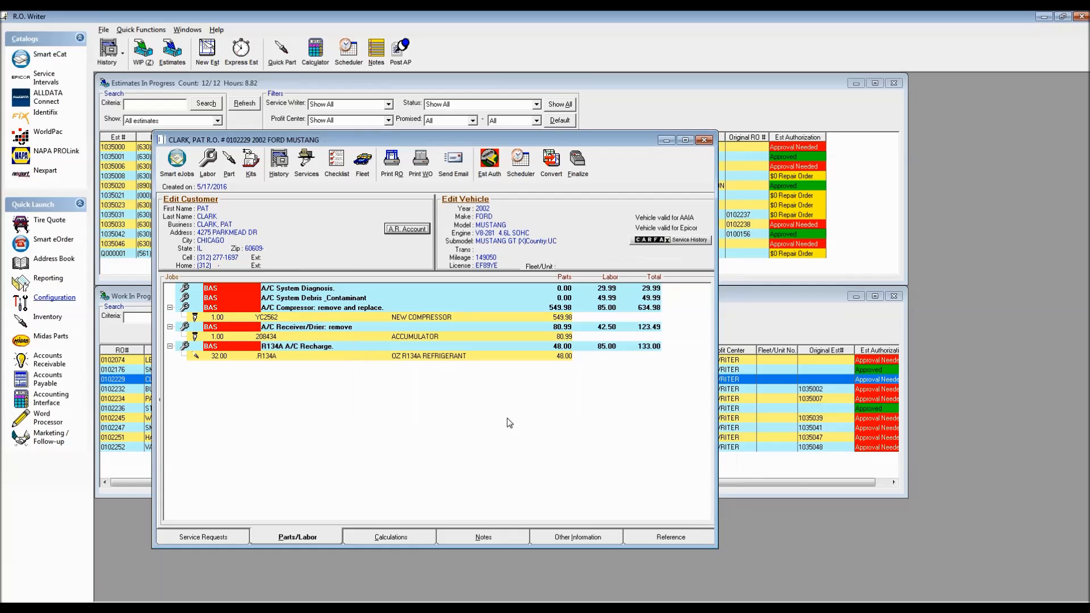
Step: Set the customer's credit limit to 1000.00, save, and reopen the finalize dialog
left_click(182, 202)
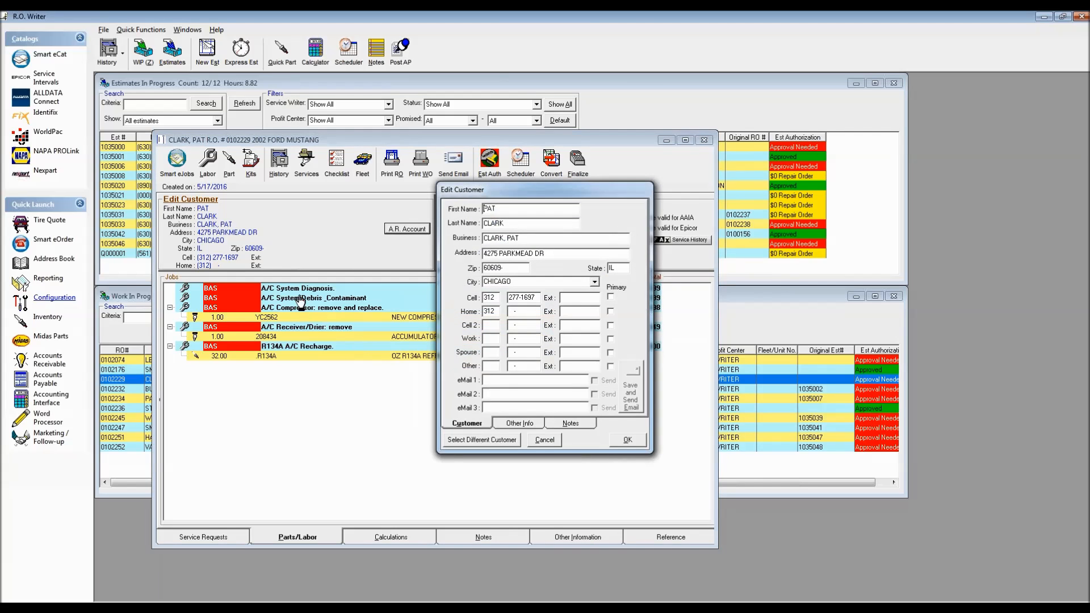
left_click(519, 424)
left_click(600, 329)
type("100.000")
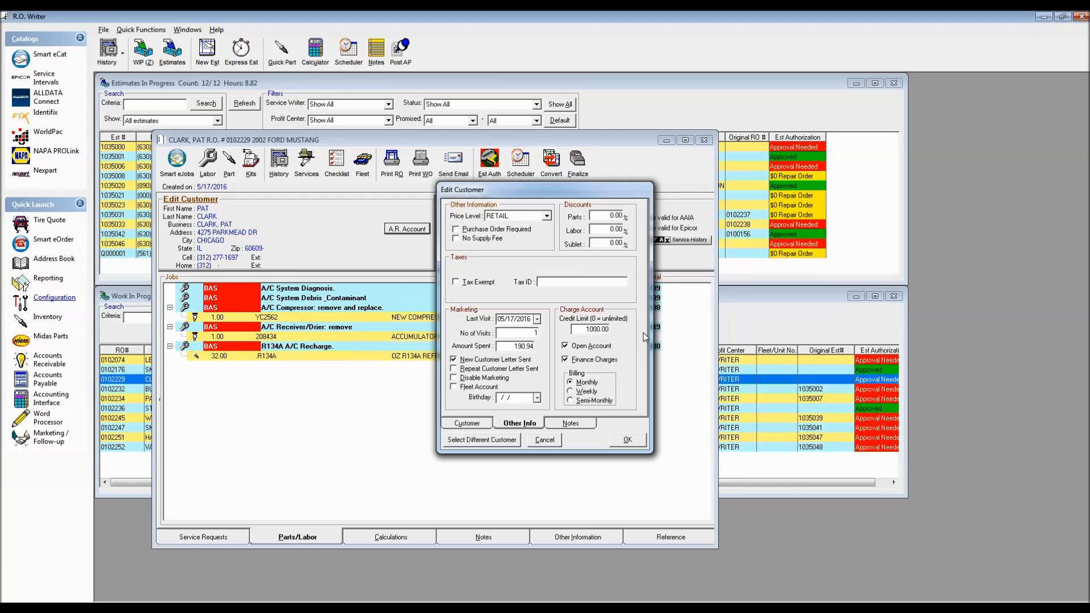
left_click(627, 442)
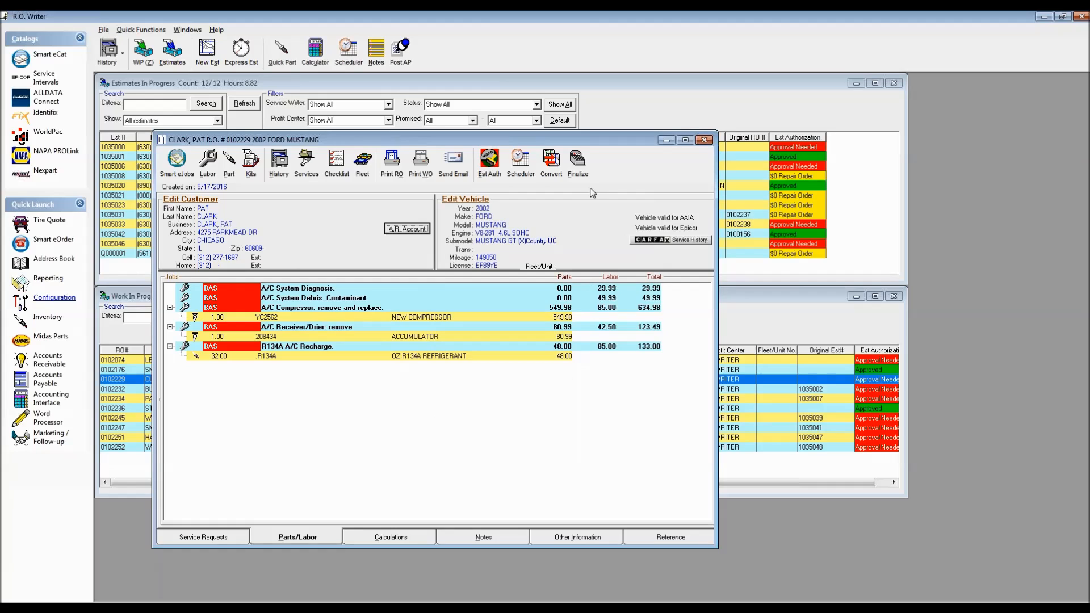
left_click(575, 164)
left_click(543, 349)
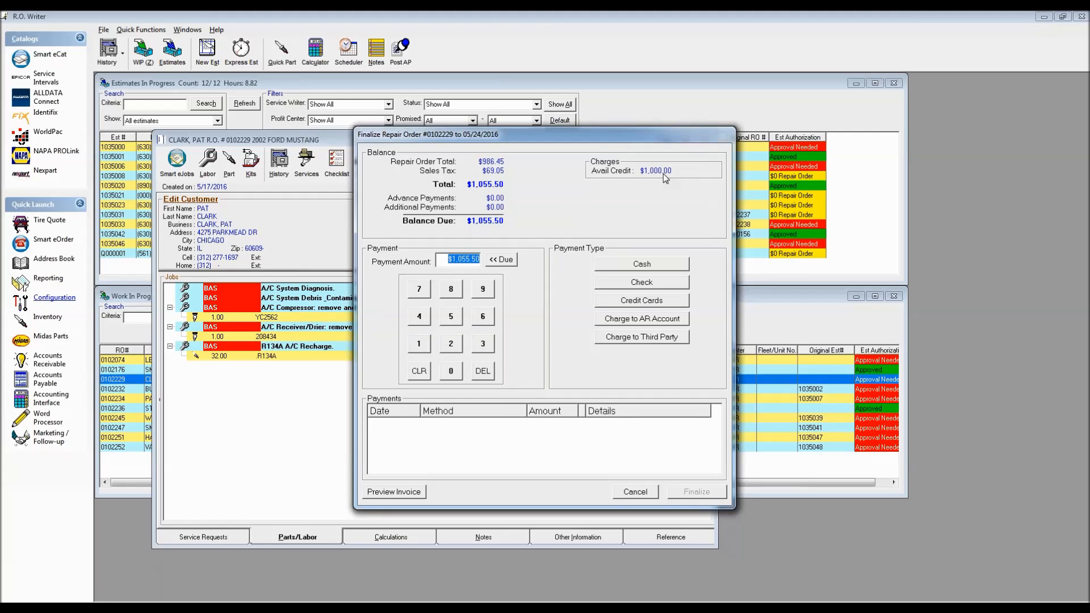
left_click(636, 319)
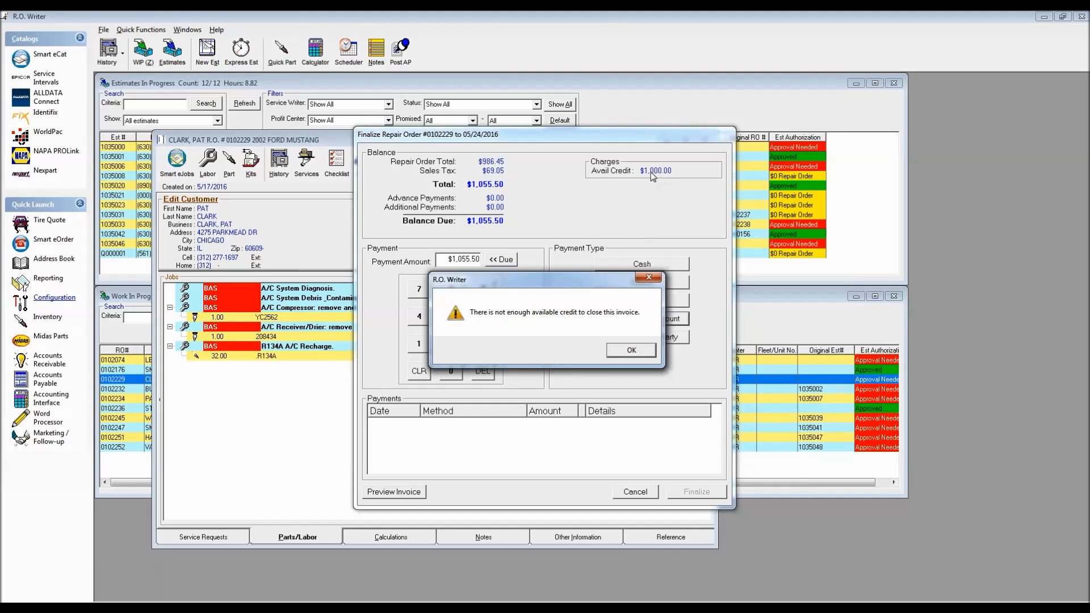
left_click(627, 351)
type("100000")
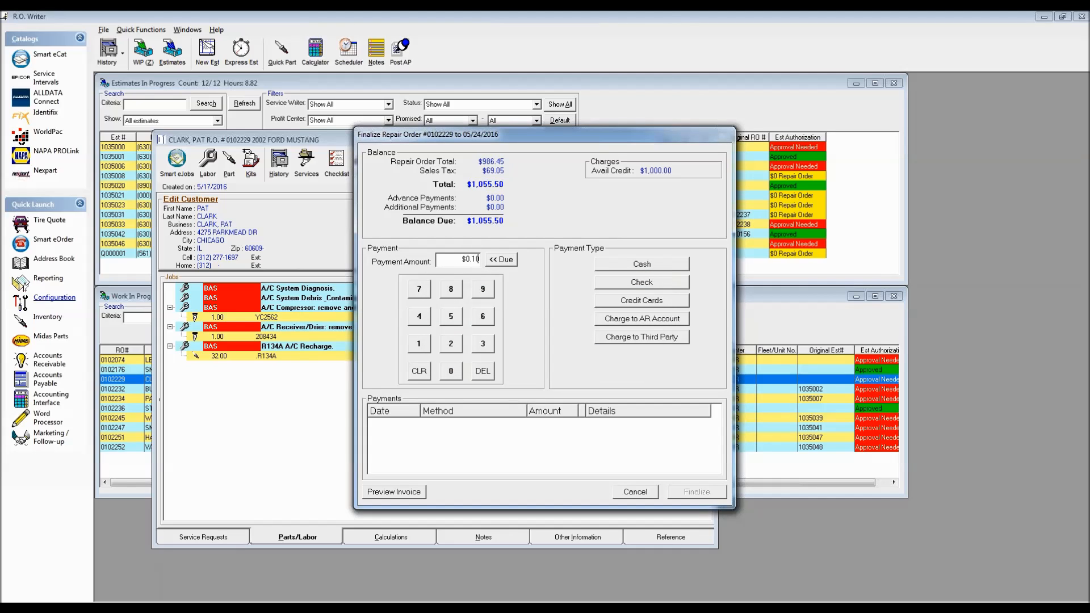
left_click(651, 320)
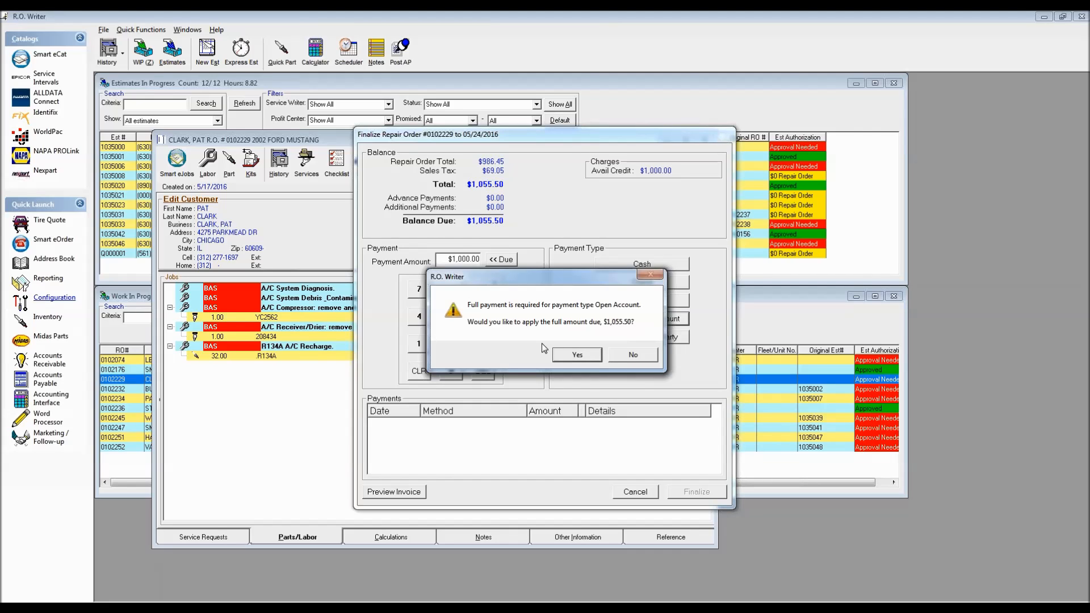
left_click(634, 356)
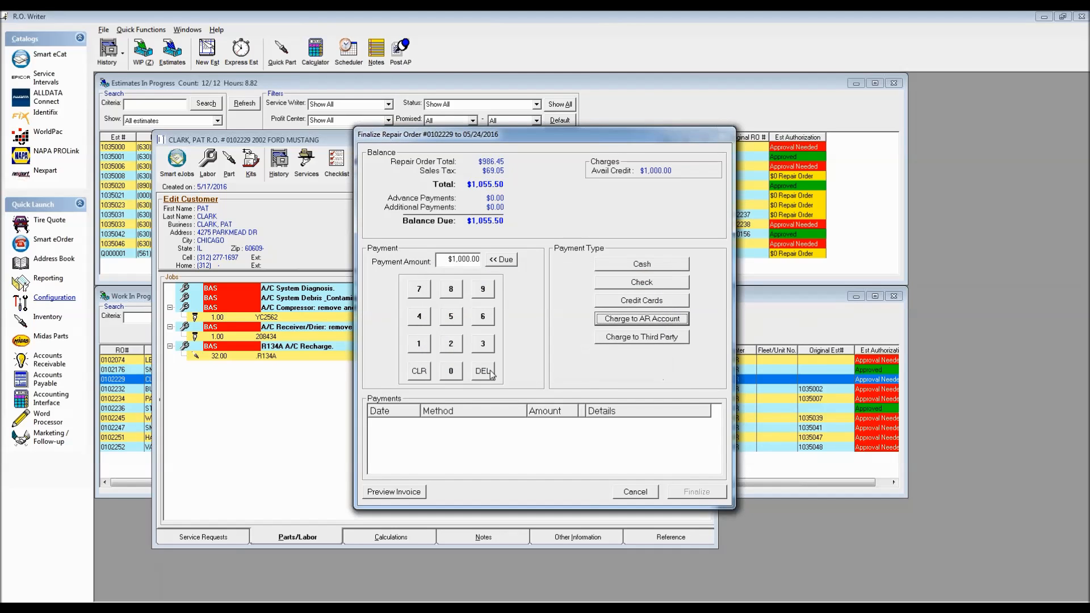
left_click(631, 490)
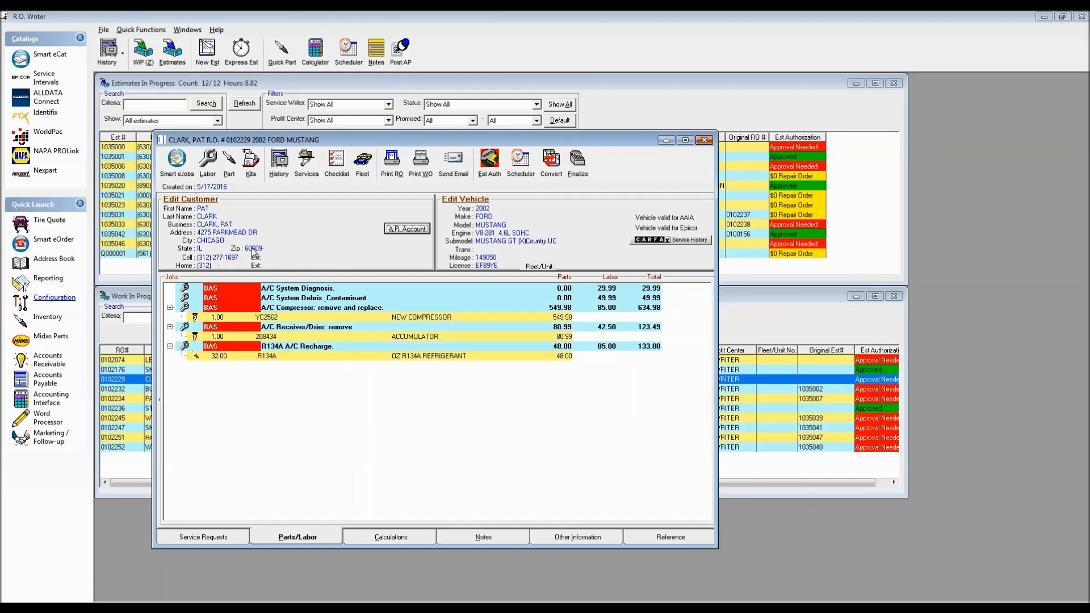
Step: Change the customer's Other Info credit limit from 1000.00 to 200.00
left_click(192, 200)
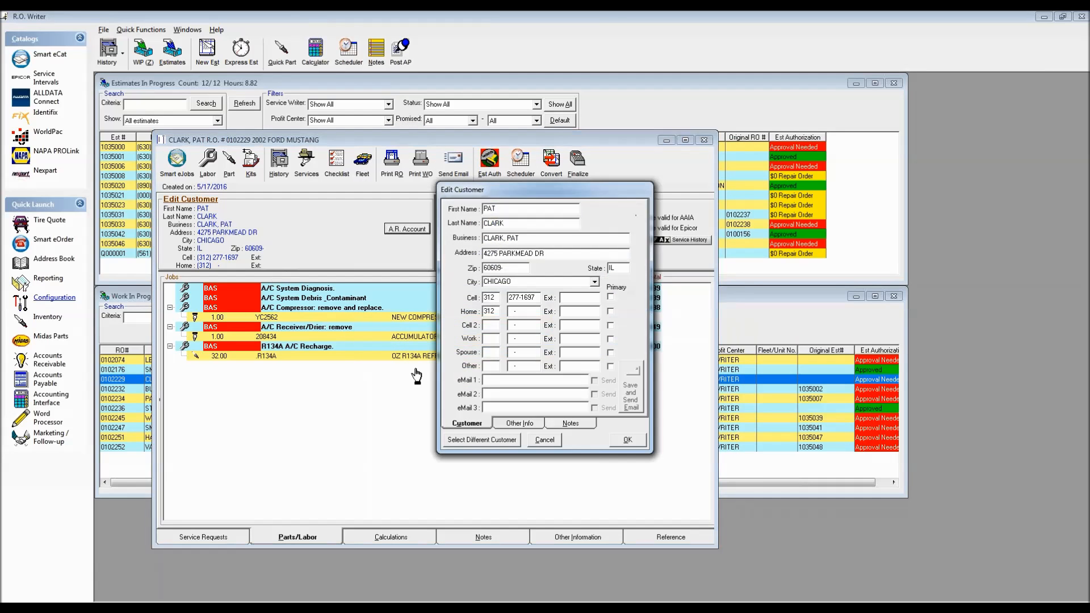
left_click(523, 423)
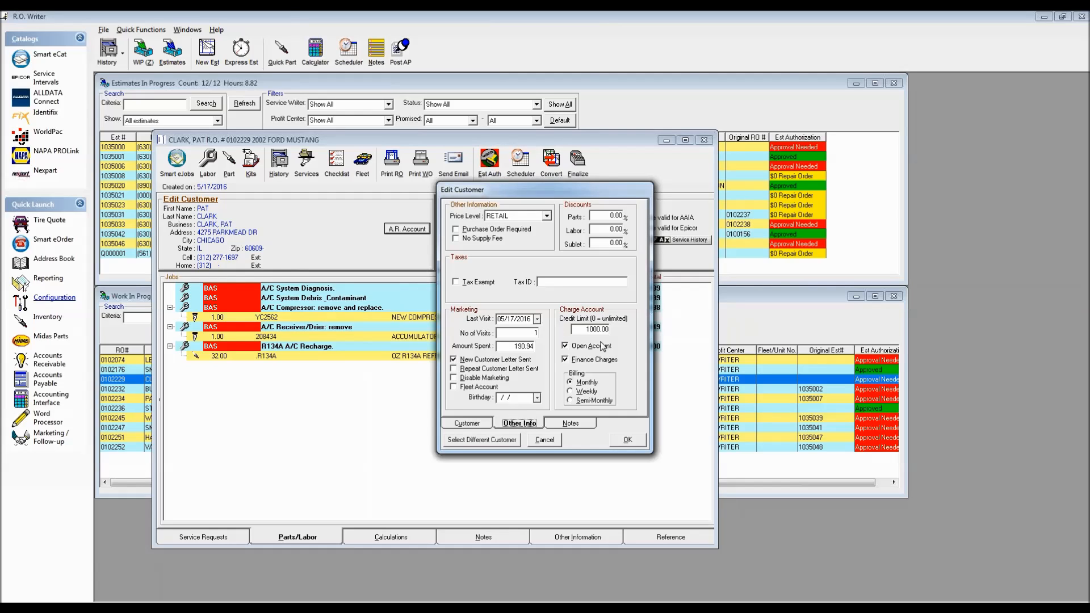
left_click(584, 331)
type("200.00")
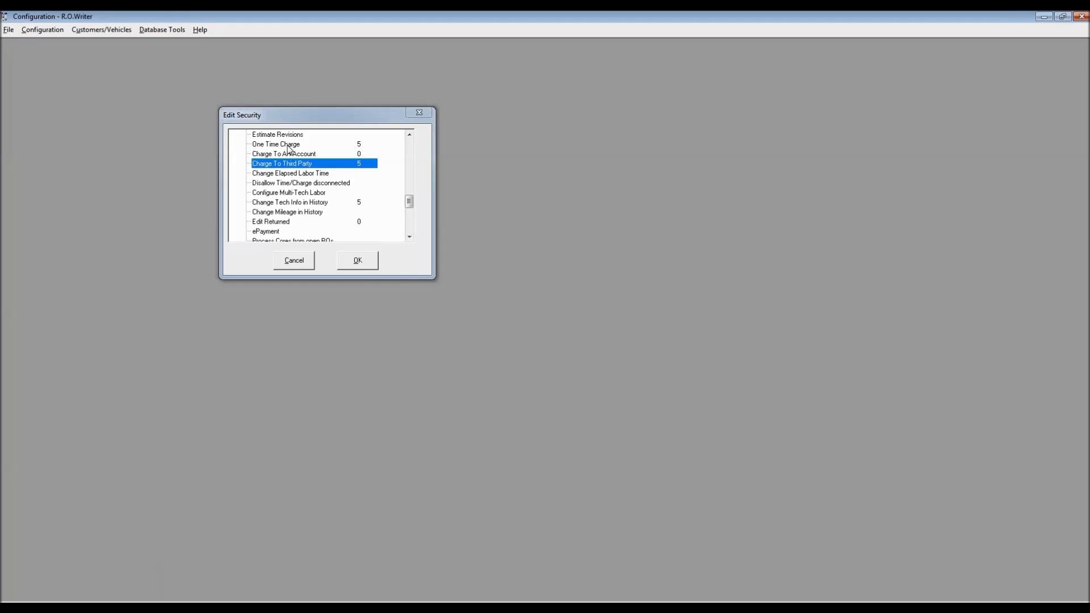
Step: Open the 2002 Ford Mustang repair order from the Work In Progress list
left_click_drag(409, 202, 410, 216)
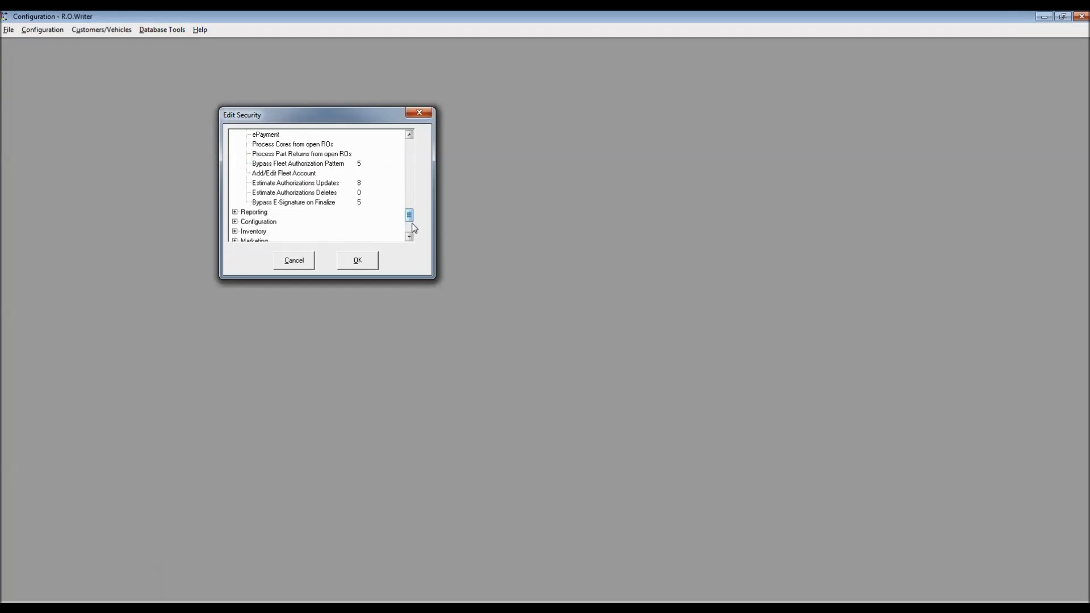
left_click(410, 149)
left_click(409, 149)
left_click(409, 149)
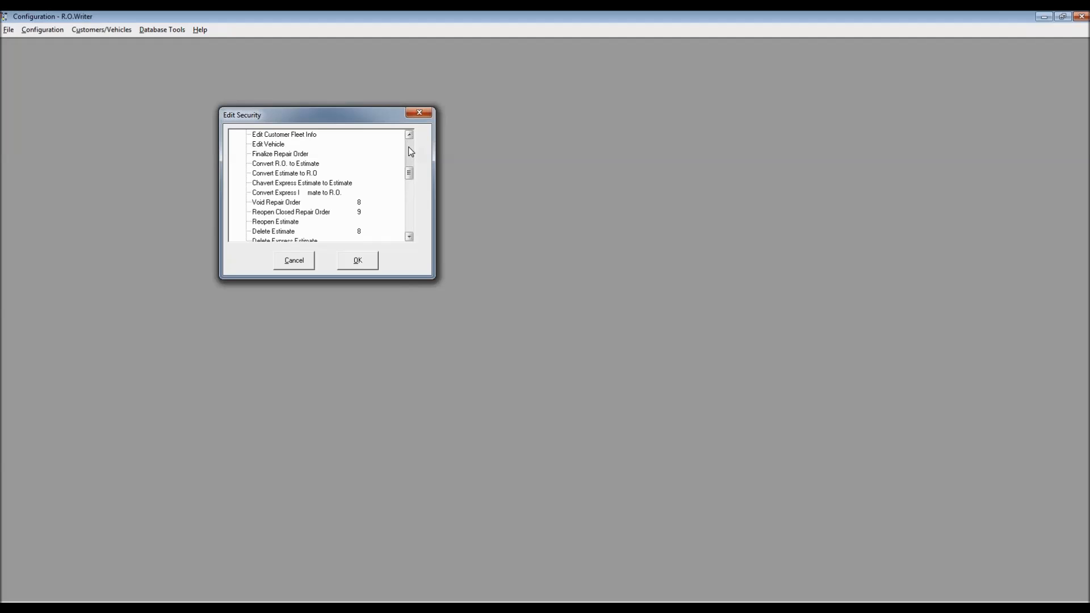
left_click(410, 150)
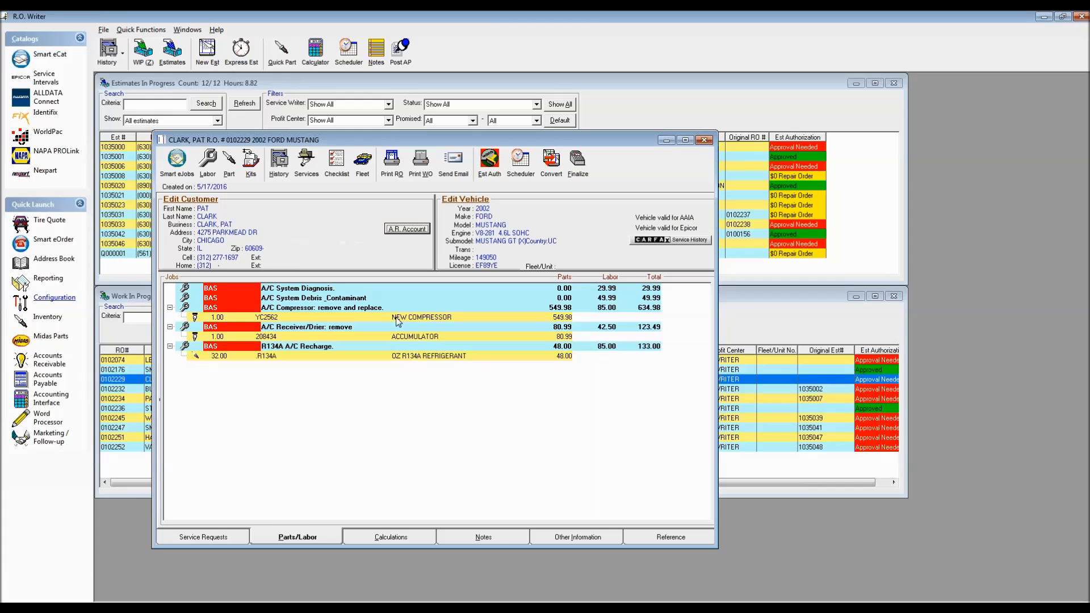
Step: Tick Open Account in the Mustang customer's Other Info settings
left_click(191, 199)
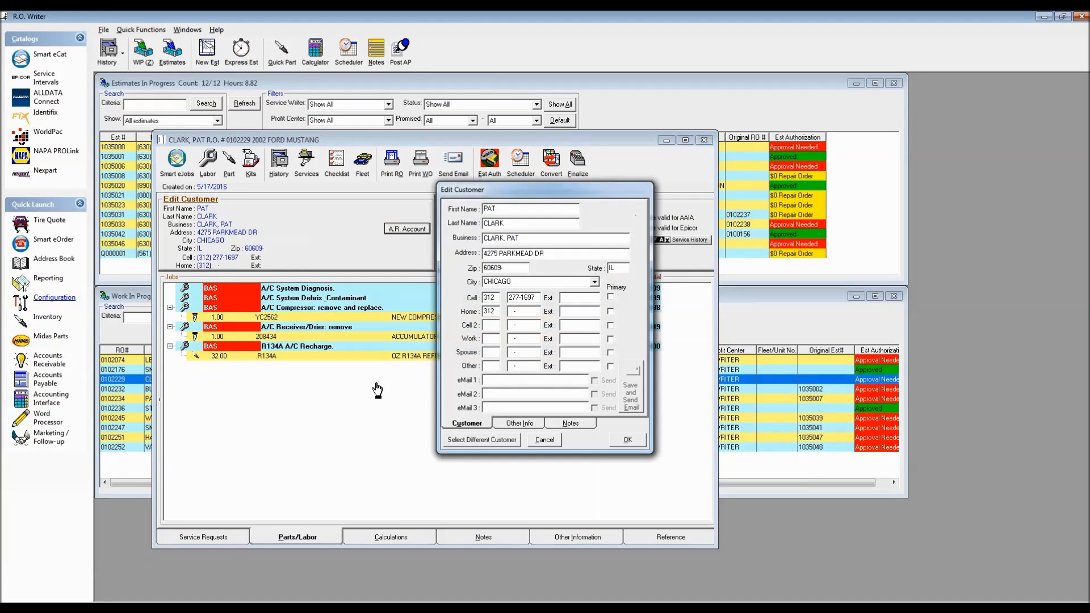
left_click(521, 424)
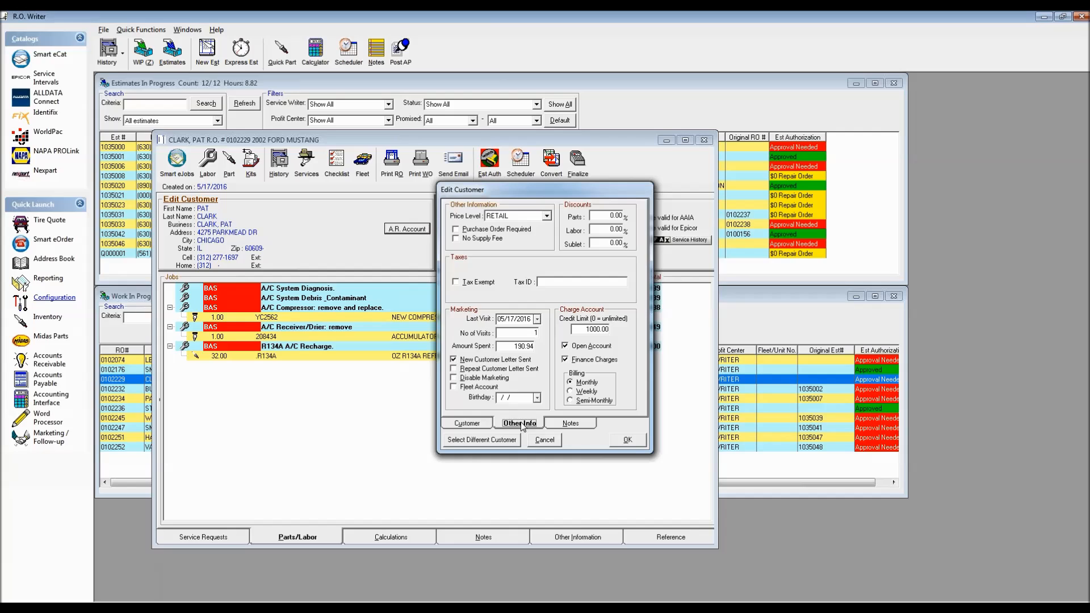
left_click(565, 346)
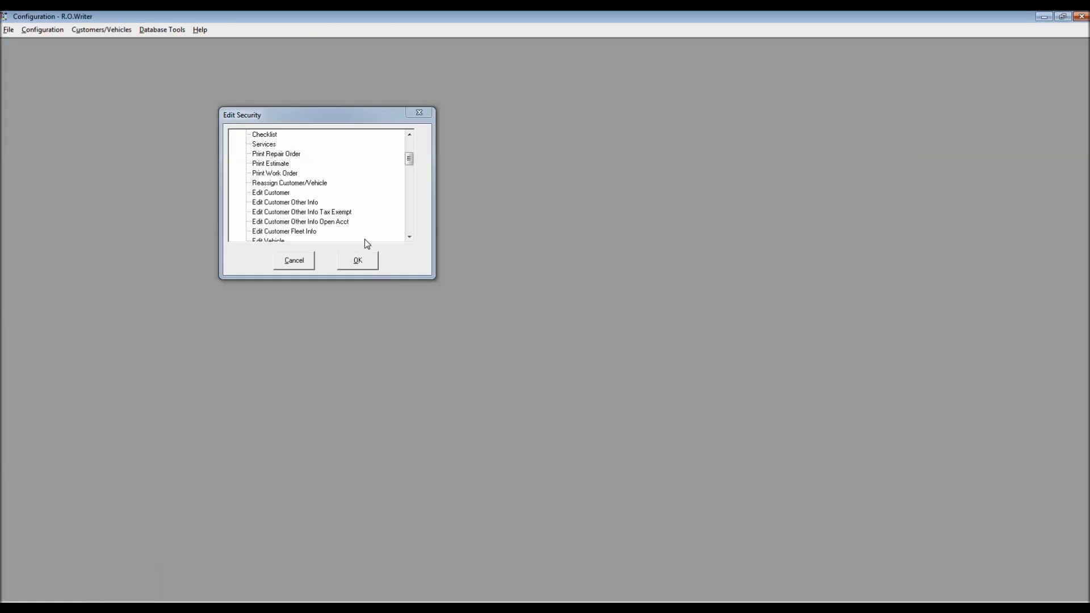
Step: Require security level 5 for Edit Customer Other Info Open Acct and save the security settings
double_click(300, 223)
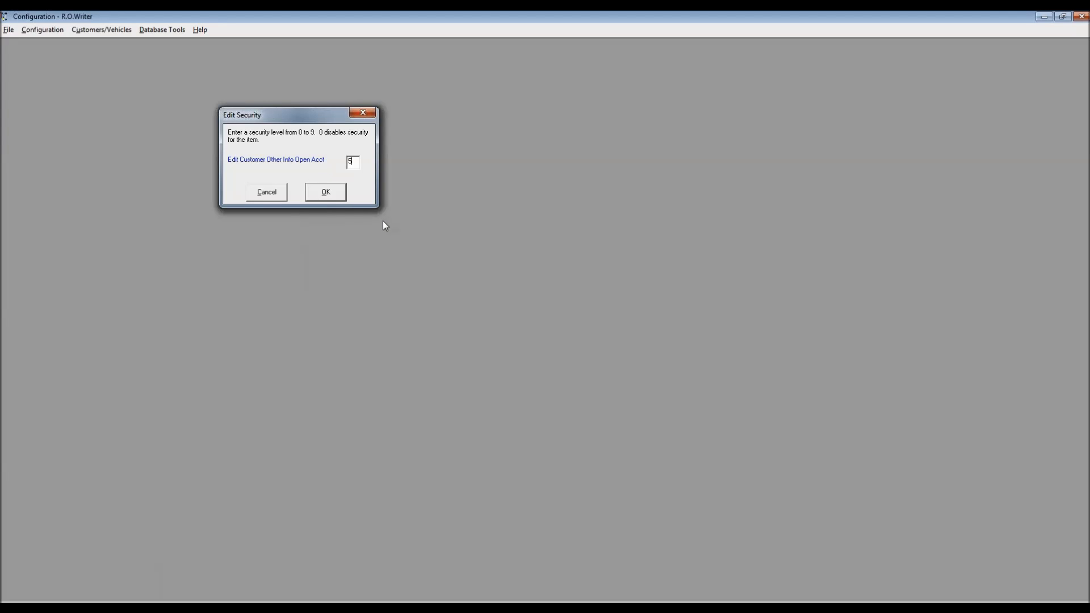
left_click(328, 193)
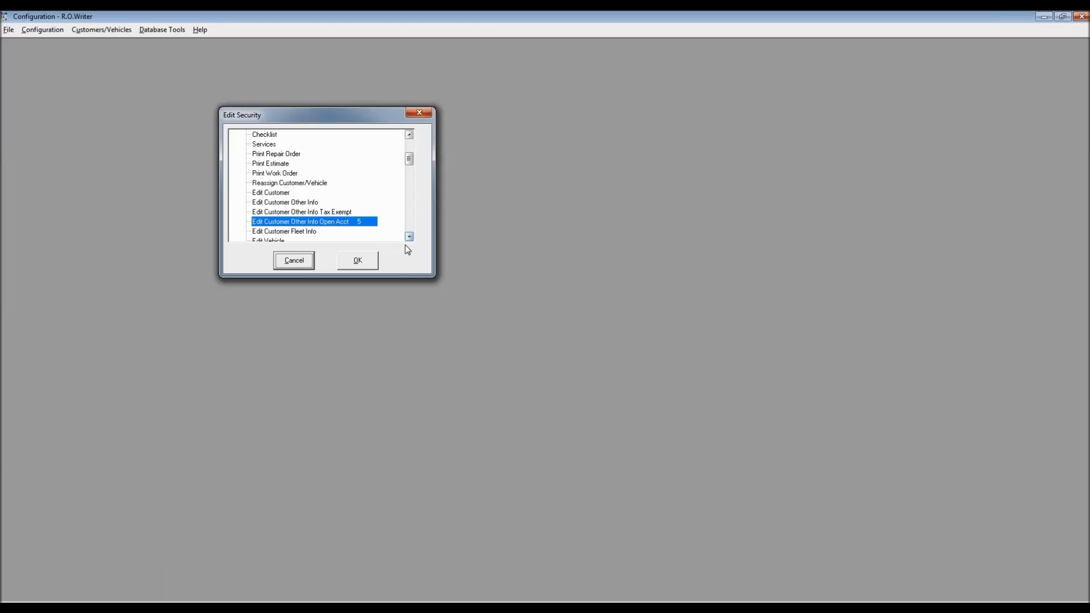
left_click(357, 261)
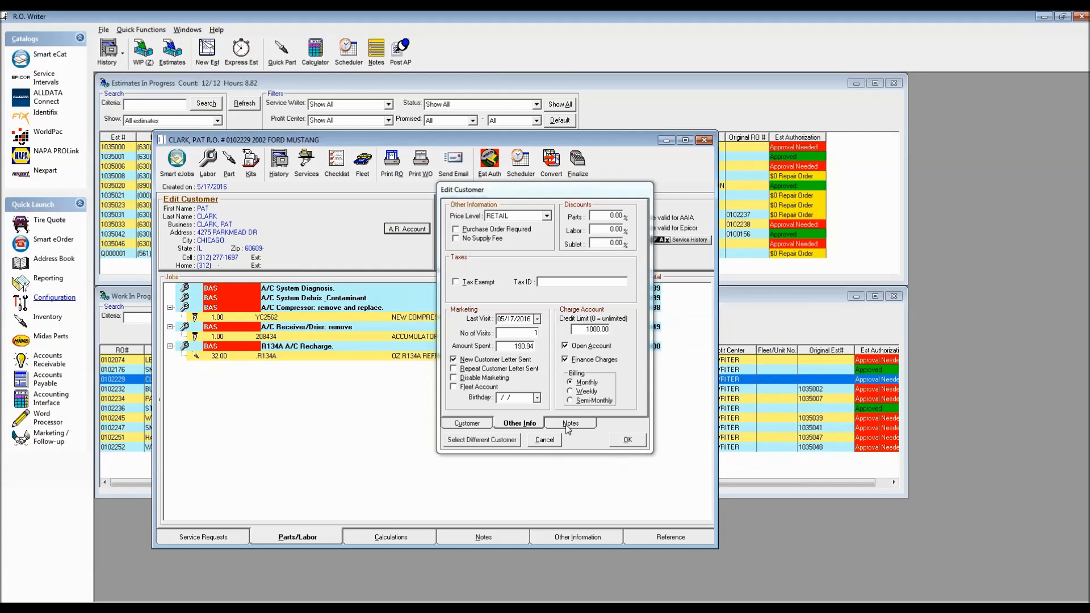
Step: Save the Mustang customer's open account, then close the repair order and R.O. Writer
left_click(625, 440)
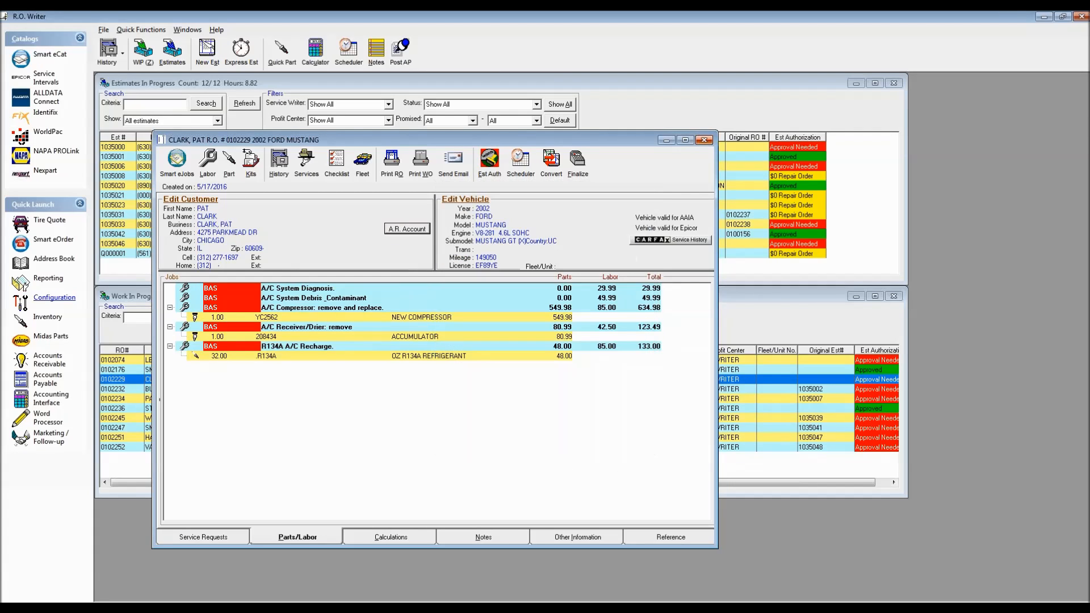
left_click(704, 141)
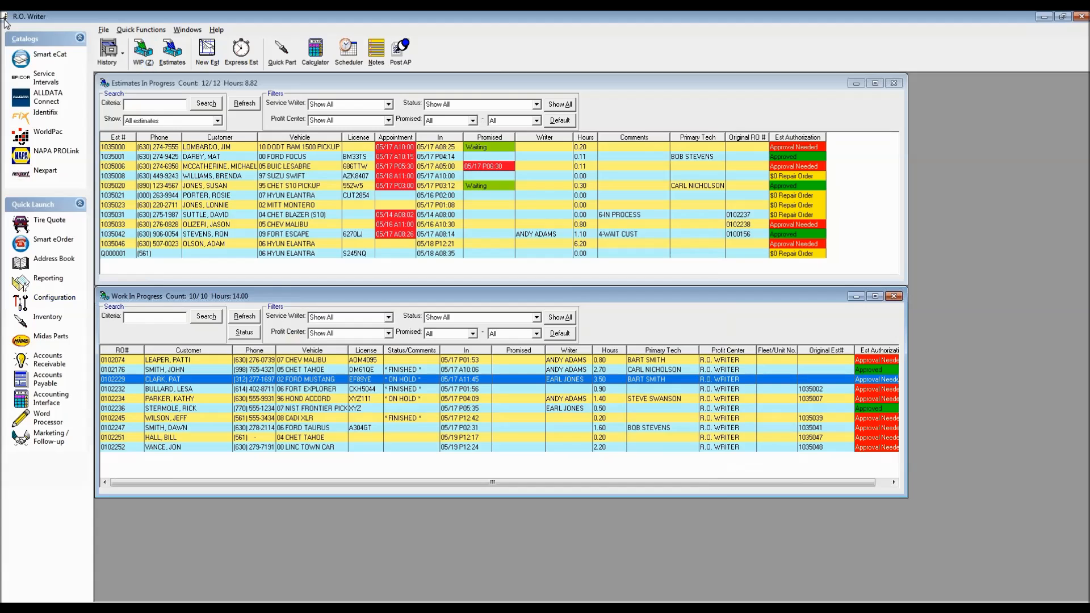
left_click(4, 17)
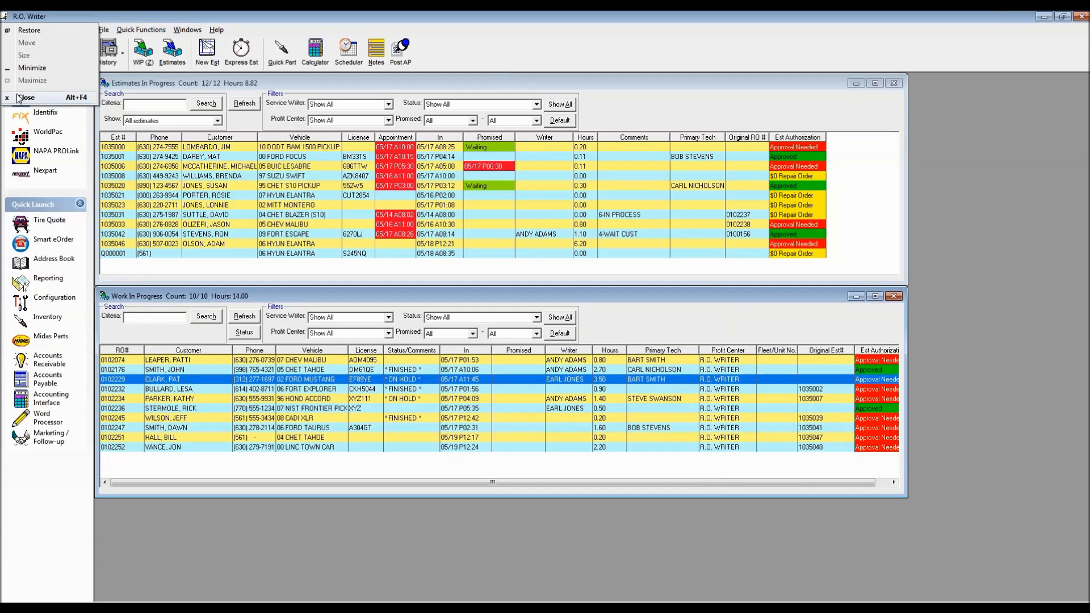
left_click(26, 98)
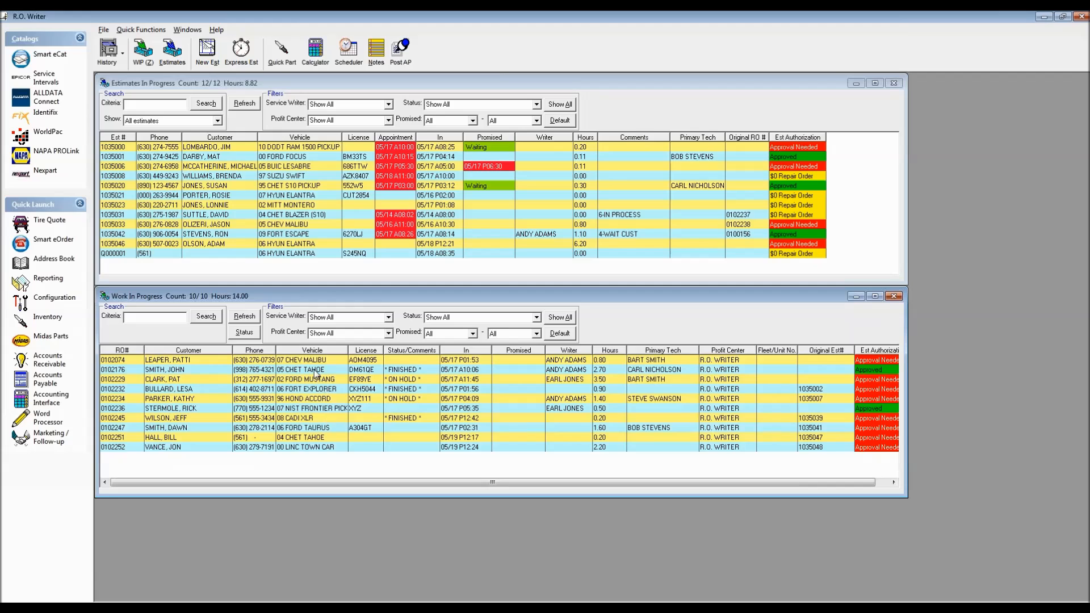
Step: Make the 2005 Chevy Tahoe's customer an open account, authorizing with the level-5 password
double_click(316, 372)
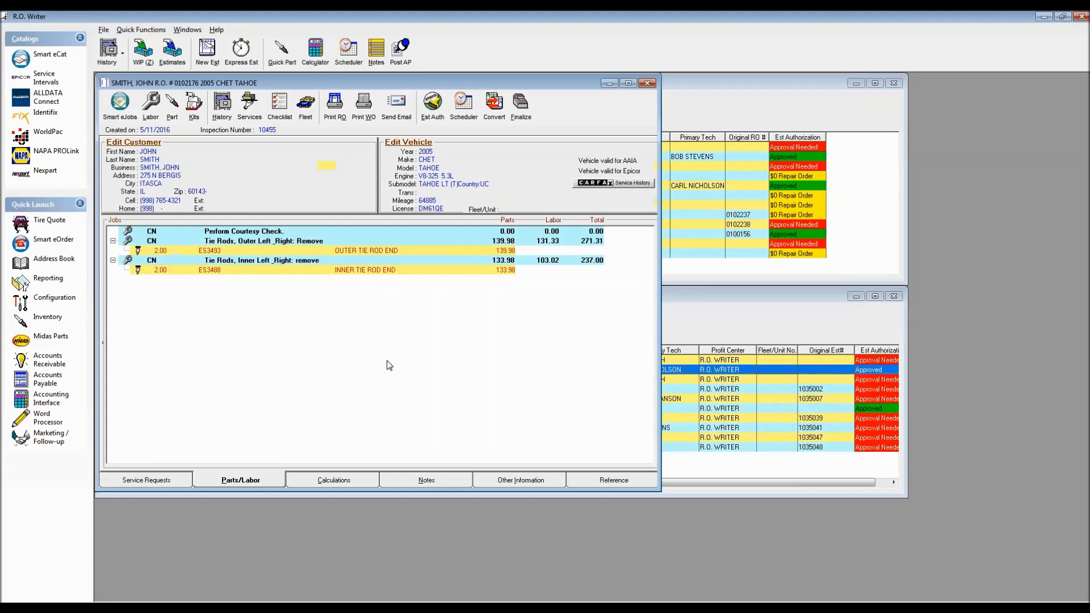
left_click(134, 147)
left_click(519, 424)
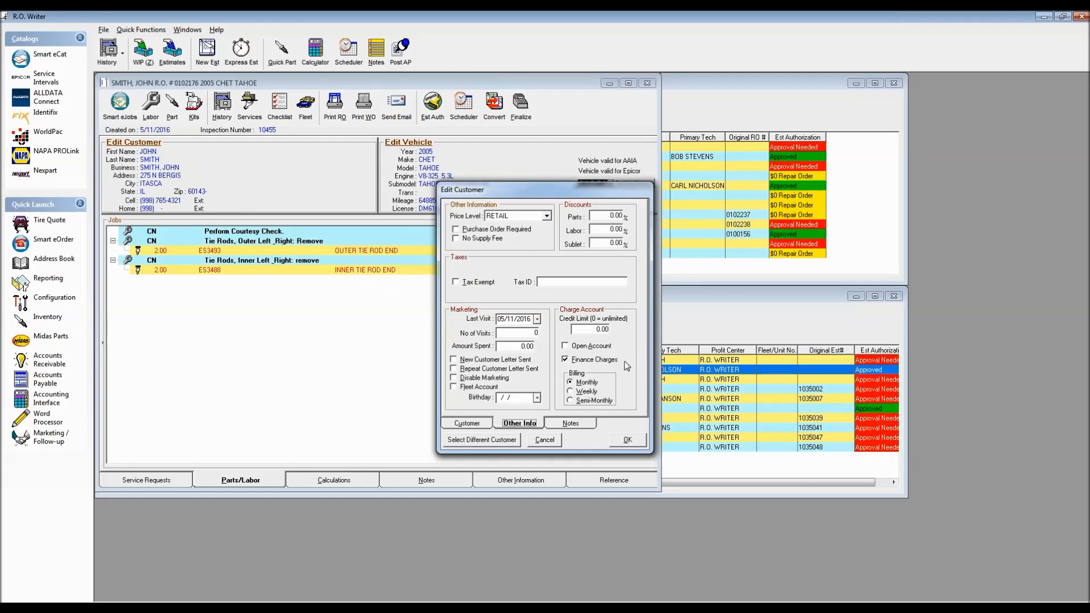
left_click(566, 346)
left_click(628, 440)
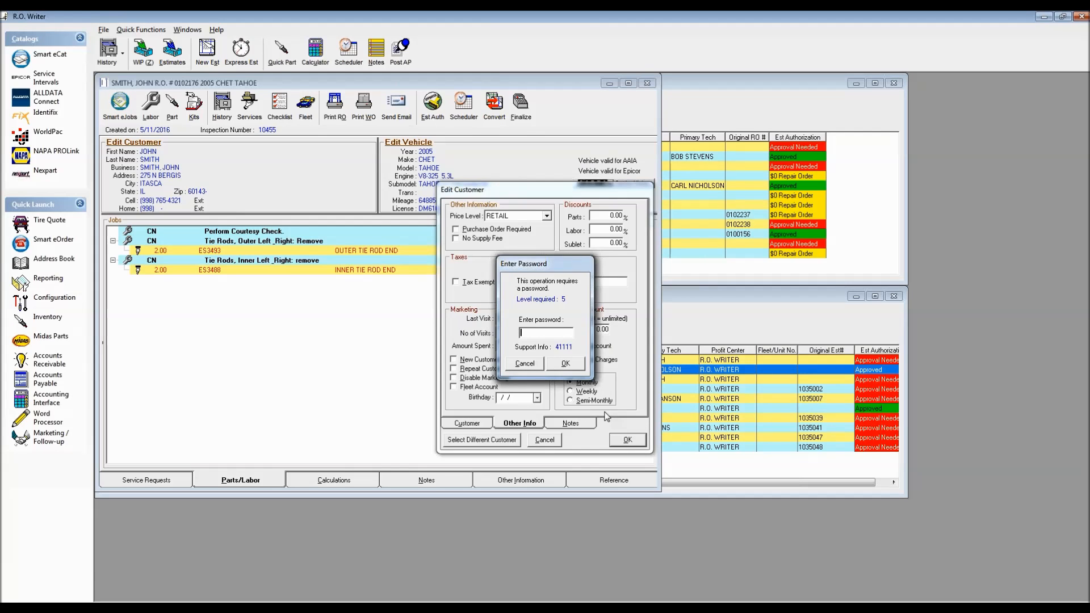
key("Return")
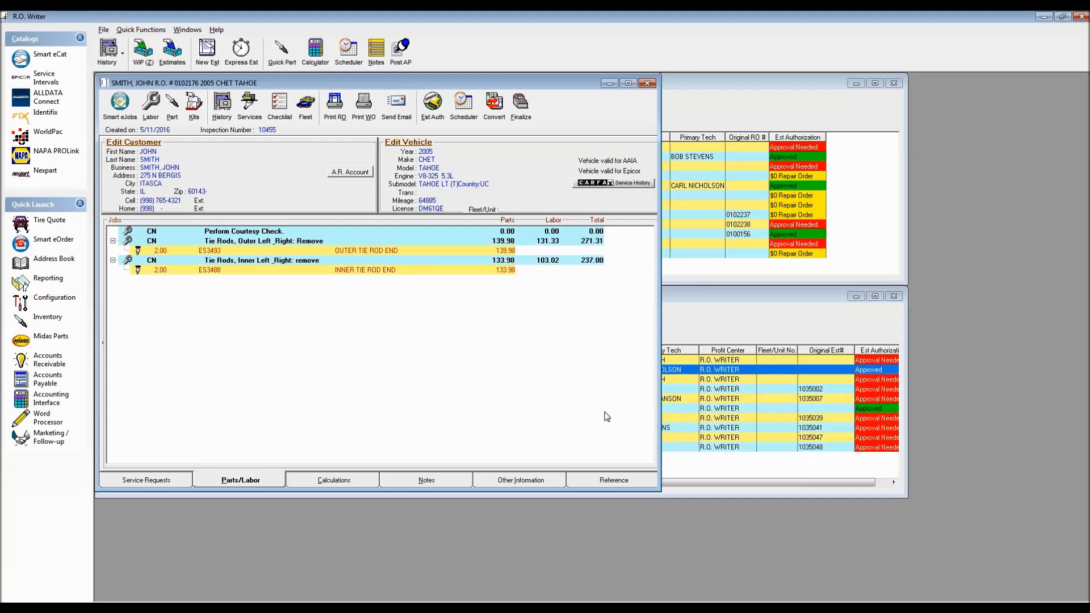
Step: Close the Tahoe repair order and reopen the Ford Mustang repair order
left_click(647, 84)
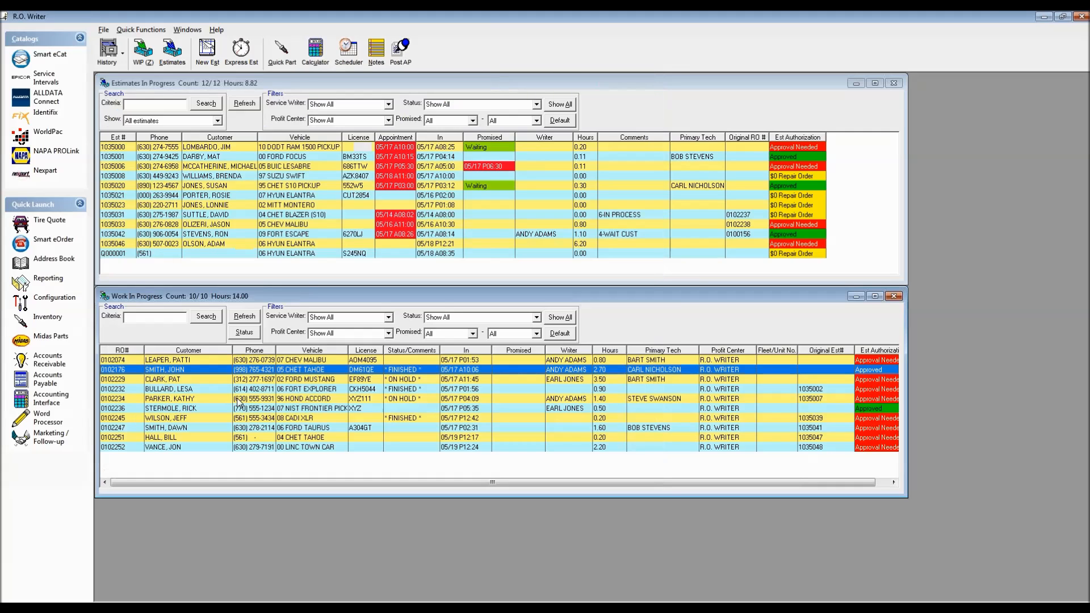
left_click(285, 381)
double_click(286, 384)
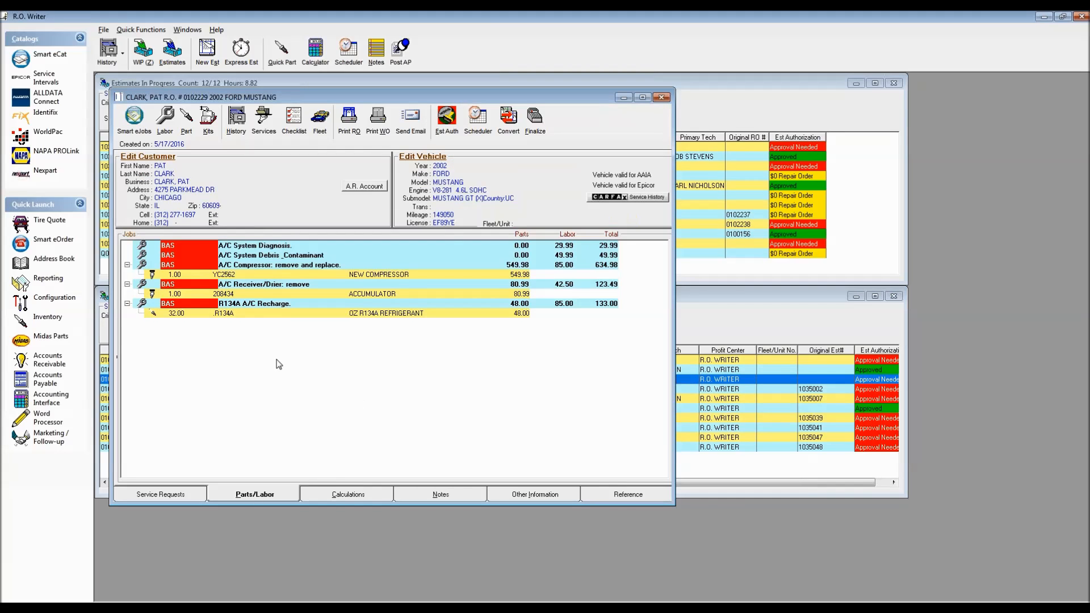
Step: Set the Mustang customer's credit limit to 2000.00, confirm with the password, and begin finalizing
left_click(147, 157)
left_click(513, 425)
left_click(595, 329)
type("2000.00")
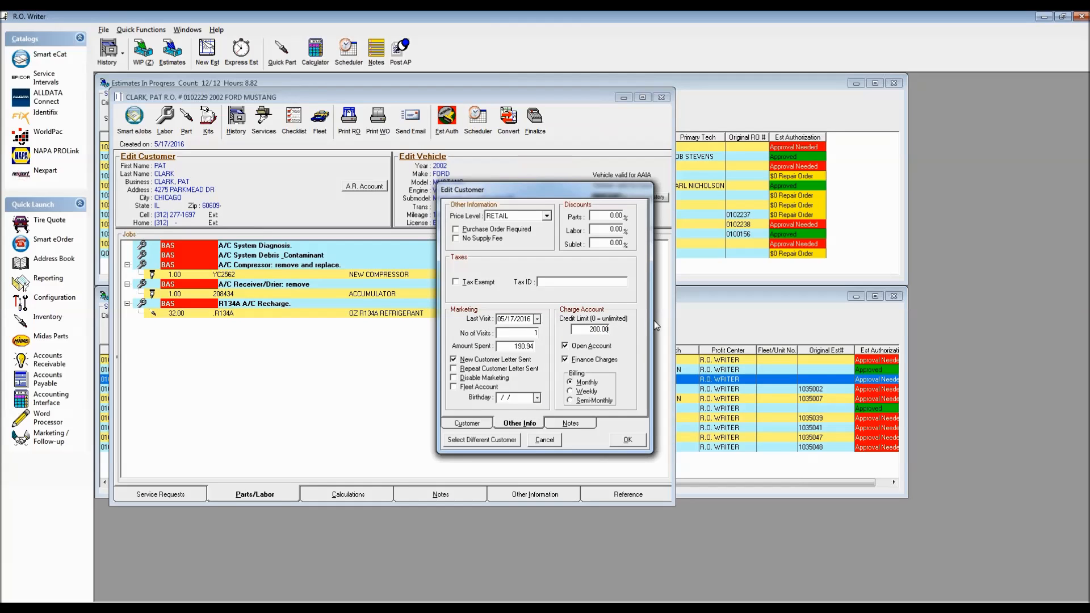
left_click(628, 440)
key("Return")
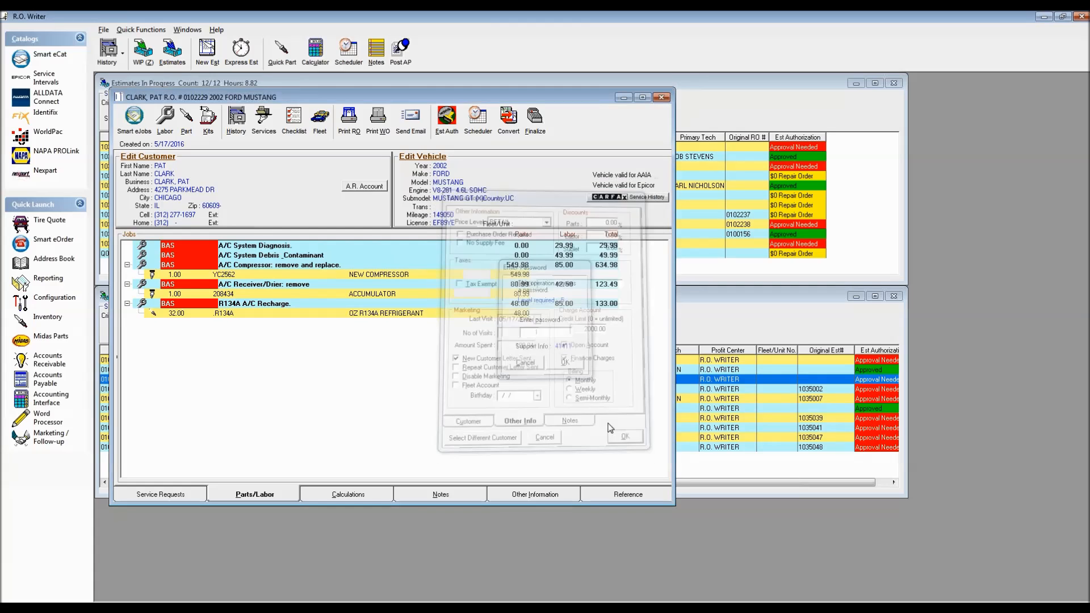
left_click(534, 116)
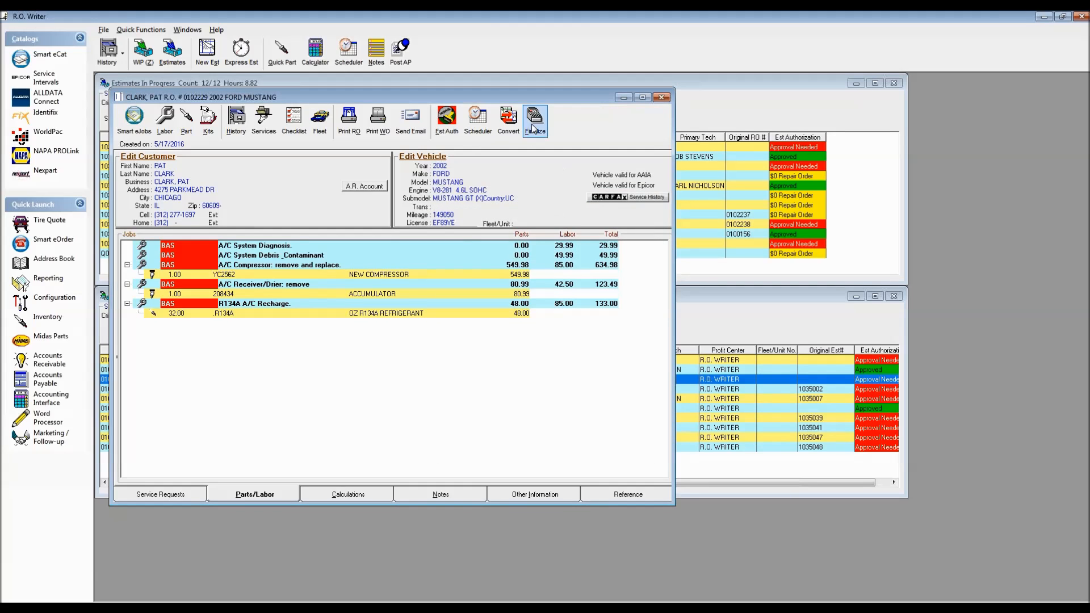
Step: Finalize at 149050 miles, charging $1,055.50 to the AR account, with no printing or appointment
left_click(548, 345)
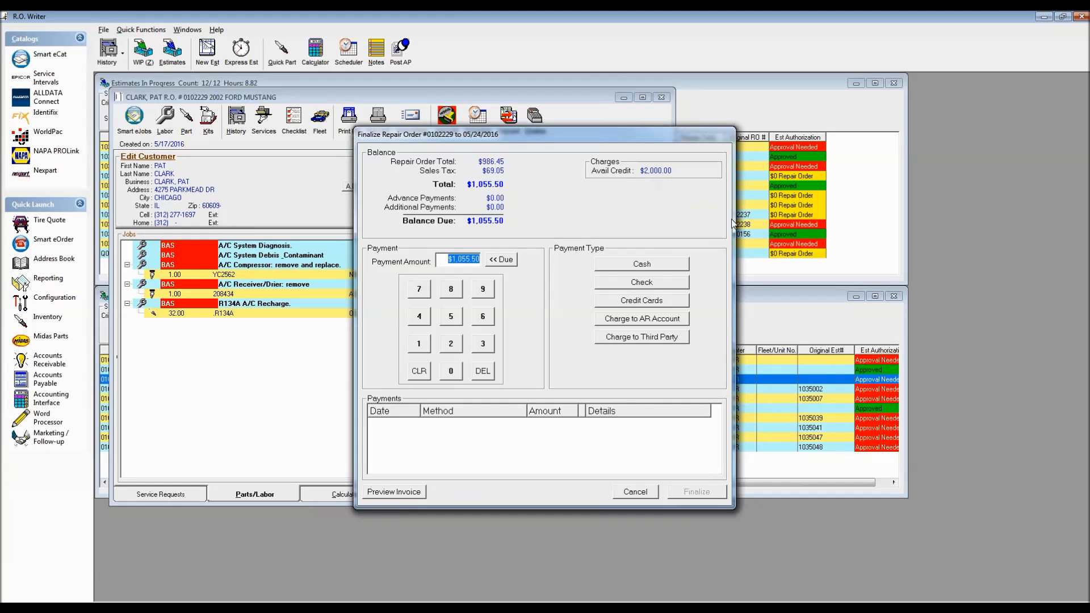
left_click(641, 319)
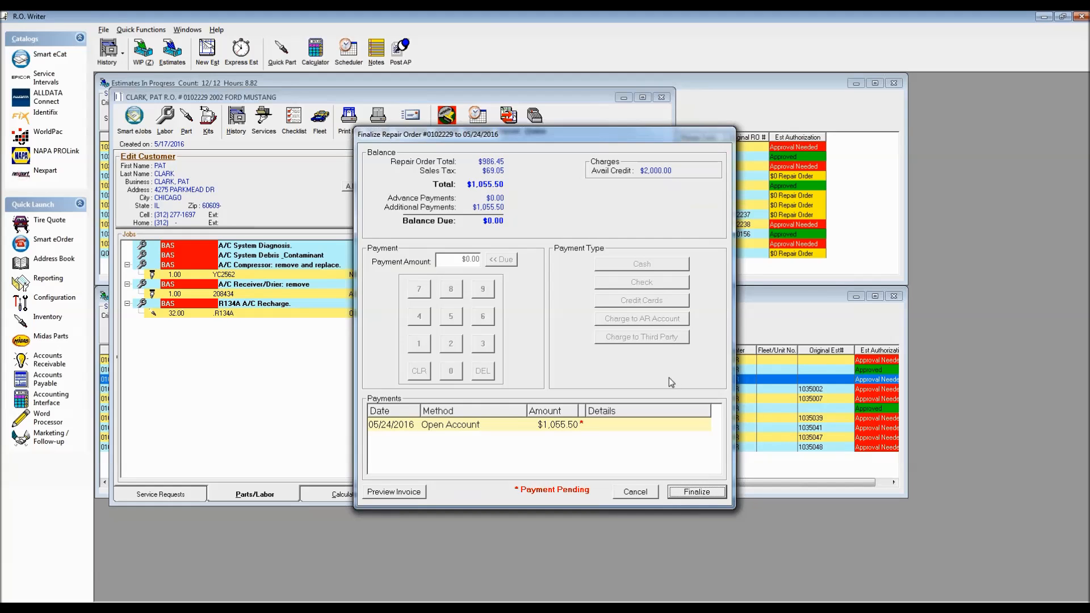
left_click(694, 493)
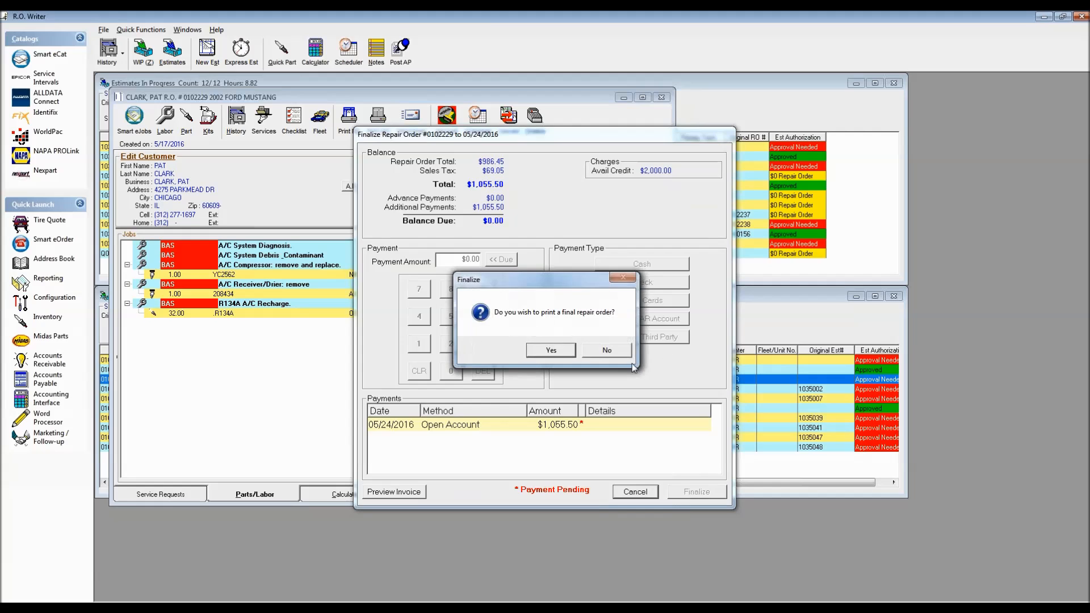
left_click(606, 350)
left_click(606, 351)
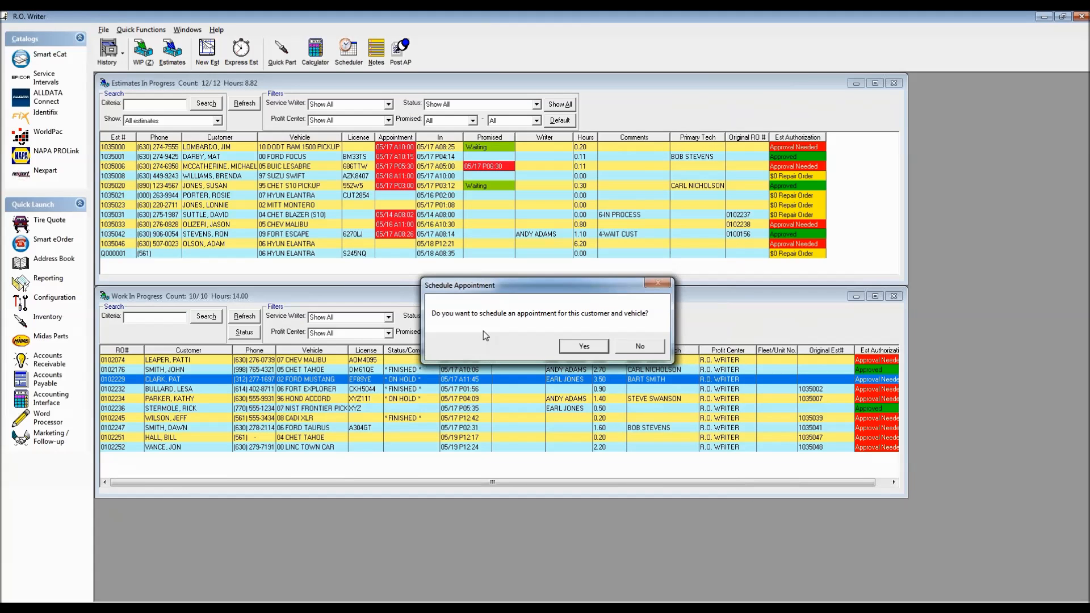
left_click(641, 348)
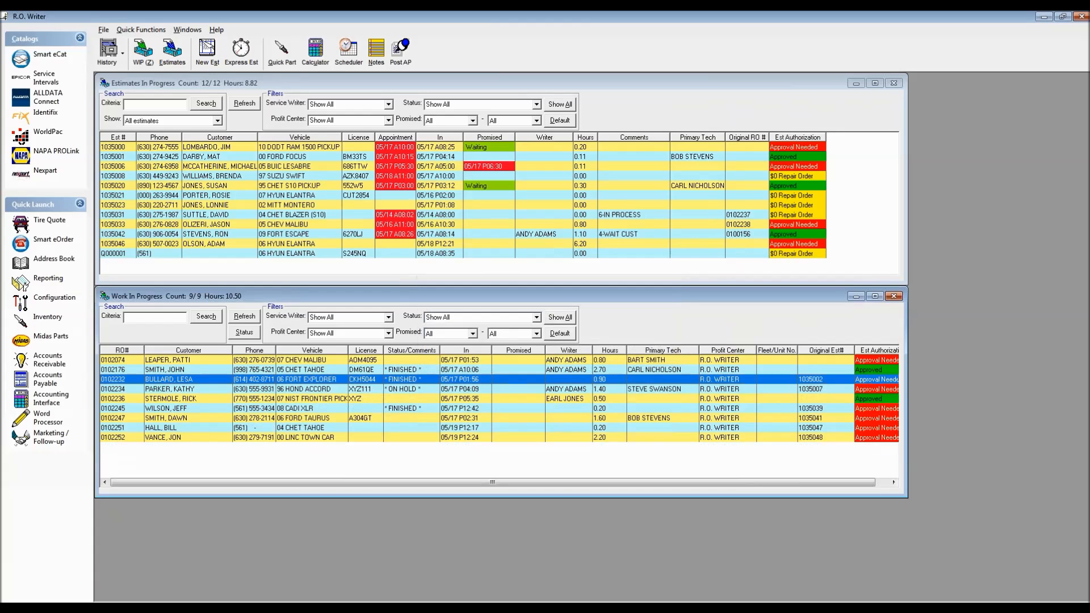
Step: Search History by the customer's last name and open the Ford Mustang's history summary
left_click(109, 50)
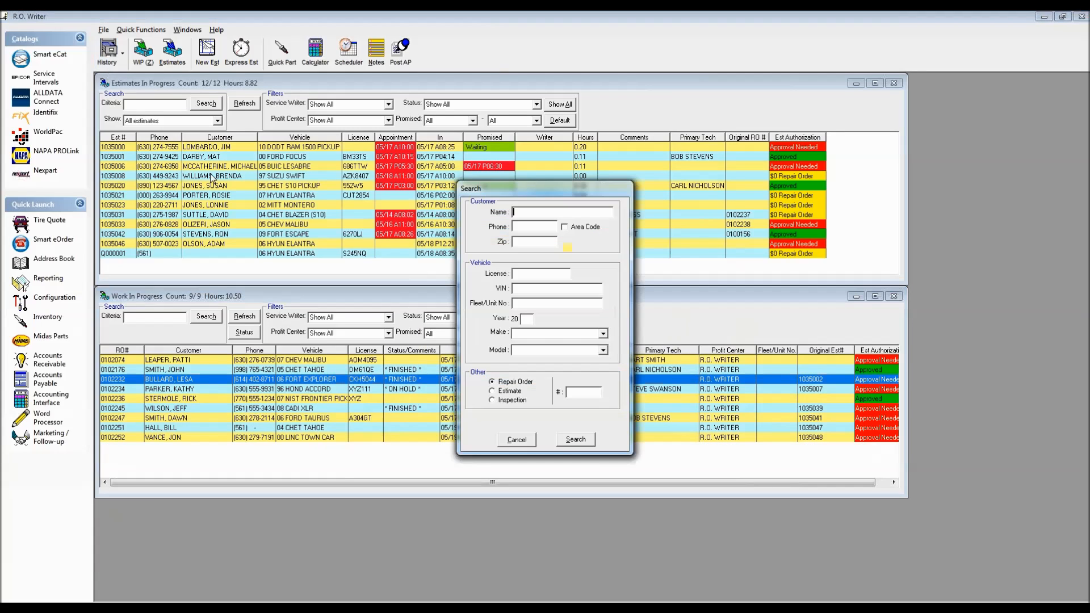
type("CLAR")
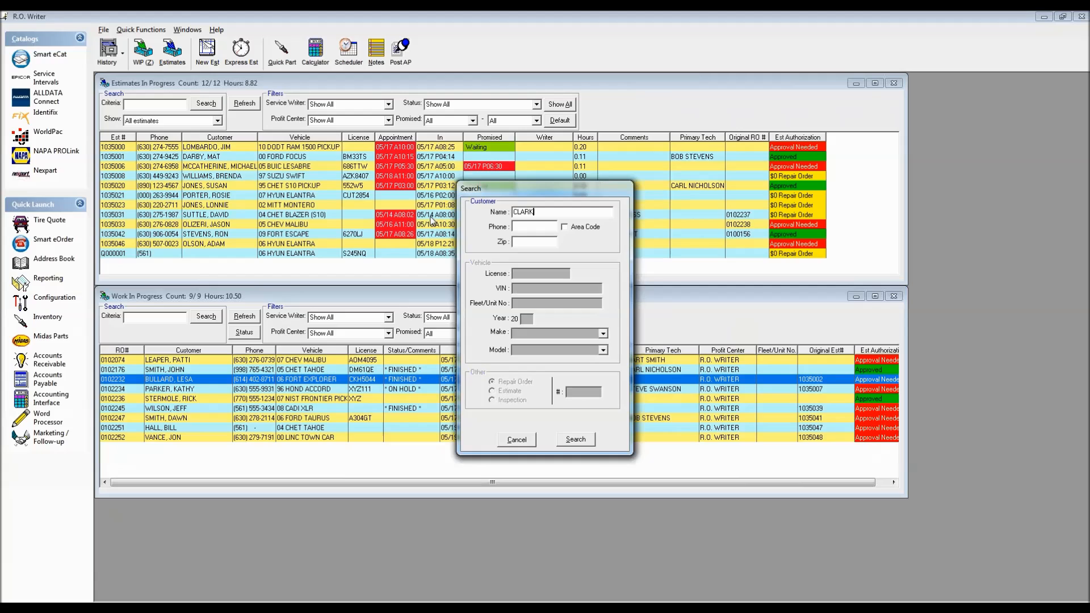
type("K")
key("Return")
key("Down")
key("Down")
key("Down")
key("Up")
key("Up")
key("Down")
key("Down")
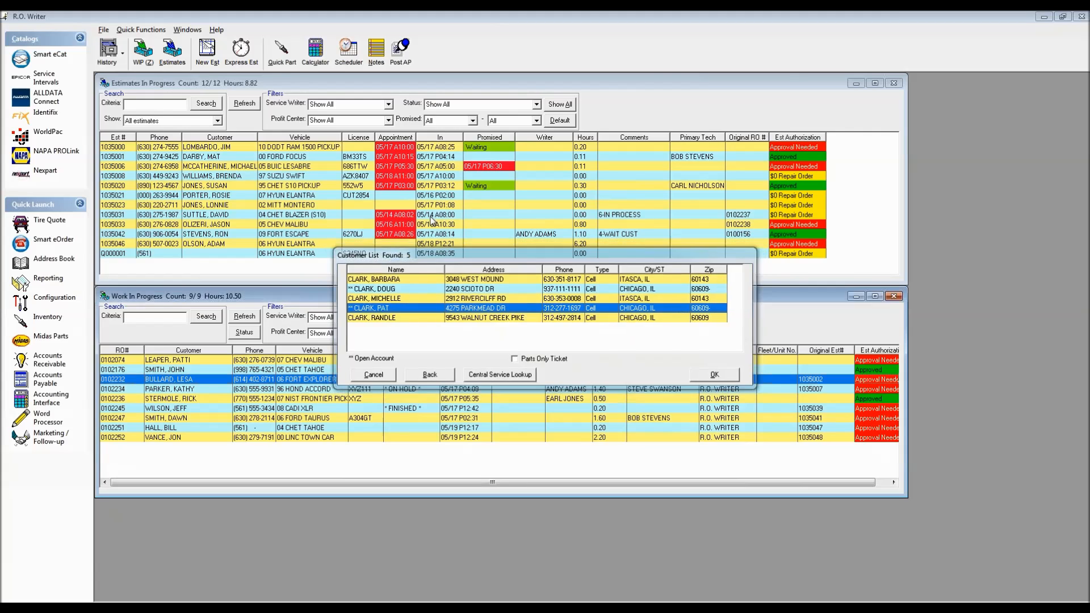
key("Return")
left_click(707, 374)
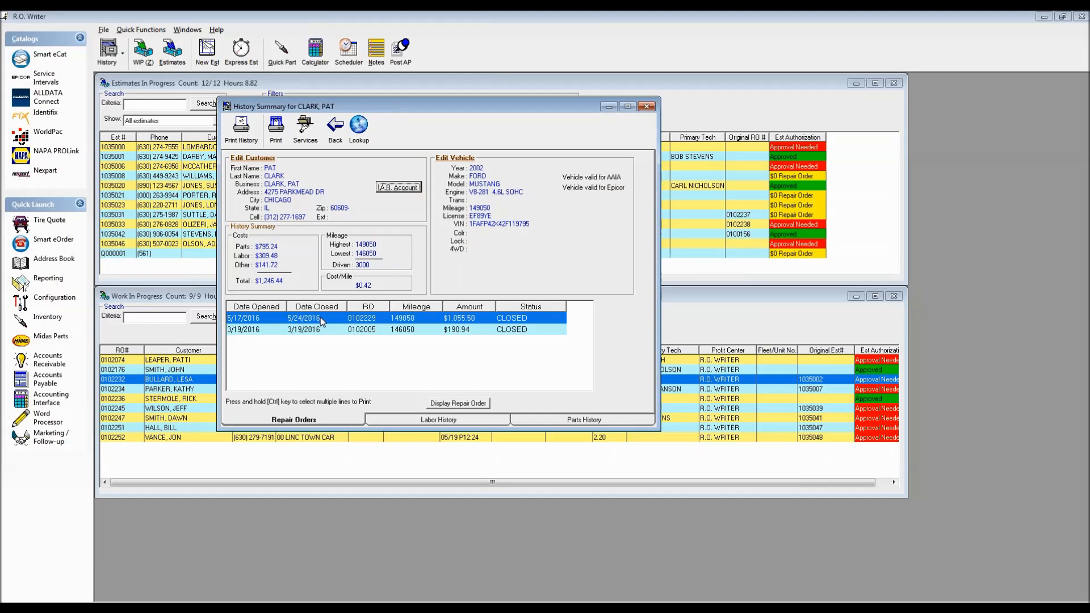
Step: Review the Calculations totals for RO 0102229 ($1,055.50), then close both history windows
left_click(460, 403)
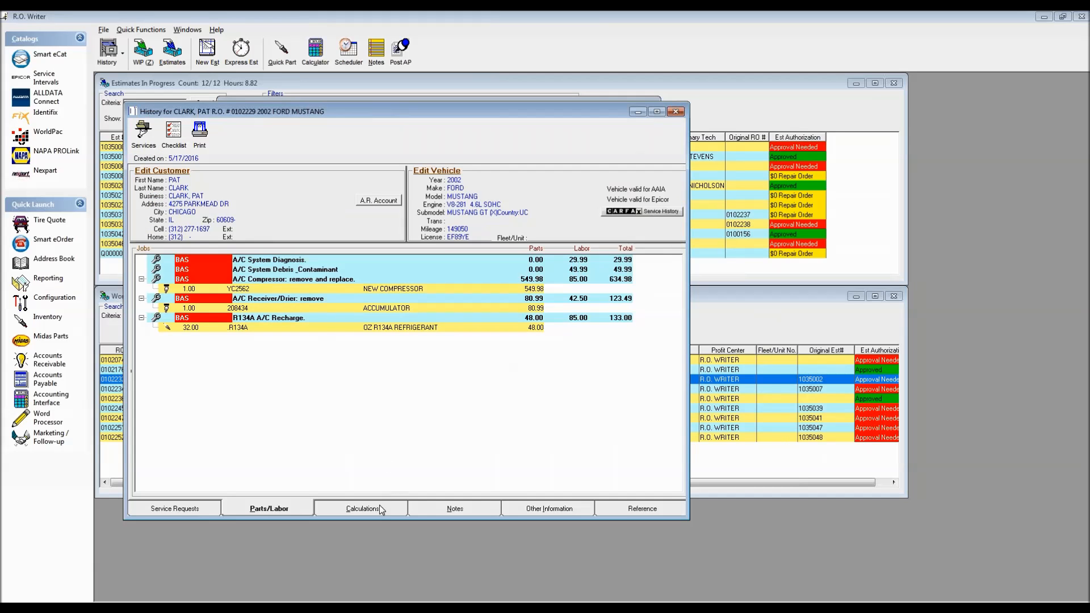
left_click(383, 505)
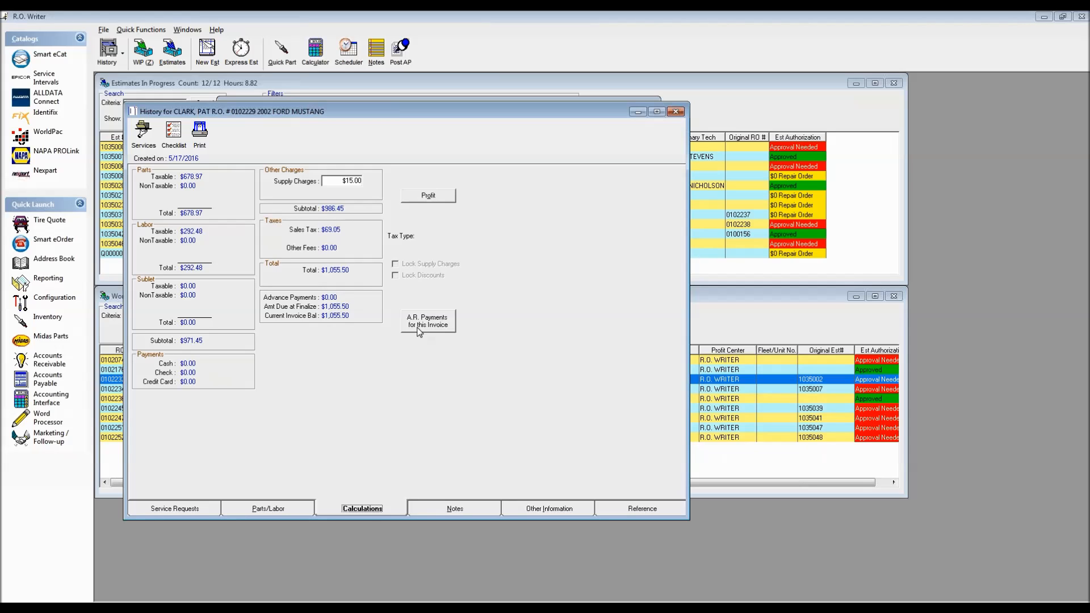
left_click(676, 113)
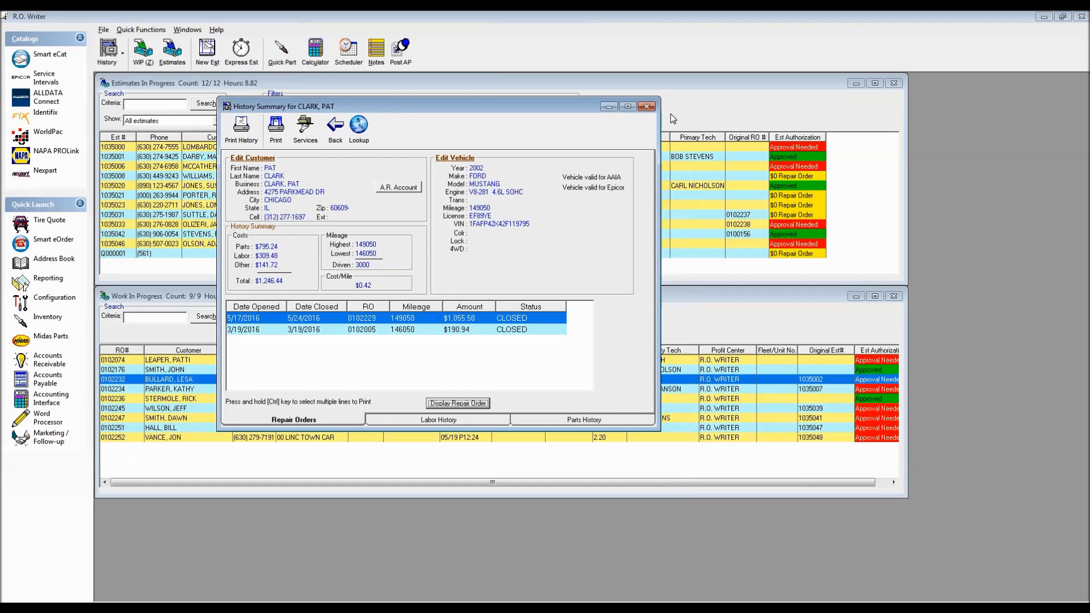
left_click(649, 110)
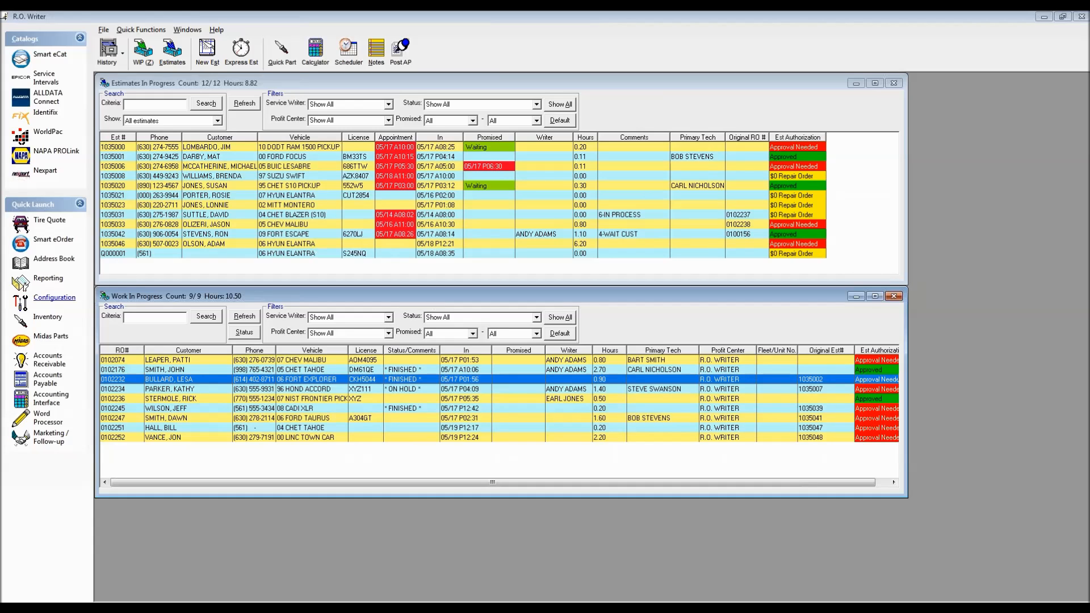
Step: Open Accounts Receivable full-screen and start a payment posting for the customer found by last name
left_click(48, 364)
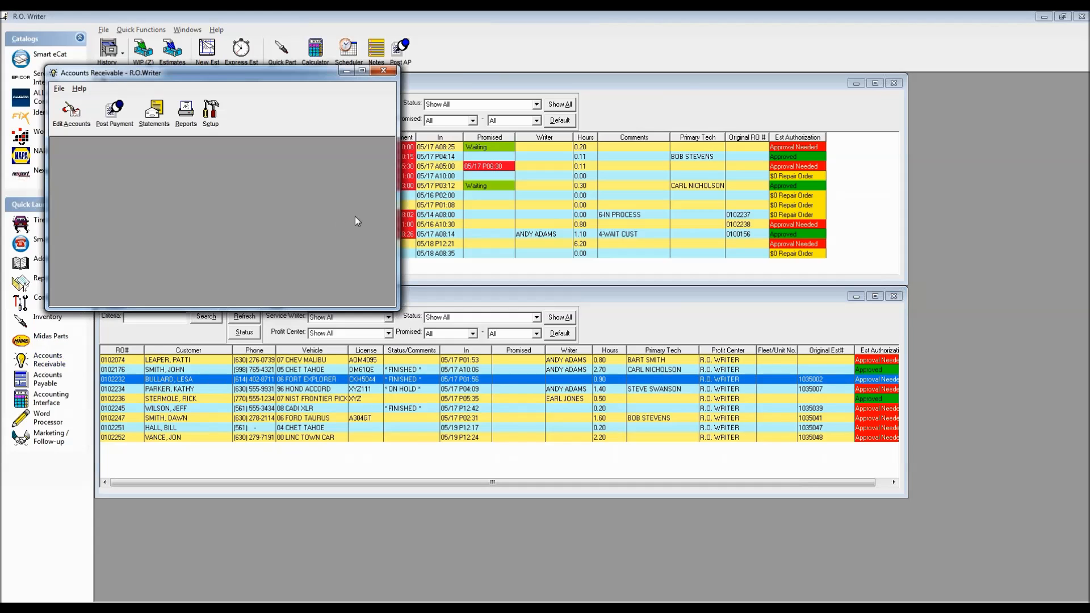
left_click(363, 70)
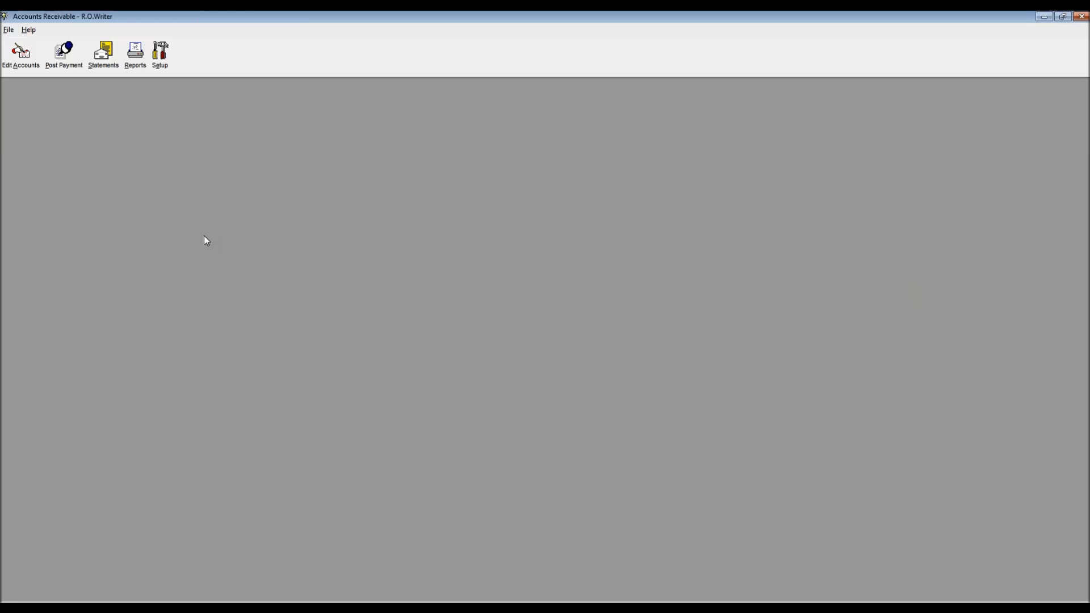
left_click(63, 52)
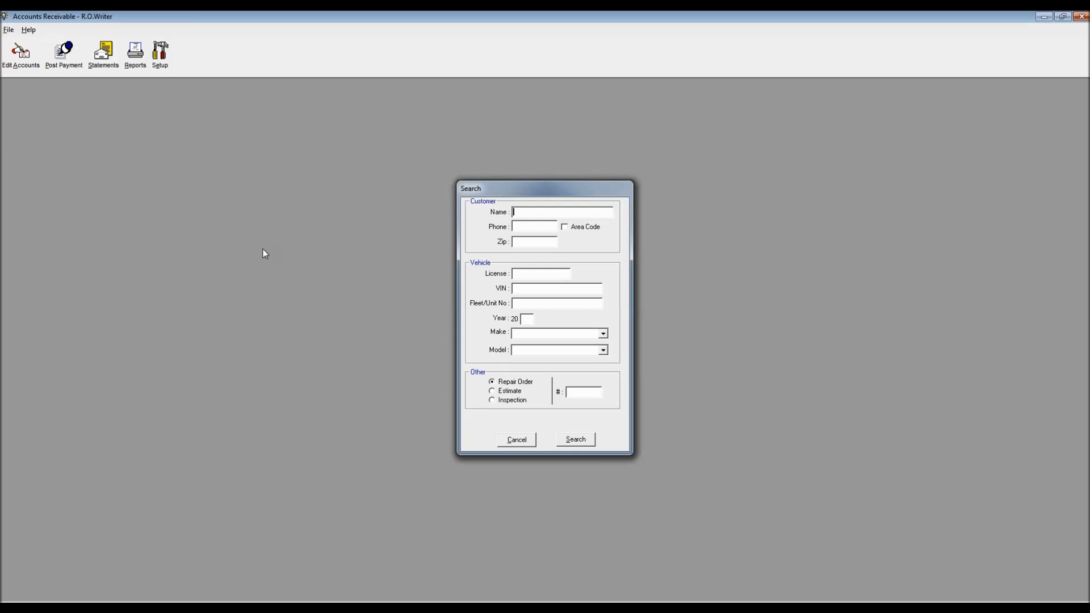
type("CLARK")
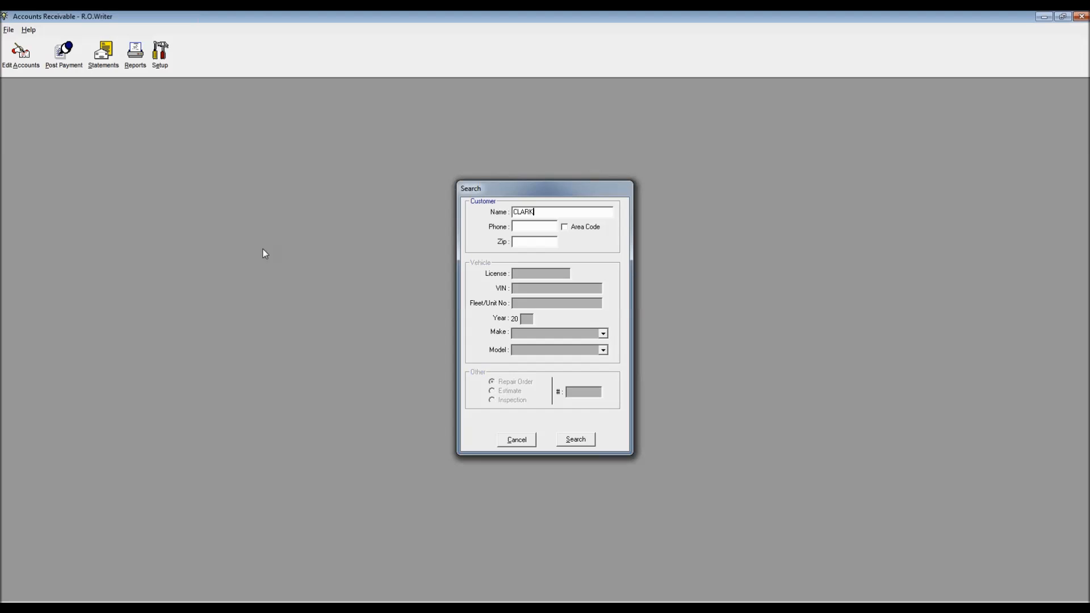
key("Return")
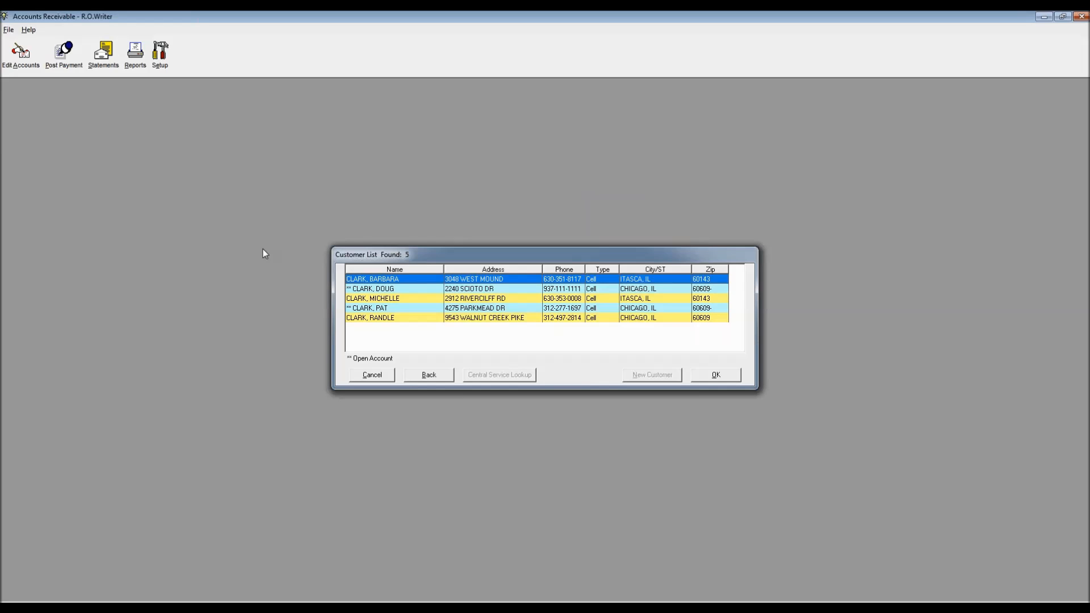
key("Down")
key("Down")
key("Down")
key("Return")
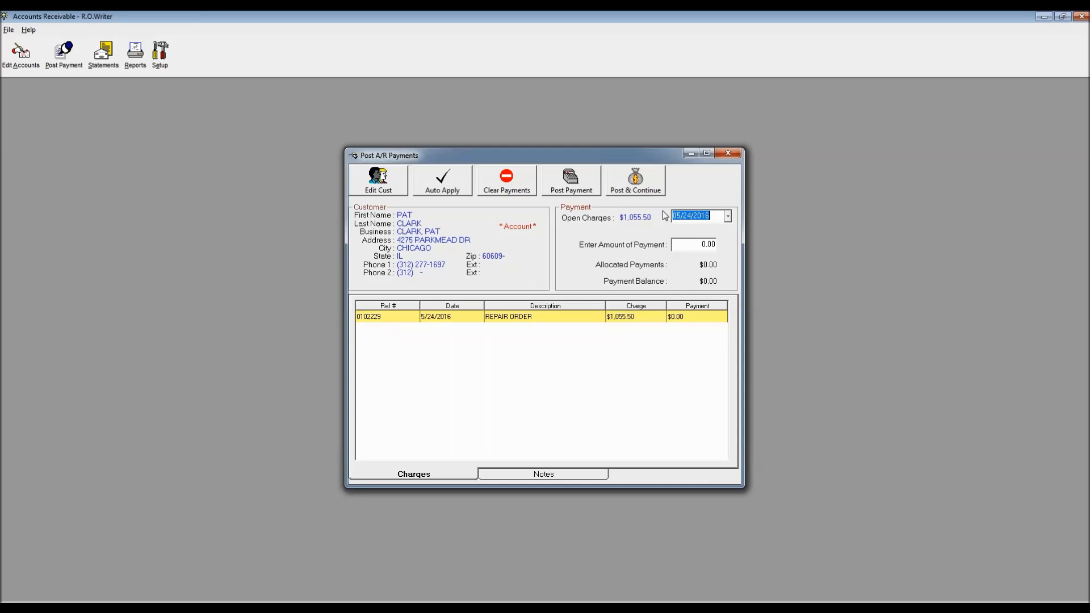
Step: Enter a $100.00 payment amount, try Auto Apply, then clear the allocation
left_click(695, 244)
type("100.00")
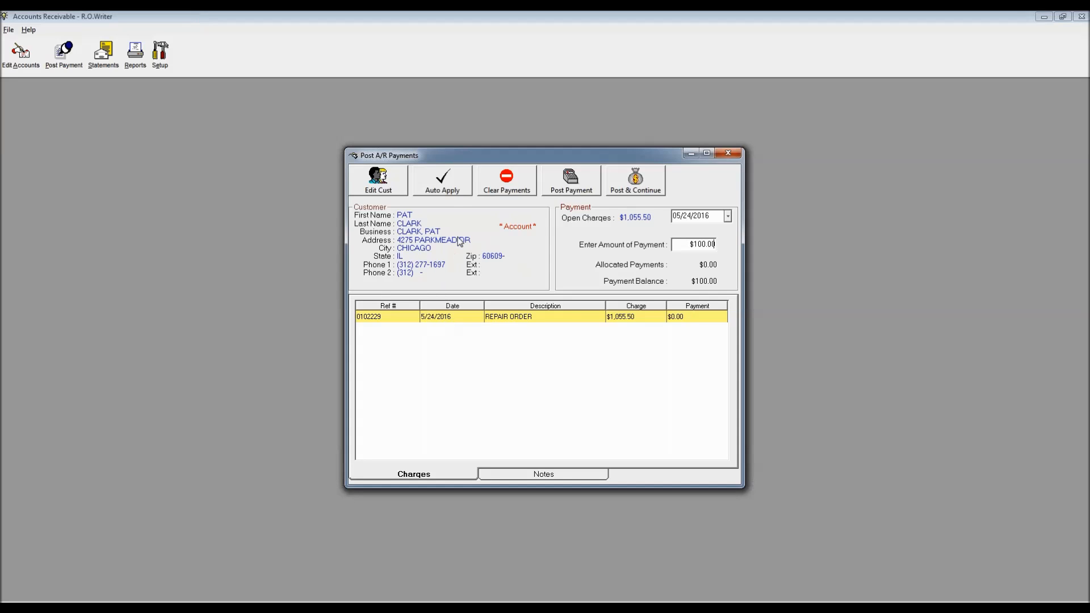
left_click(443, 184)
left_click(508, 181)
Step: Apply $100.00 to the $1,055.50 charge manually, redo it with Auto Apply, then post
double_click(561, 316)
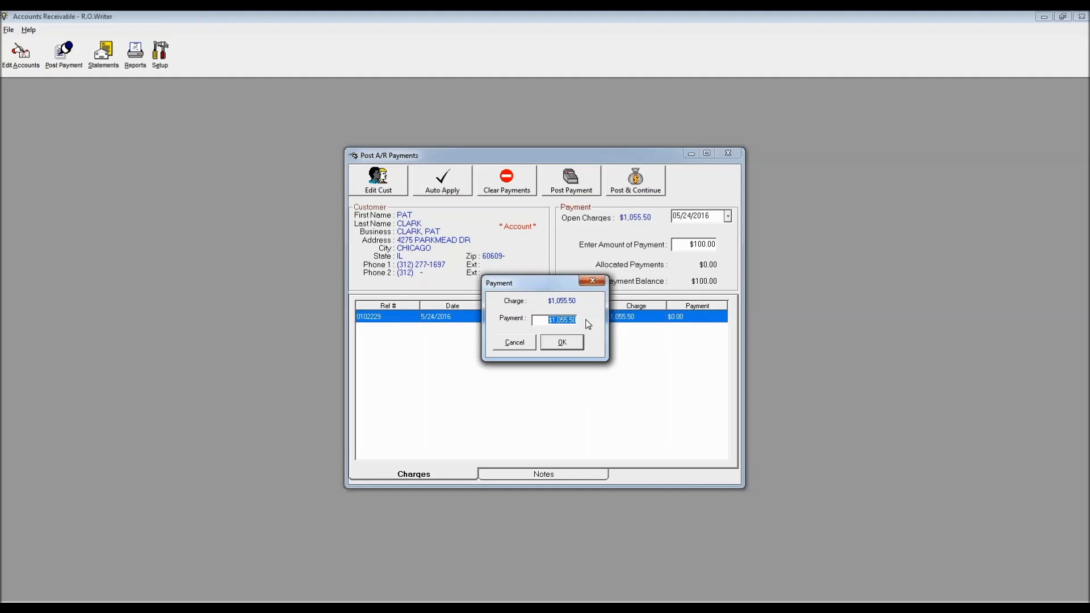
type("10000")
left_click(563, 343)
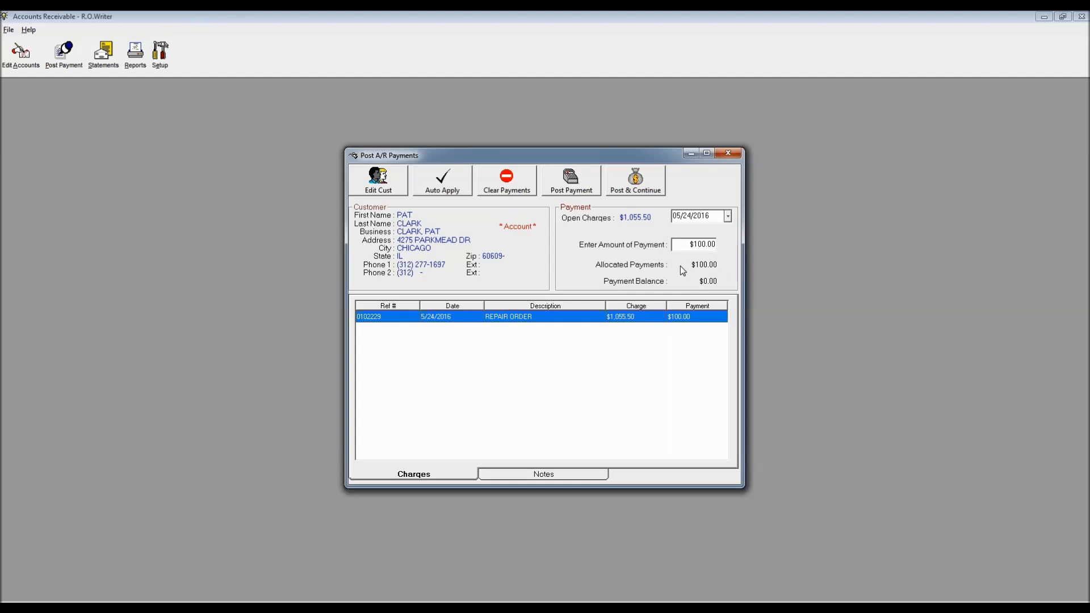
left_click(505, 180)
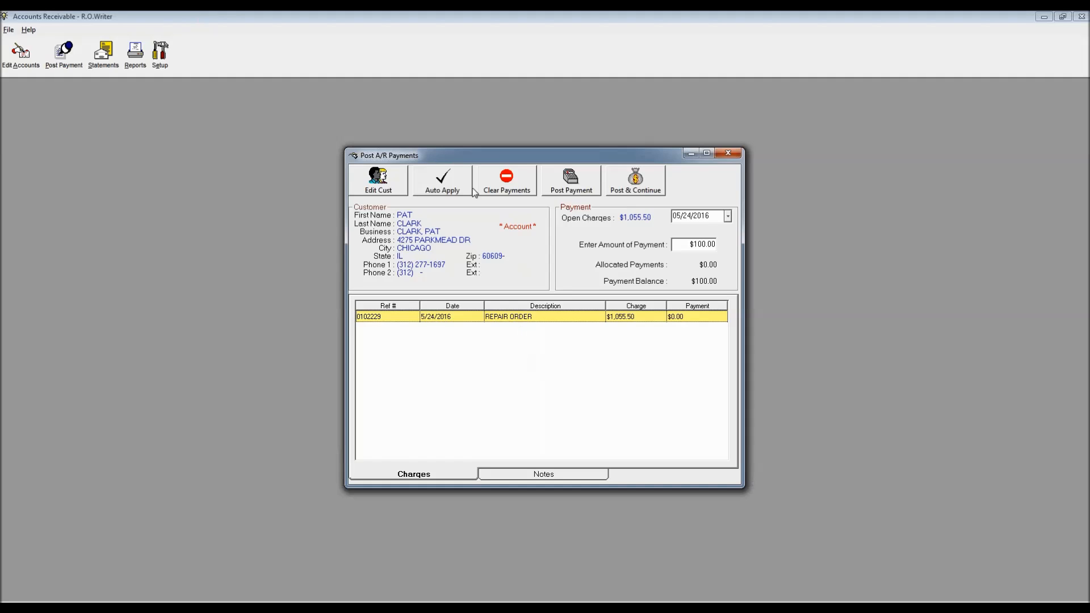
left_click(448, 184)
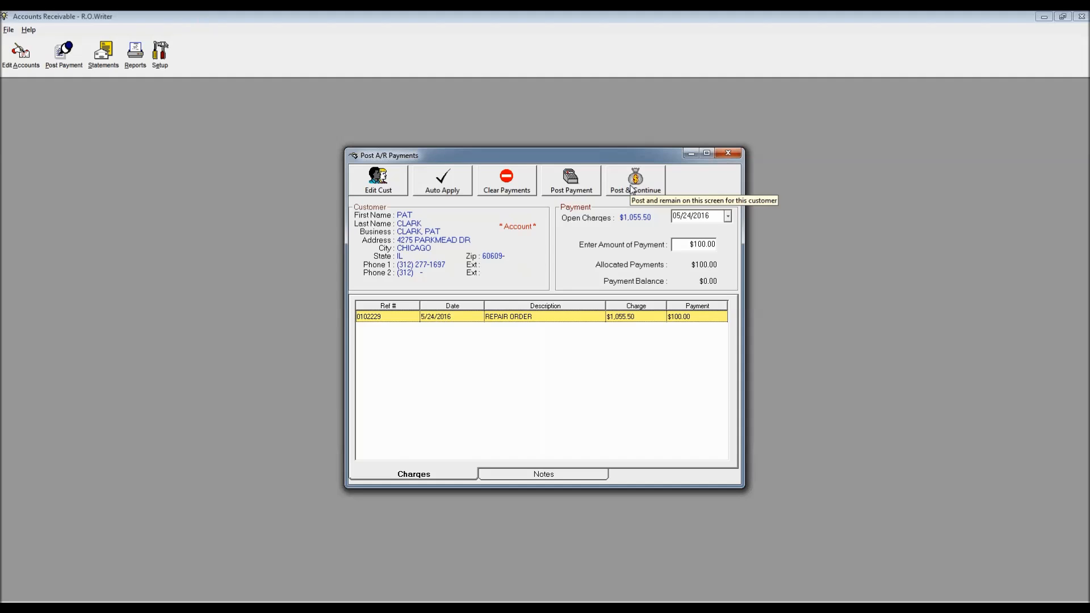
left_click(567, 186)
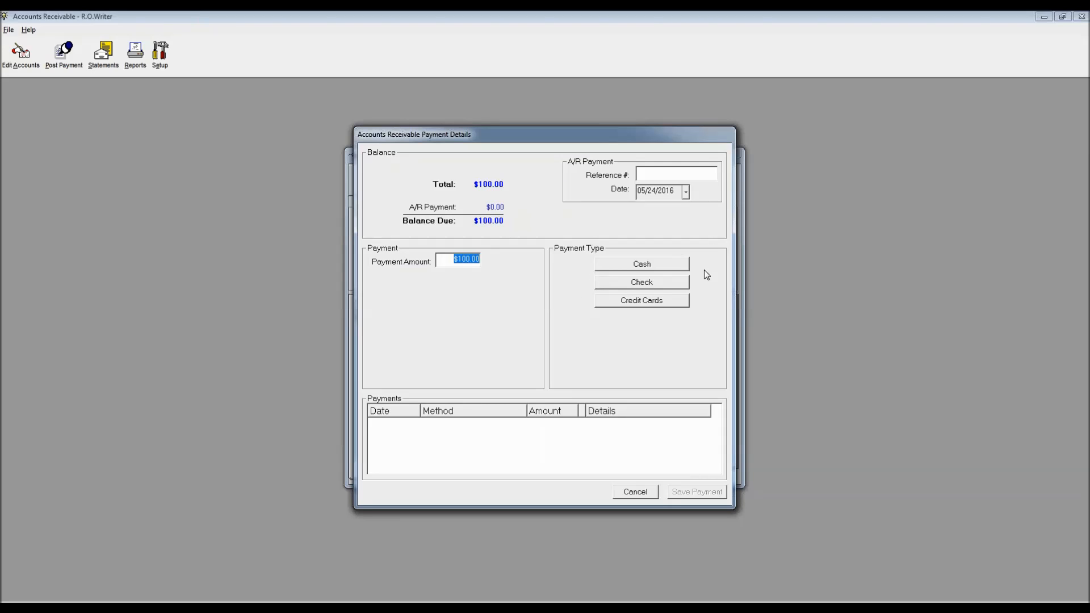
Step: Record the $100.00 as a check with its check number and authorization code, and save
left_click(641, 284)
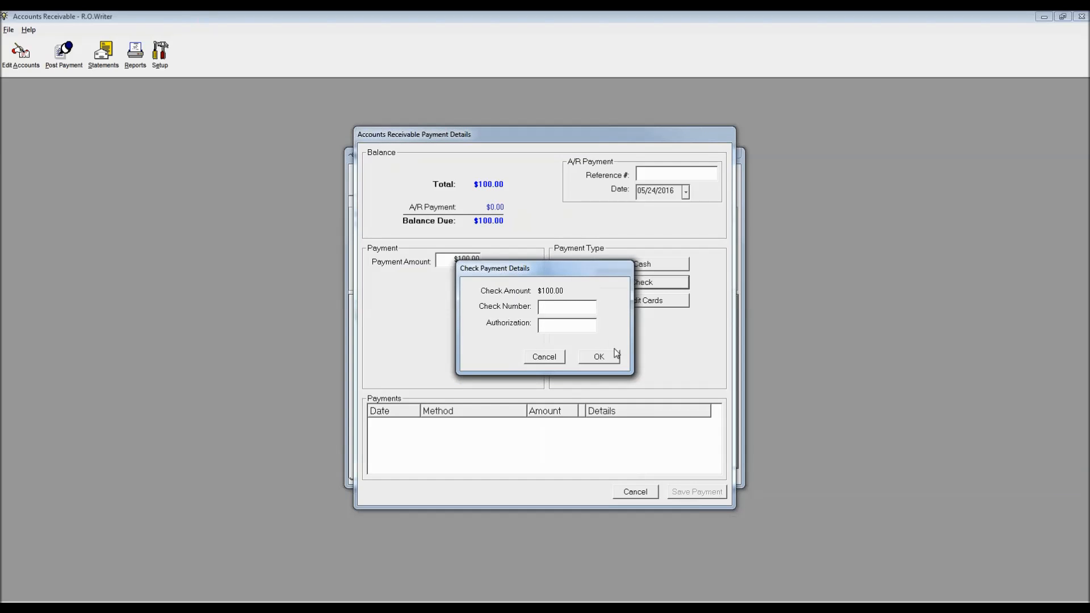
type("1234")
key("Tab")
type("abc123")
left_click(601, 358)
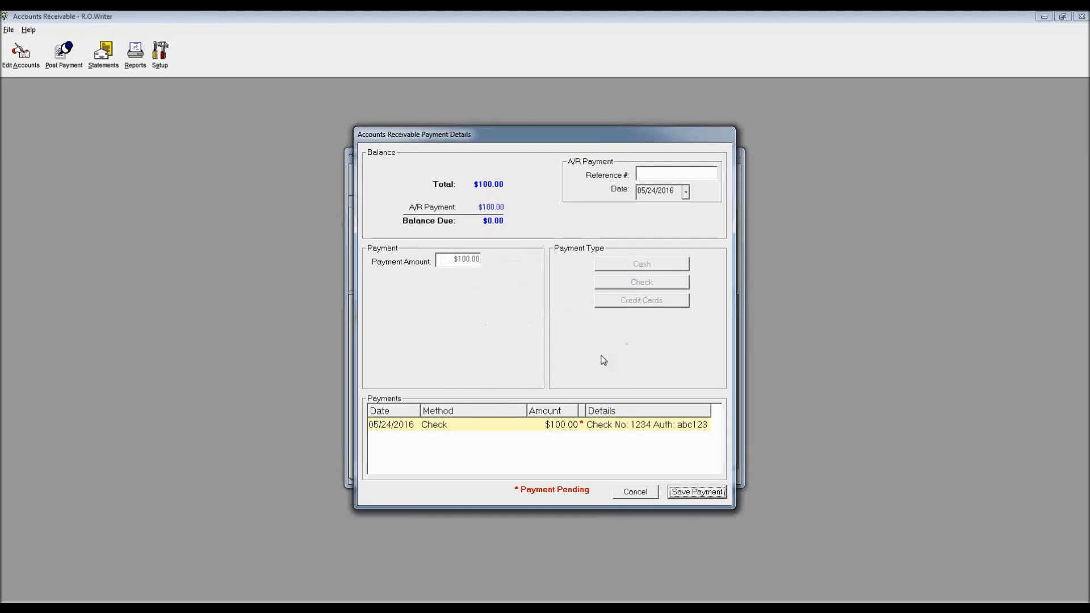
left_click(693, 493)
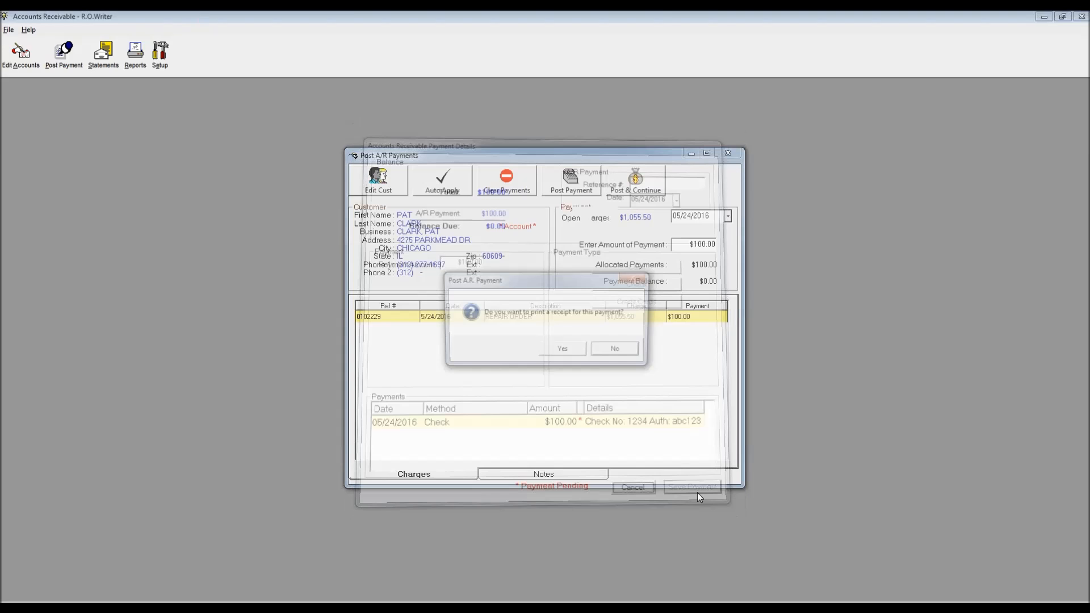
Step: Preview the $100.00 payment receipt on screen, showing $955.50 remaining, then close it
left_click(562, 350)
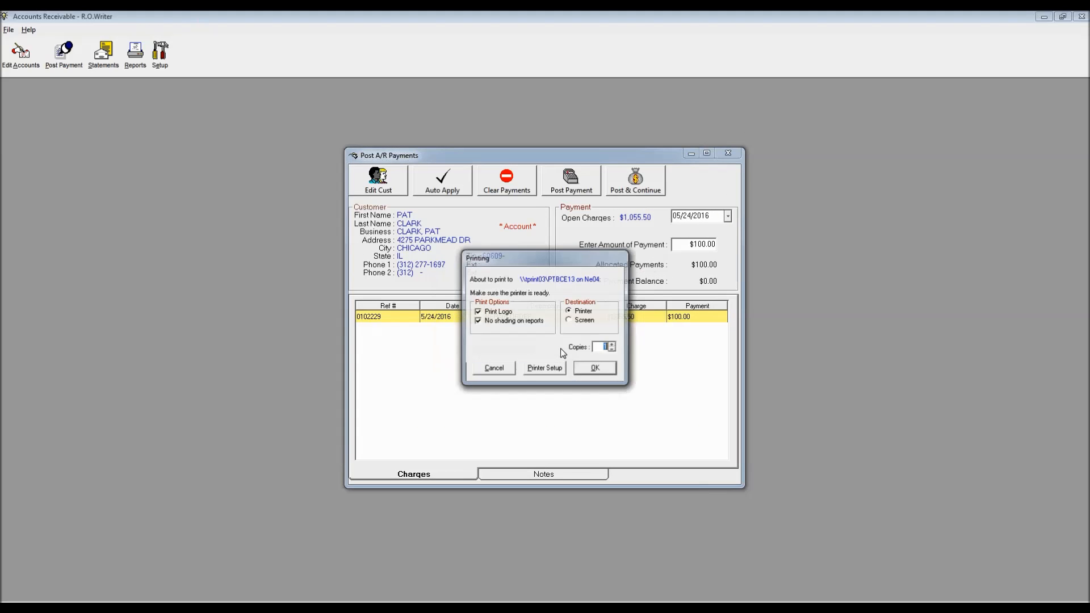
left_click(575, 322)
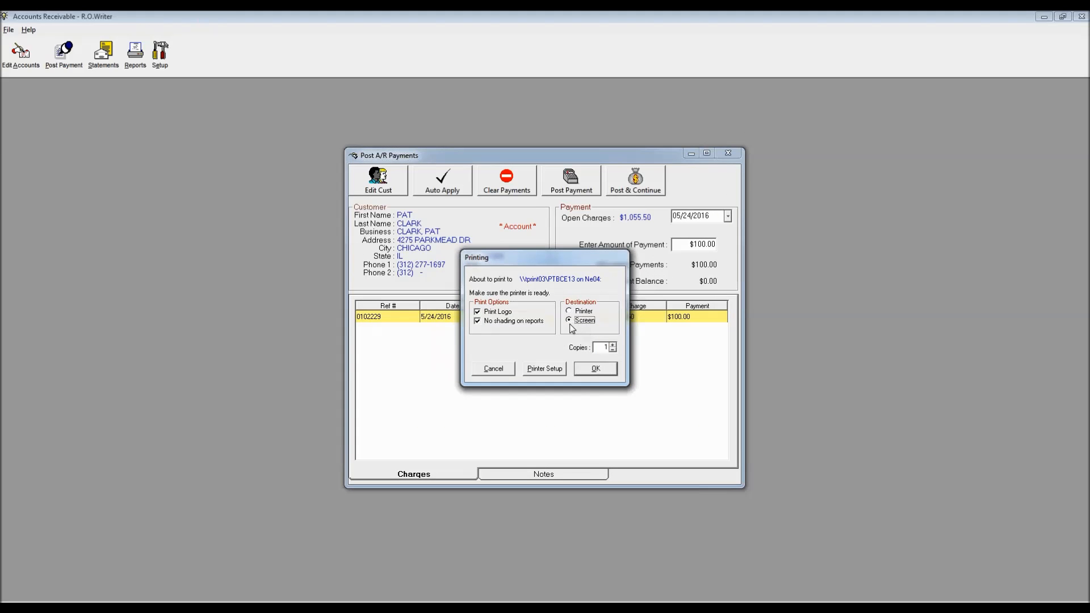
left_click(596, 369)
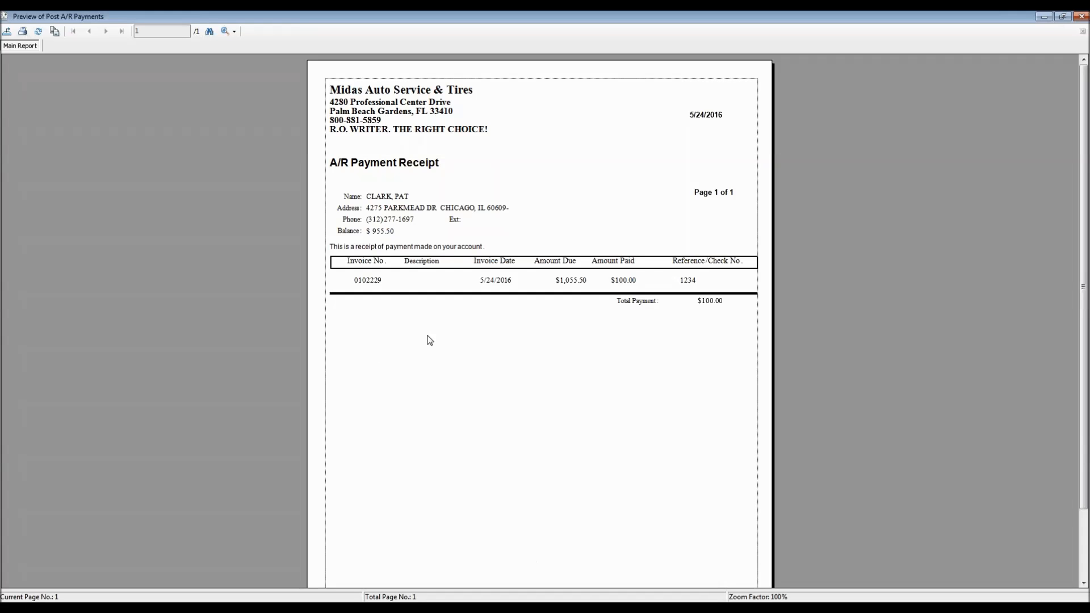
left_click(368, 285)
double_click(4, 17)
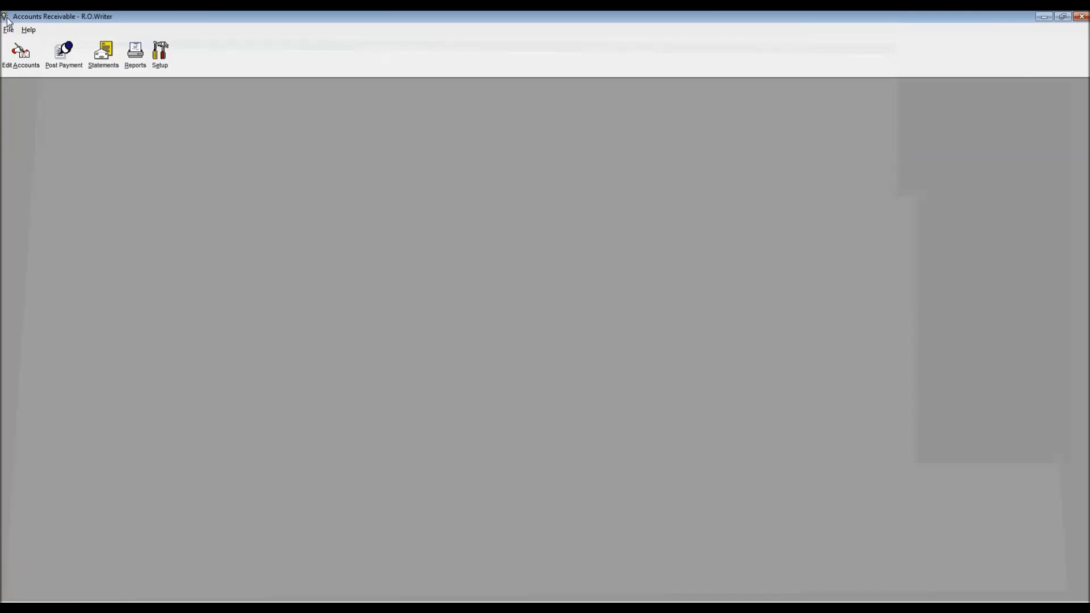
Step: Search for the ARI fleet account and open its four repair order charges for payment posting
left_click(62, 52)
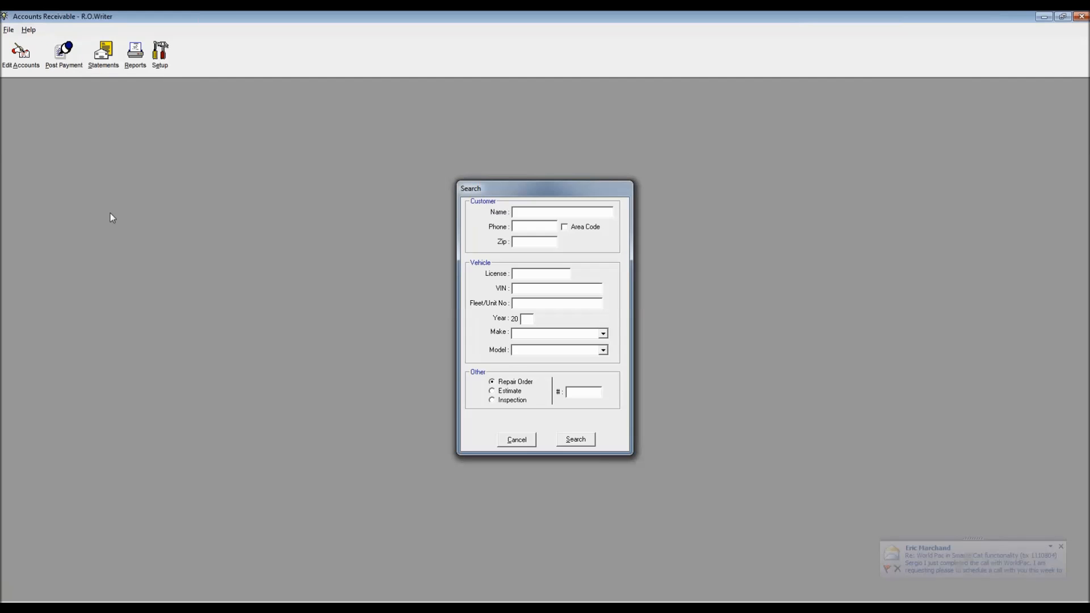
type("ARI")
key("Return")
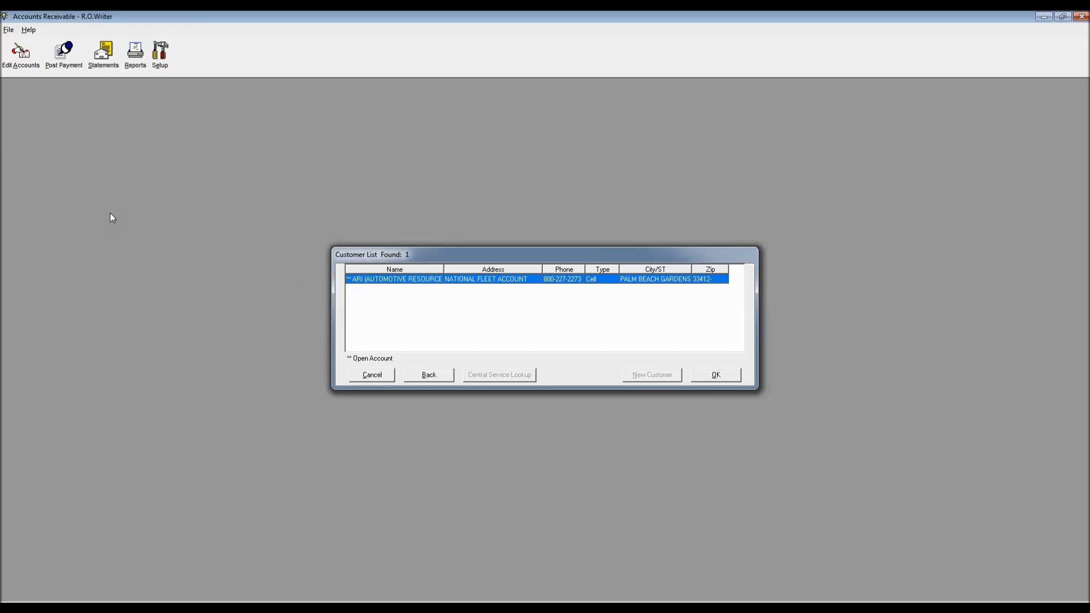
left_click(716, 376)
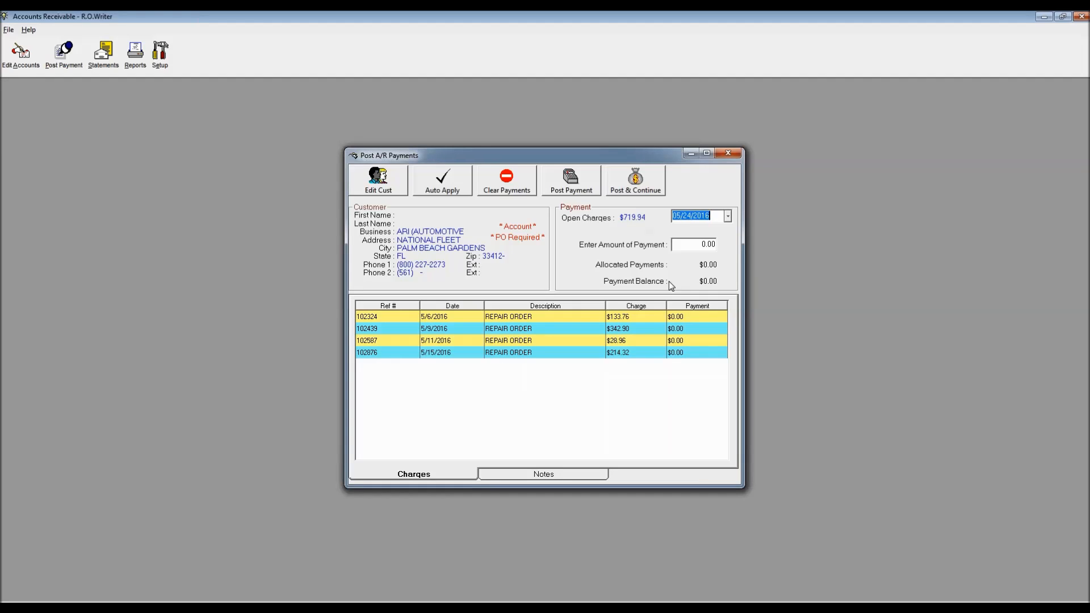
Step: Enter a $500.00 payment for ARI and auto-apply it across the open charges
left_click(709, 245)
type("500.00")
left_click(442, 180)
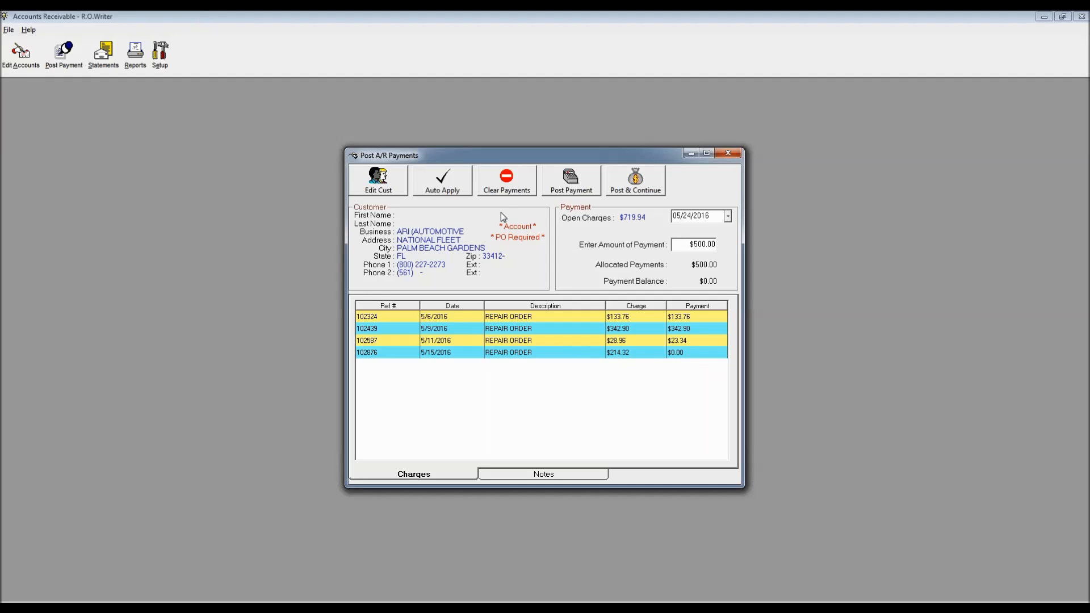
Step: Clear the allocation, change the payment to $133.76, and apply it to repair order 102324
left_click(500, 185)
left_click_drag(685, 245, 716, 245)
type("133.76")
double_click(544, 317)
left_click(562, 343)
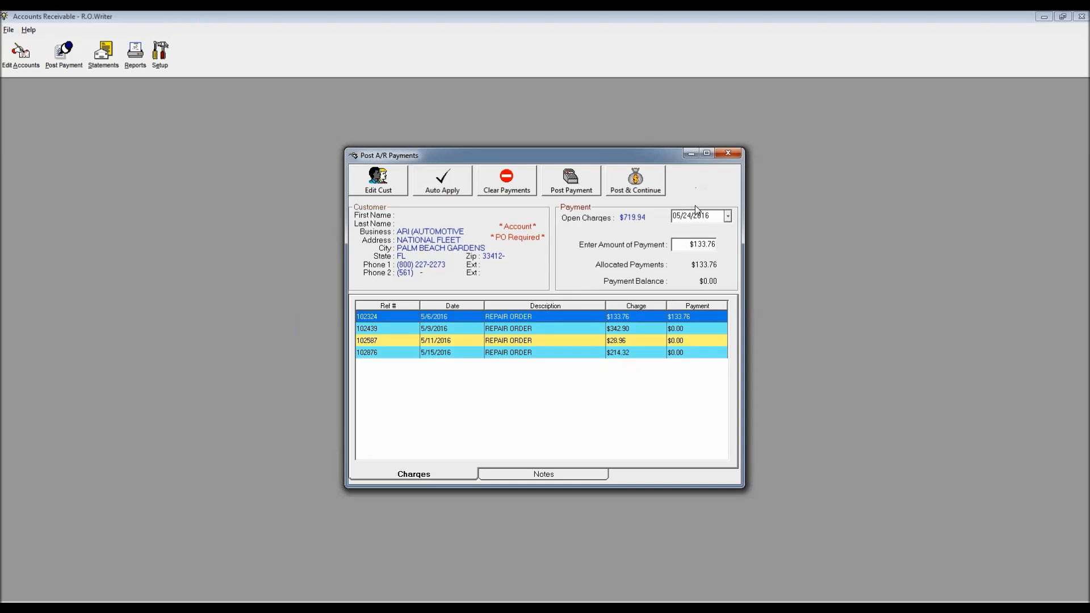
Step: Post the $133.76 as a check payment and save it without printing a receipt
left_click(628, 179)
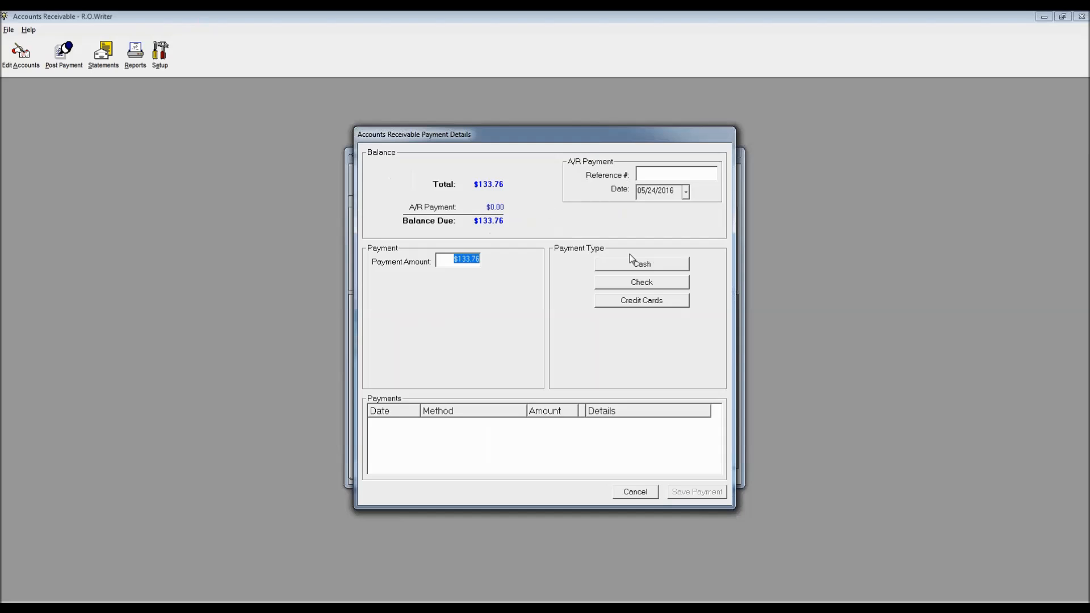
left_click(648, 284)
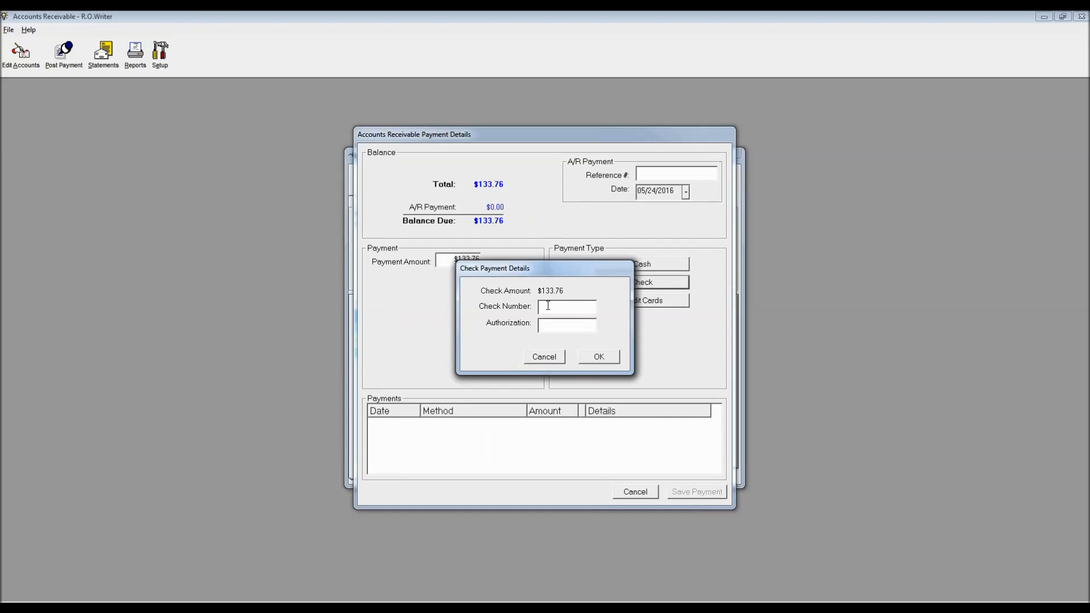
left_click(599, 357)
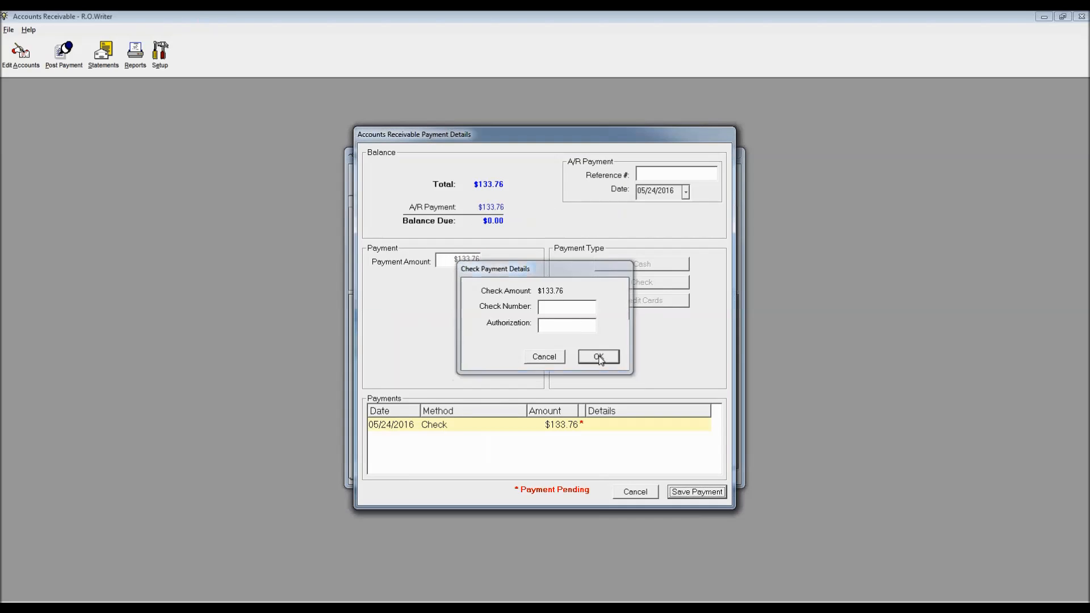
left_click(697, 492)
left_click(613, 353)
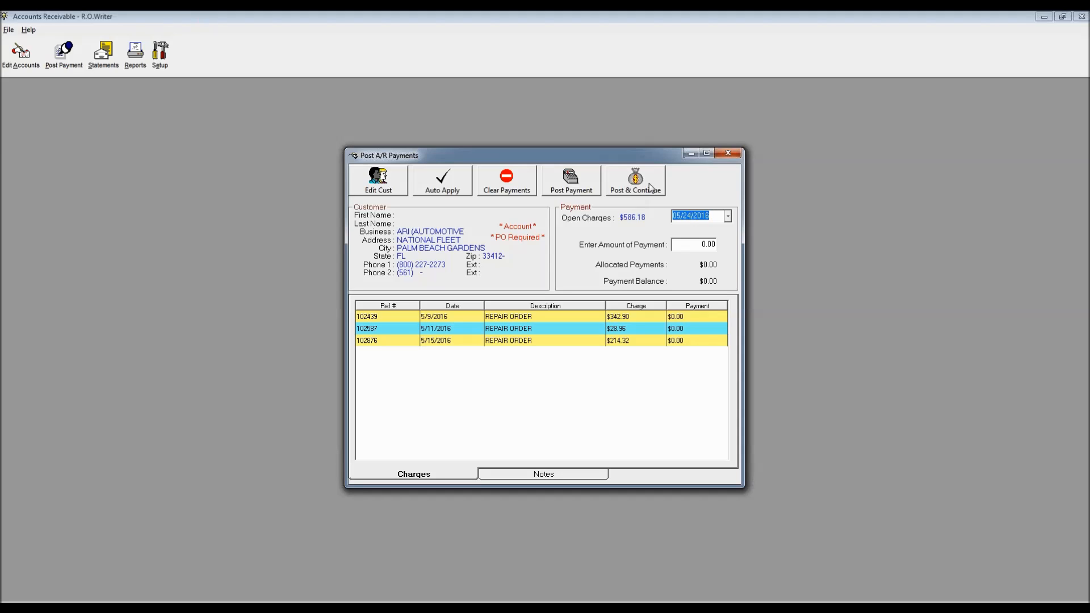
Step: Close payment posting and look up the customer's history by name search
left_click(728, 154)
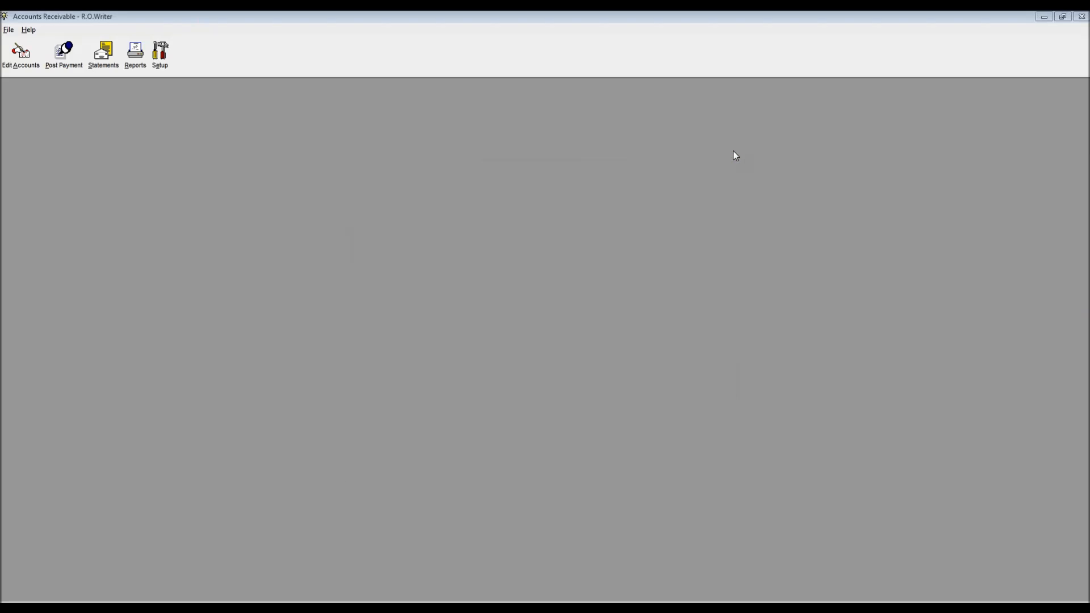
left_click(307, 578)
left_click(109, 55)
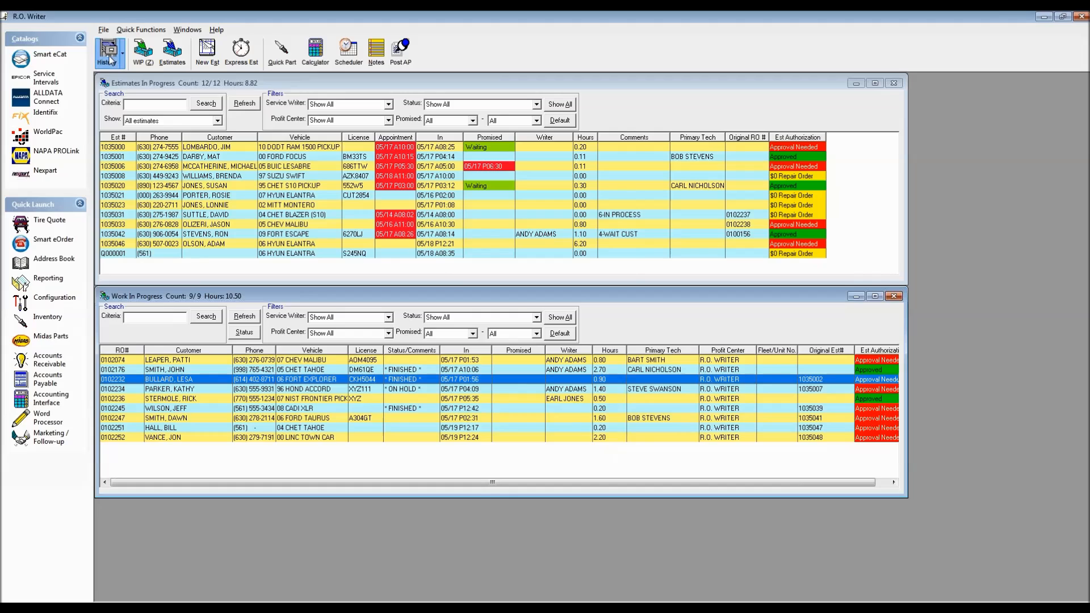
type("CLARK")
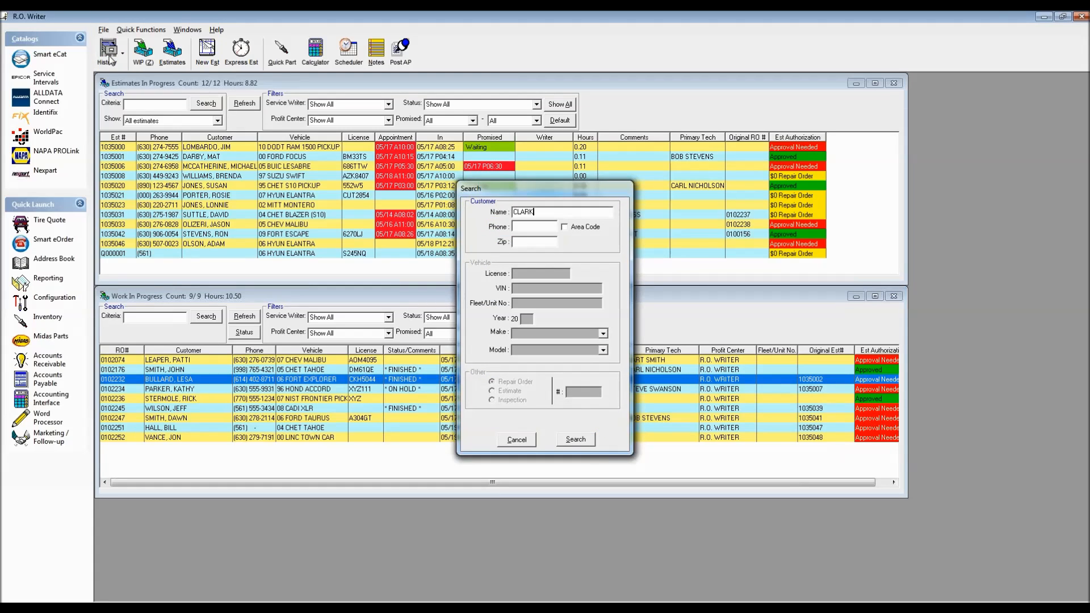
key("Return")
key("Down")
key("Down")
key("Down")
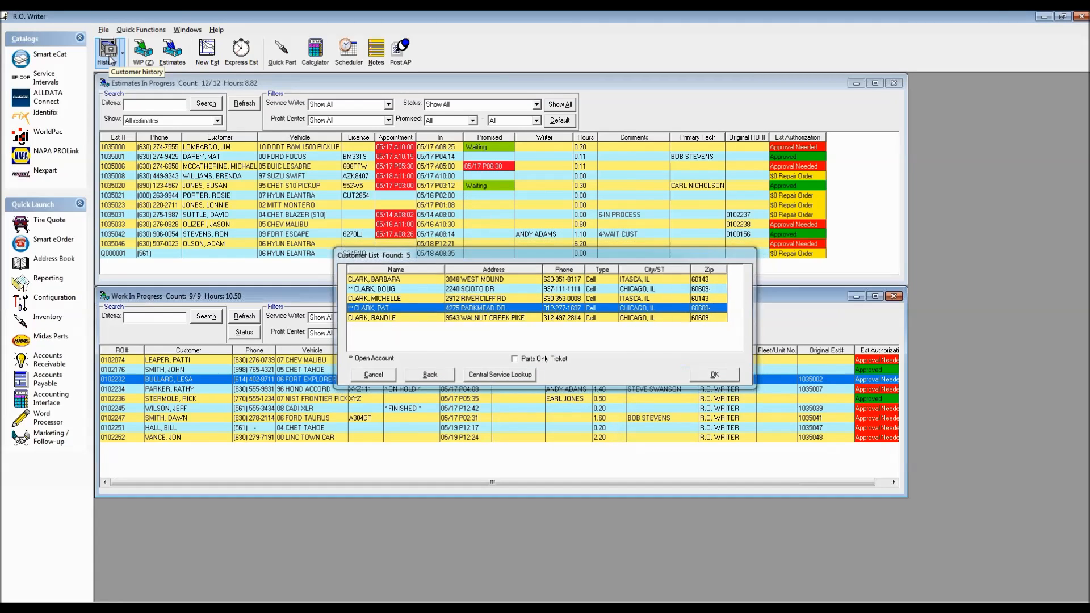
key("Return")
key("Return")
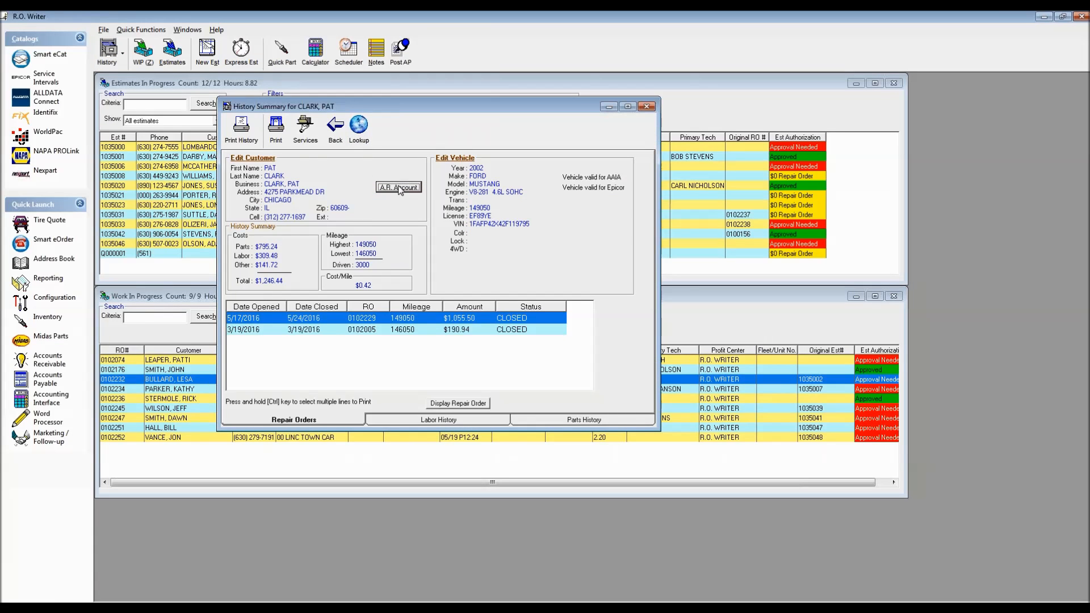
Step: Check the $100.00 A/R payment on repair order 0102229, then close the history windows
left_click(393, 321)
double_click(474, 321)
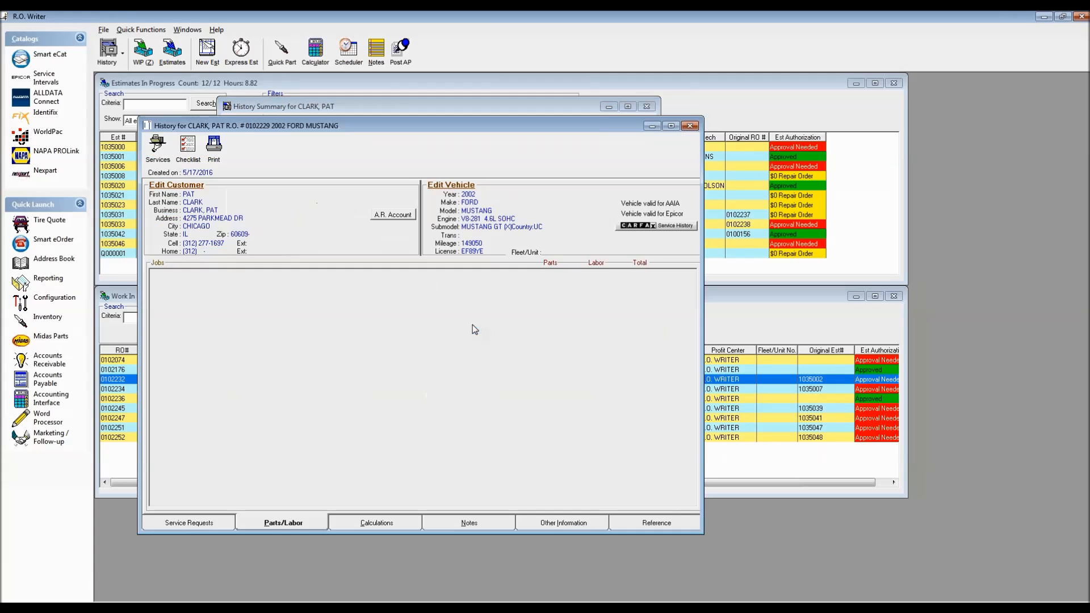
left_click(366, 524)
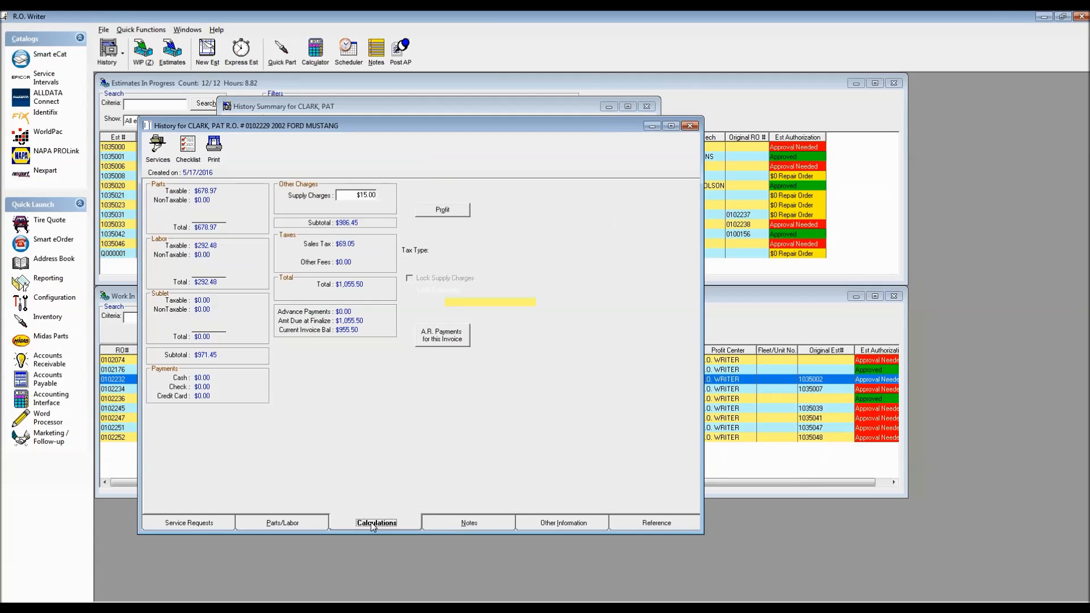
left_click(440, 337)
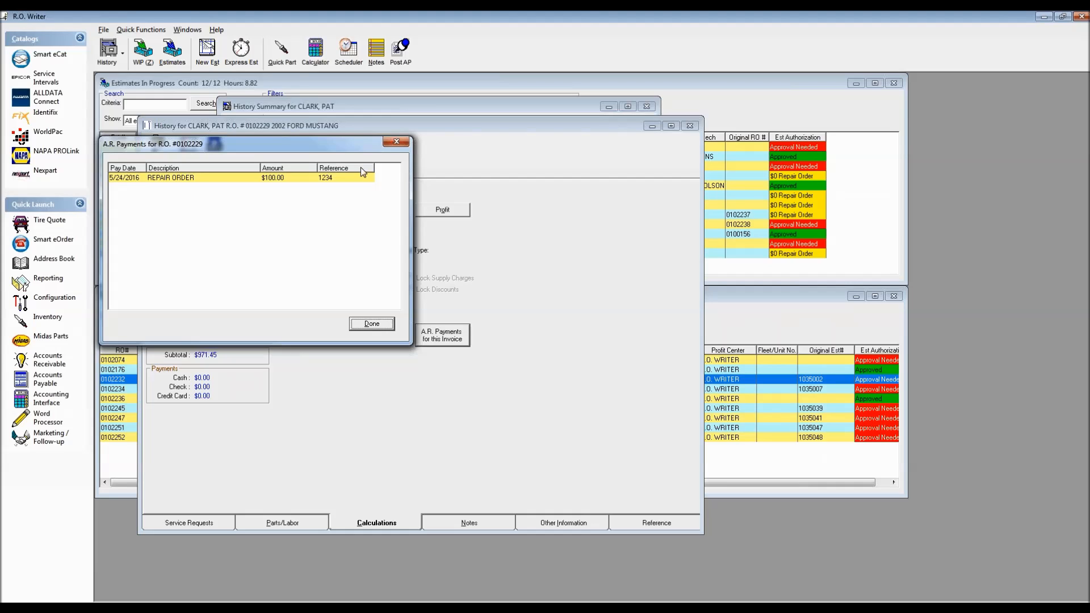
left_click(397, 142)
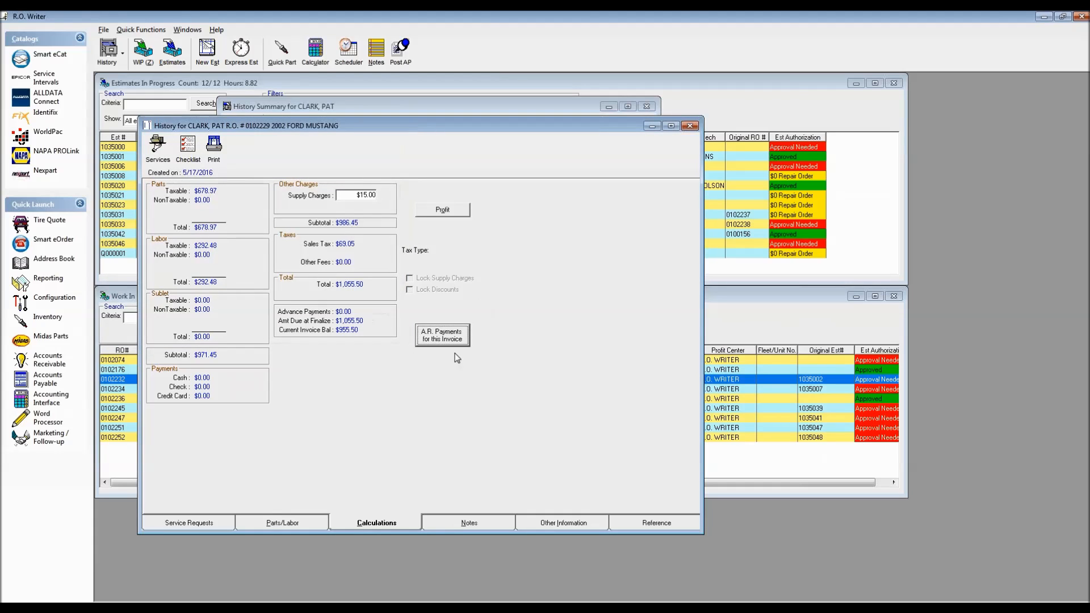
left_click(689, 125)
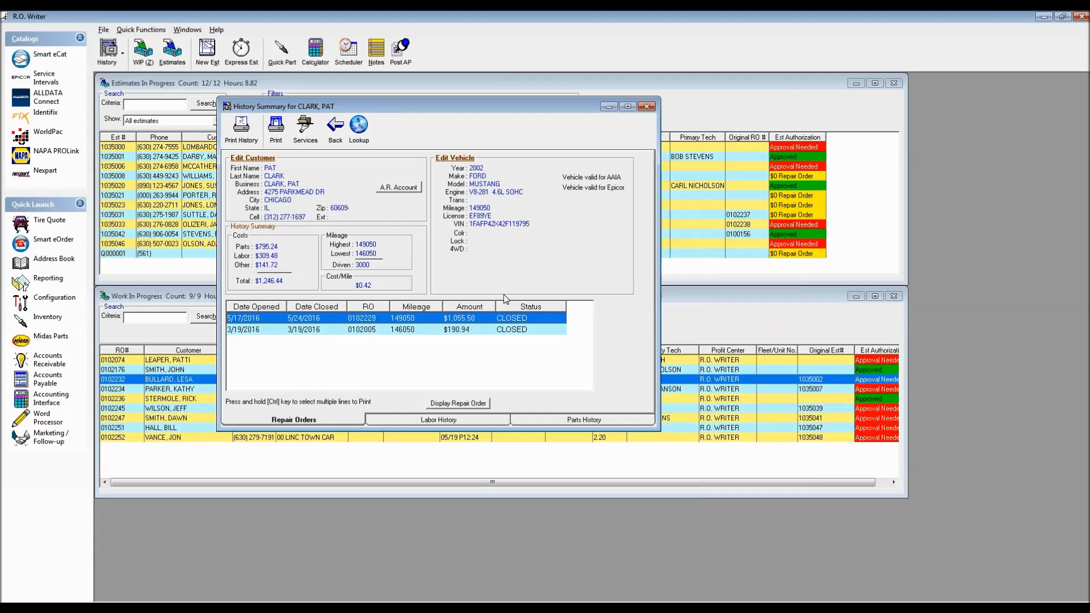
left_click(646, 107)
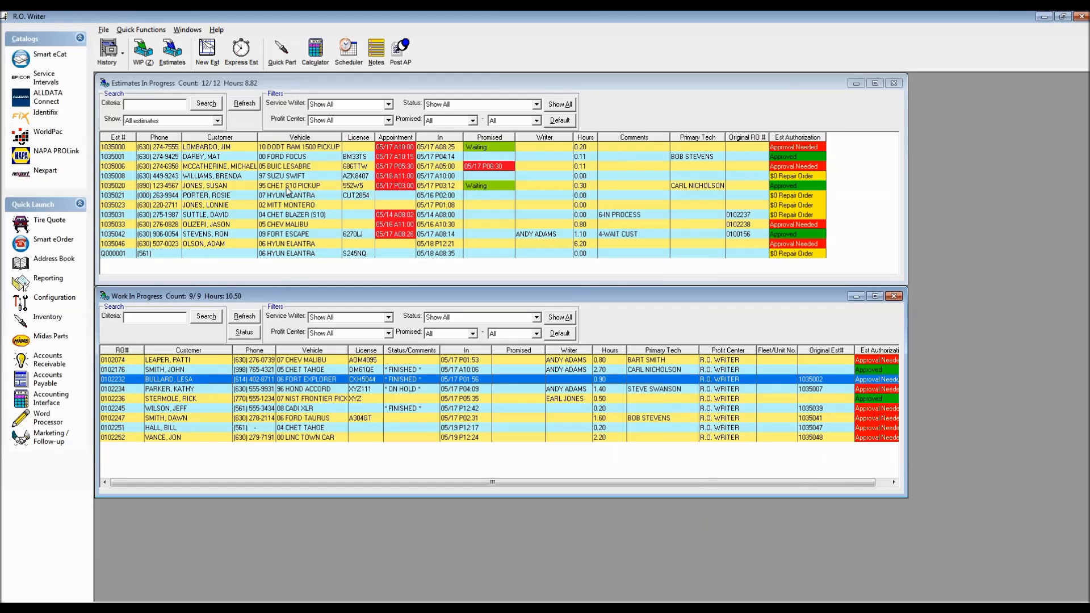
Step: Start a new estimate for the customer's 2002 Ford Mustang, accepting 149050 miles
left_click(207, 61)
type("CLARK")
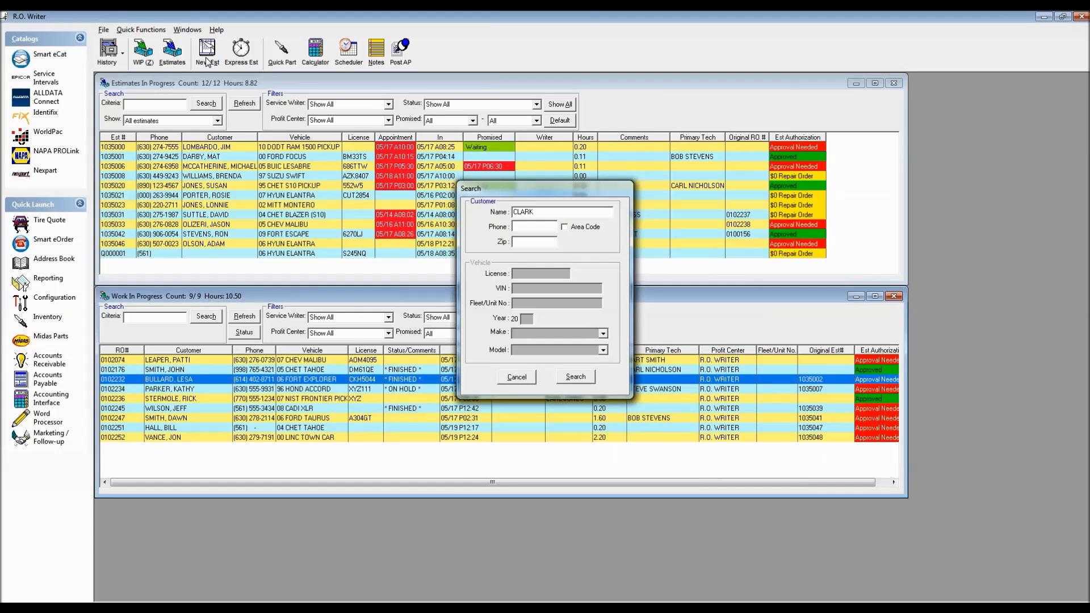
key("Return")
key("Down")
key("Down")
key("Down")
key("Return")
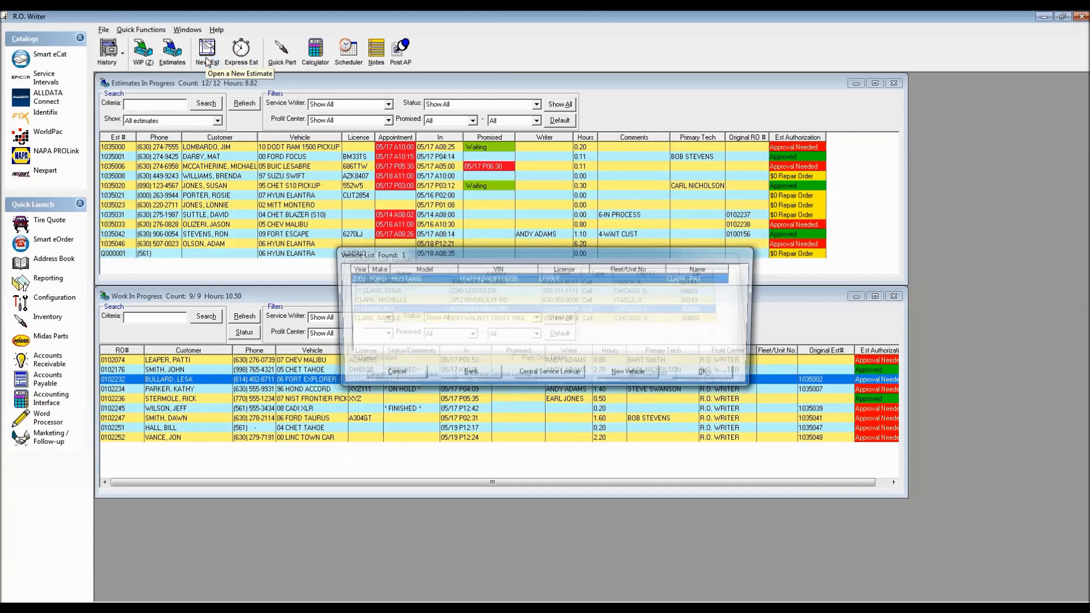
key("Return")
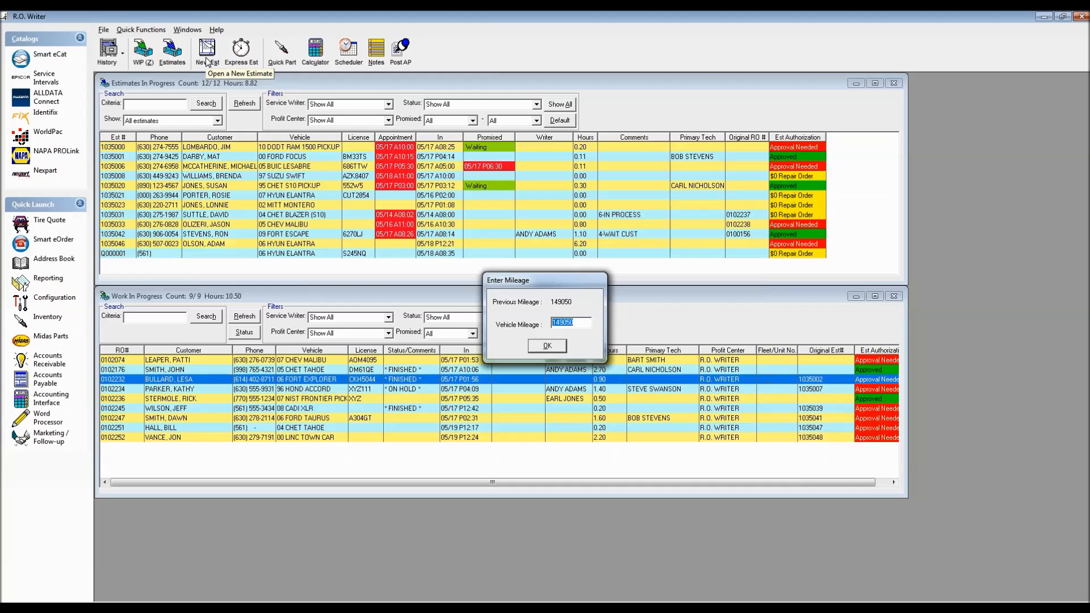
key("Return")
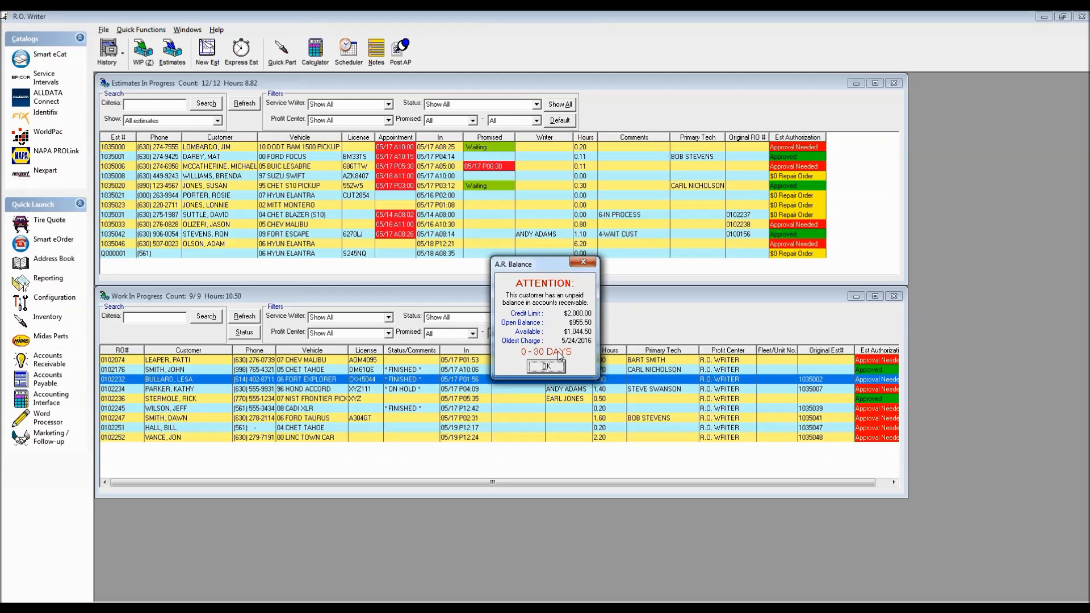
Step: Dismiss the balance and recommendation prompts, check the customer's A/R balance, then close the Mustang estimate
left_click(543, 368)
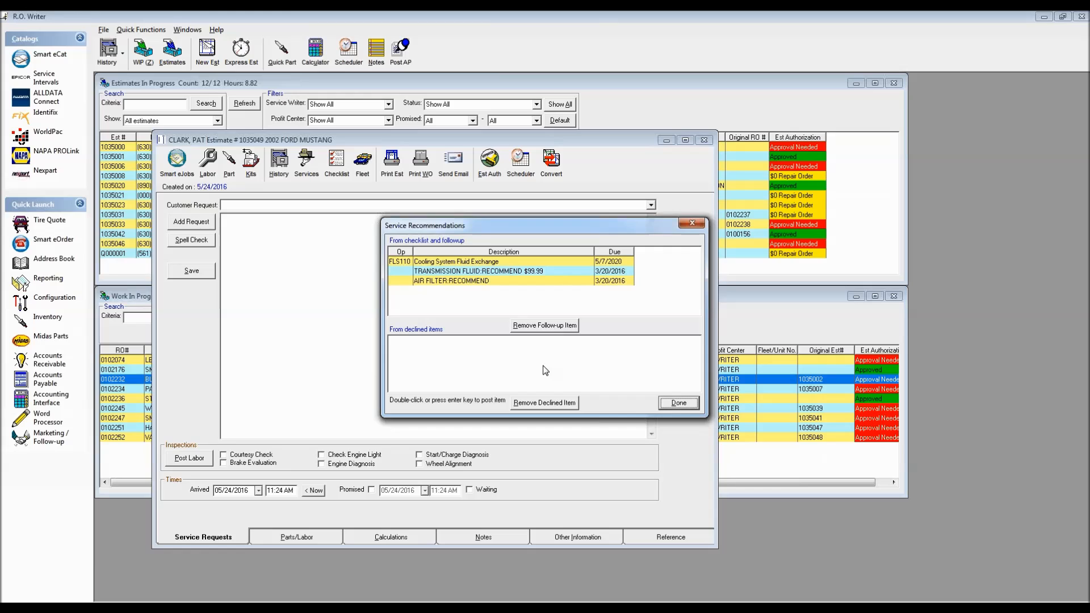
left_click(680, 403)
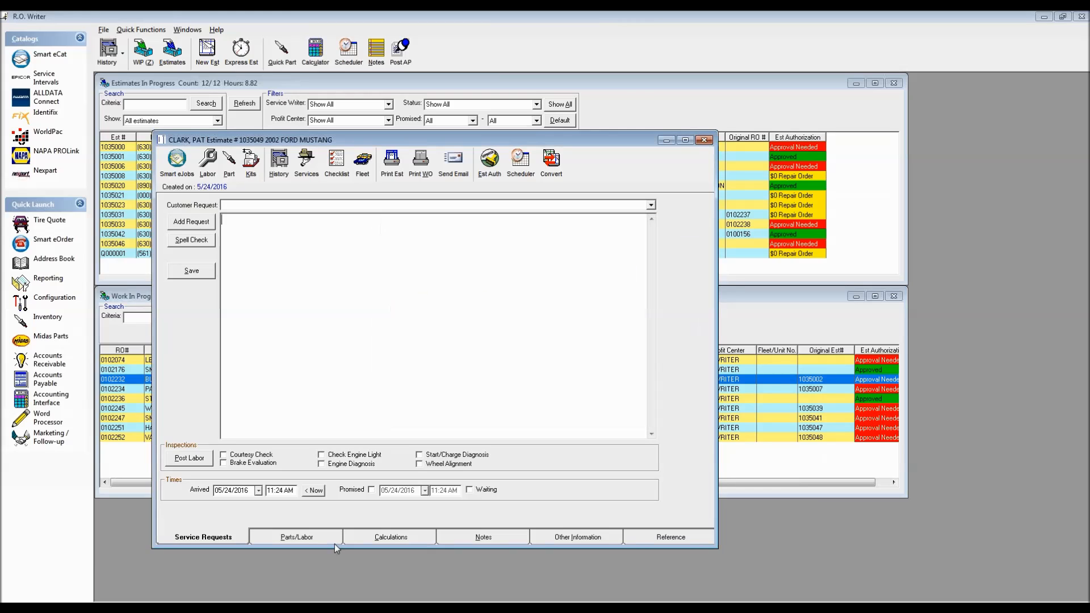
left_click(294, 537)
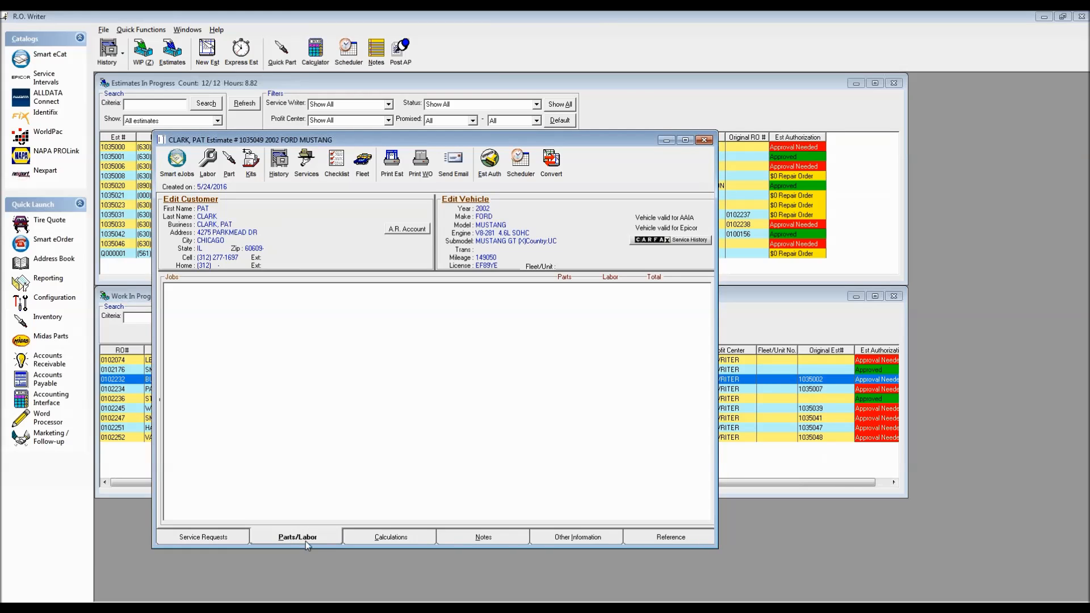
left_click(406, 232)
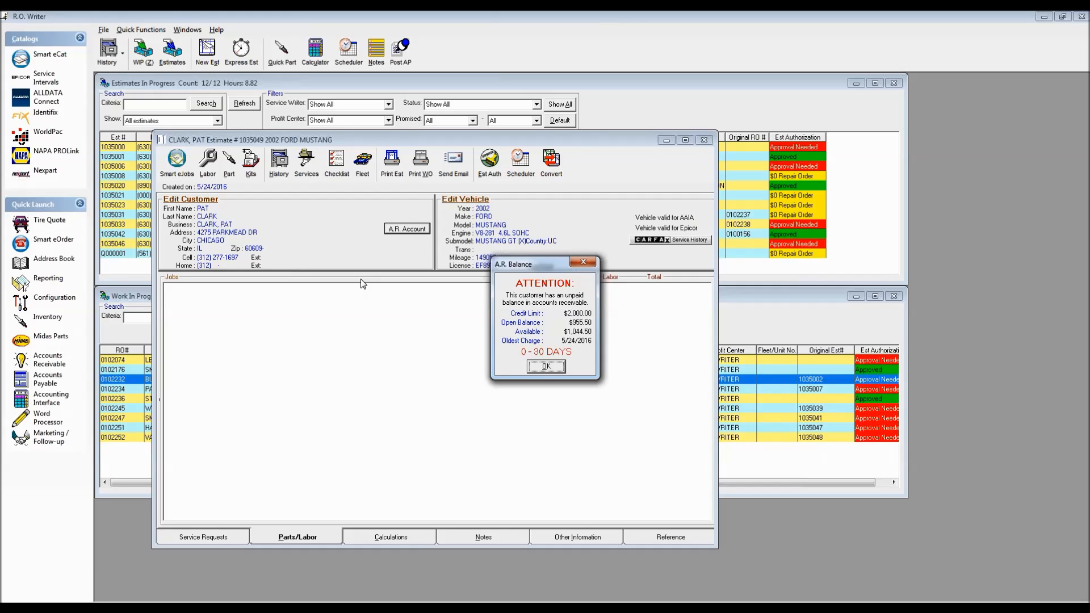
left_click(581, 262)
left_click(703, 142)
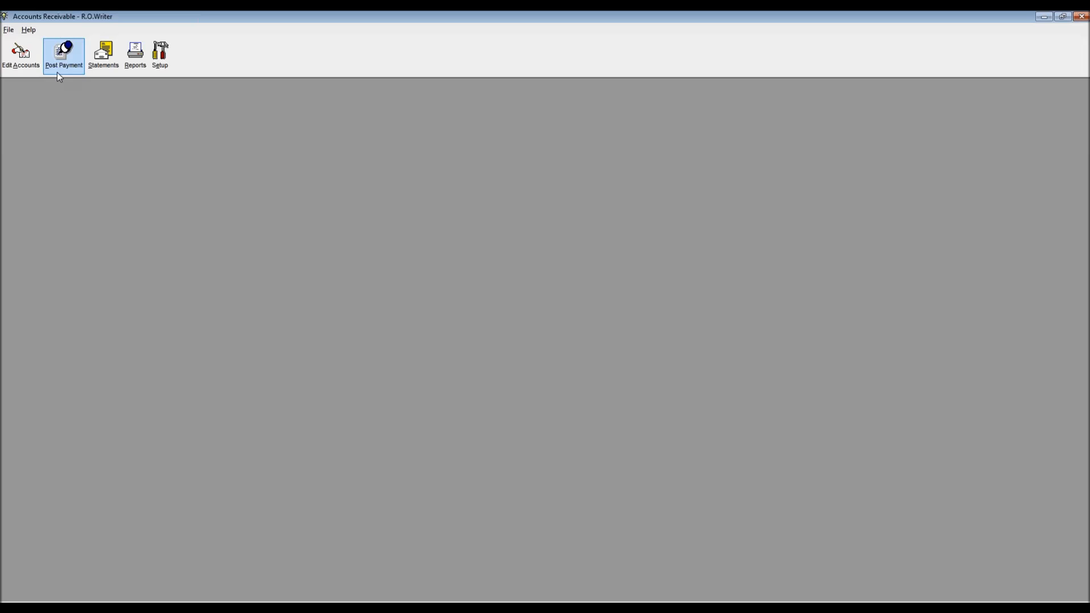
Step: Find and open the ARI A/R account, then open its $342.90 charge 102439 for editing
left_click(22, 59)
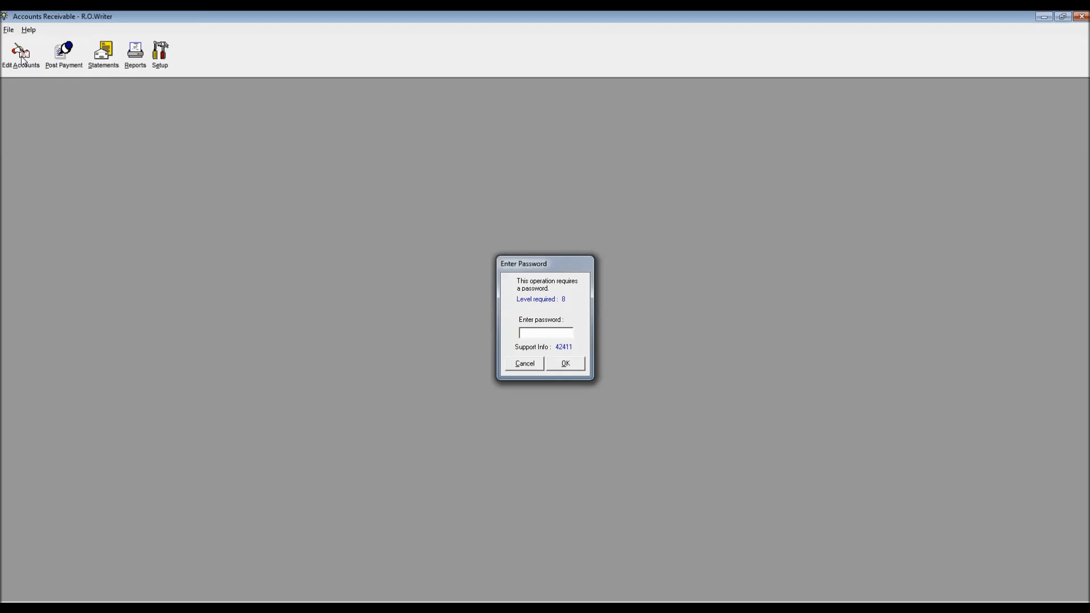
key("Return")
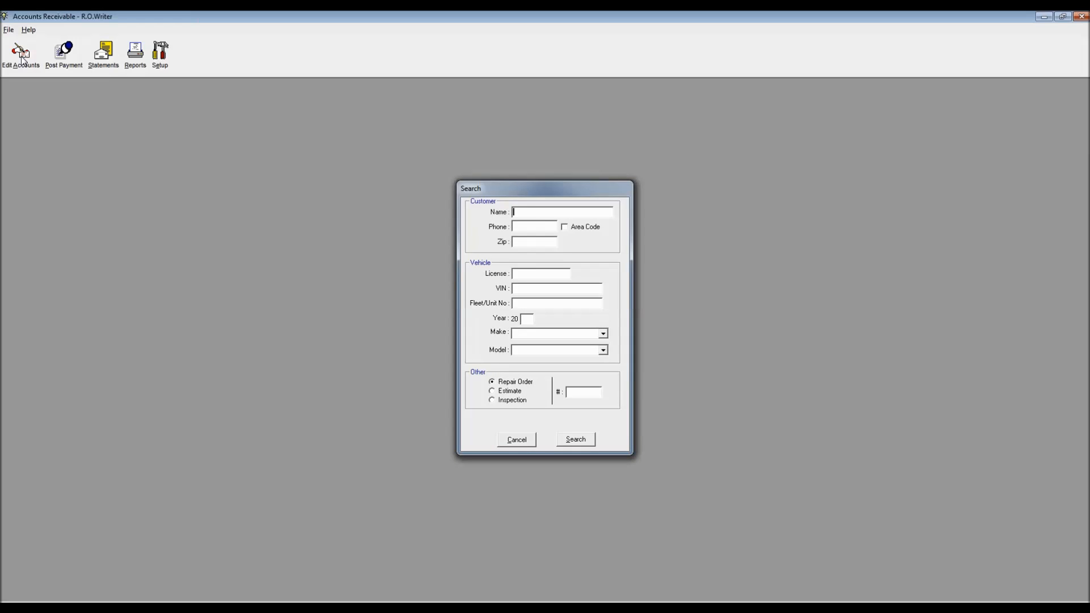
type("AR")
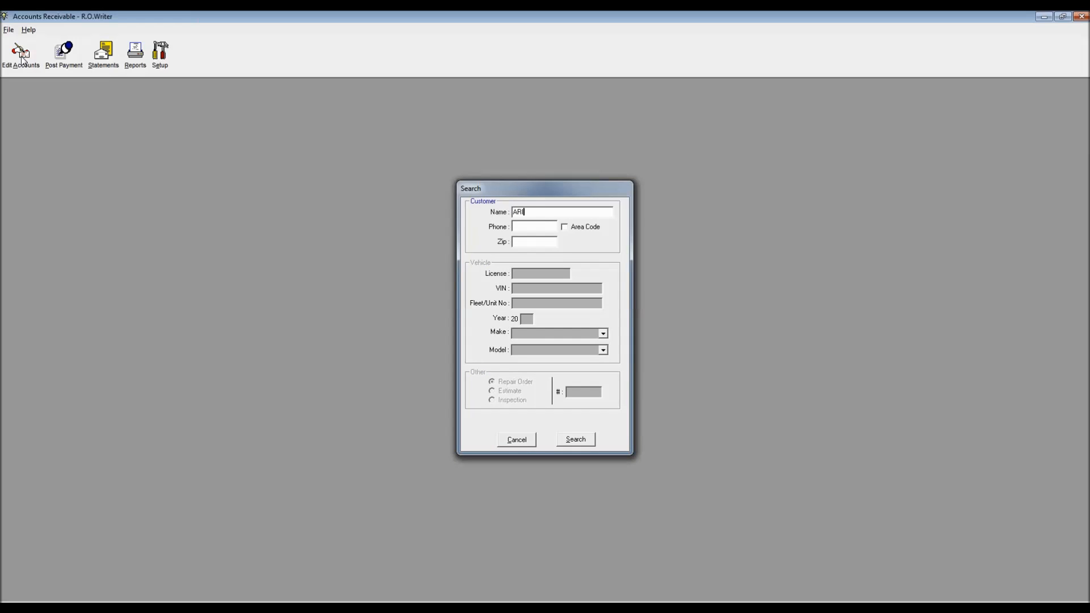
type("I")
key("Return")
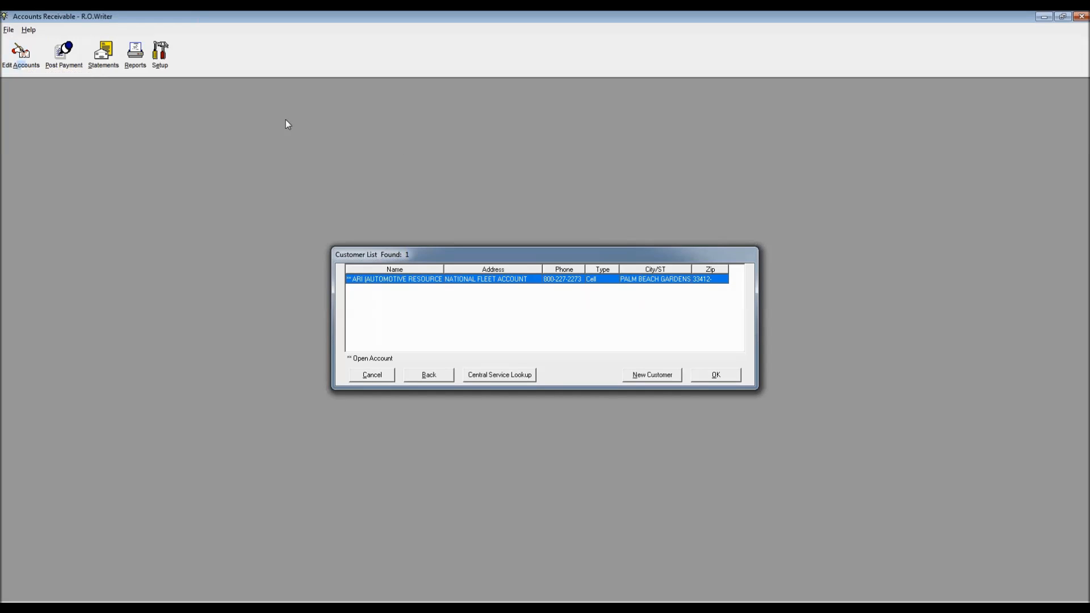
left_click(715, 375)
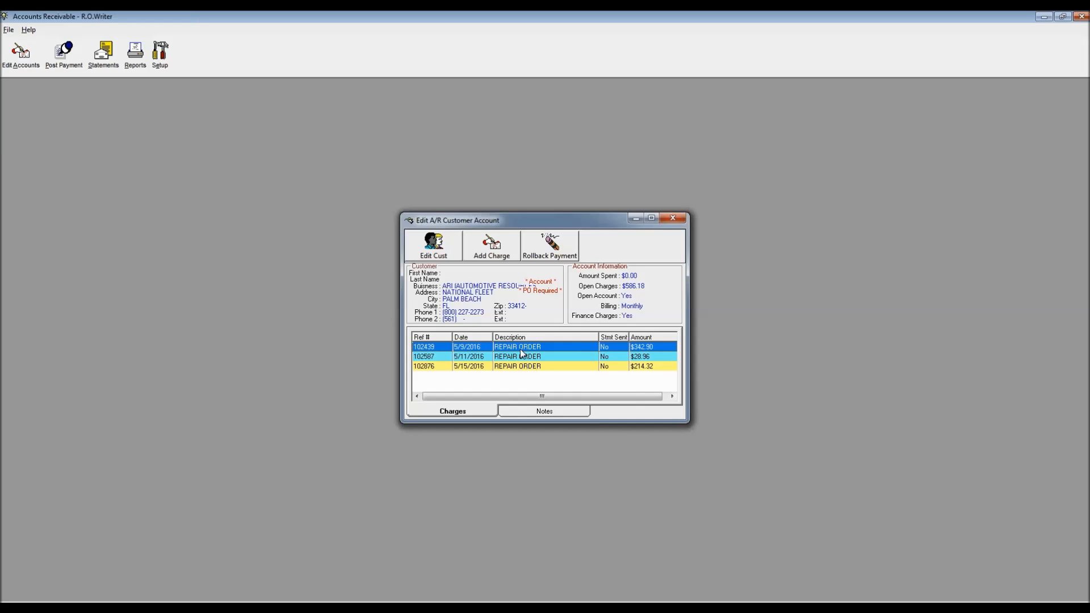
double_click(520, 348)
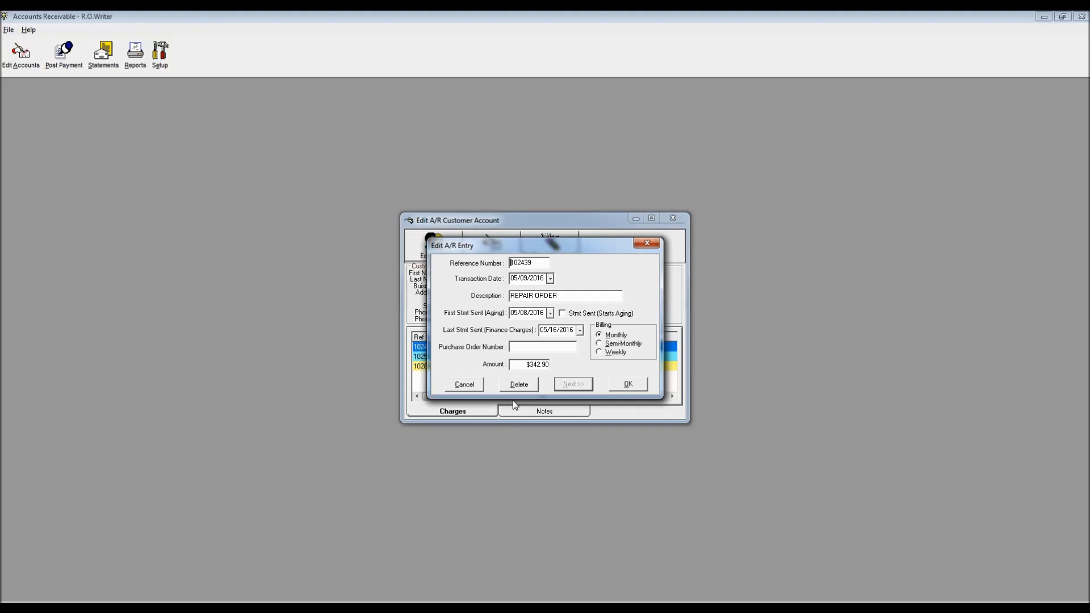
Step: Delete the $28.96 charge 102587 from ARI, leaving $557.22 open, and close the account
left_click_drag(526, 365, 577, 359)
left_click(627, 385)
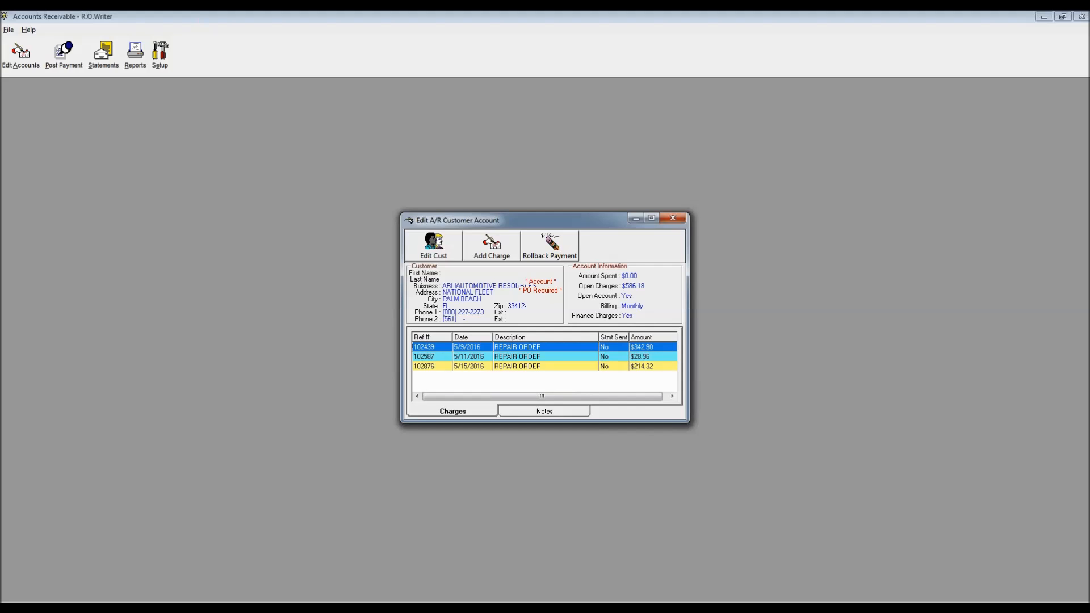
double_click(527, 357)
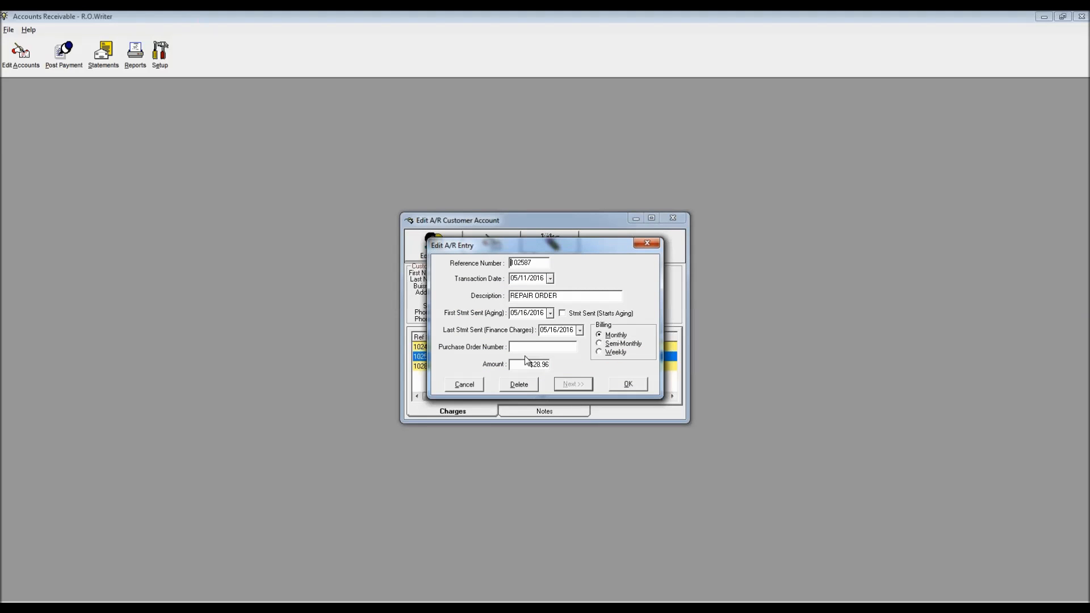
left_click(520, 386)
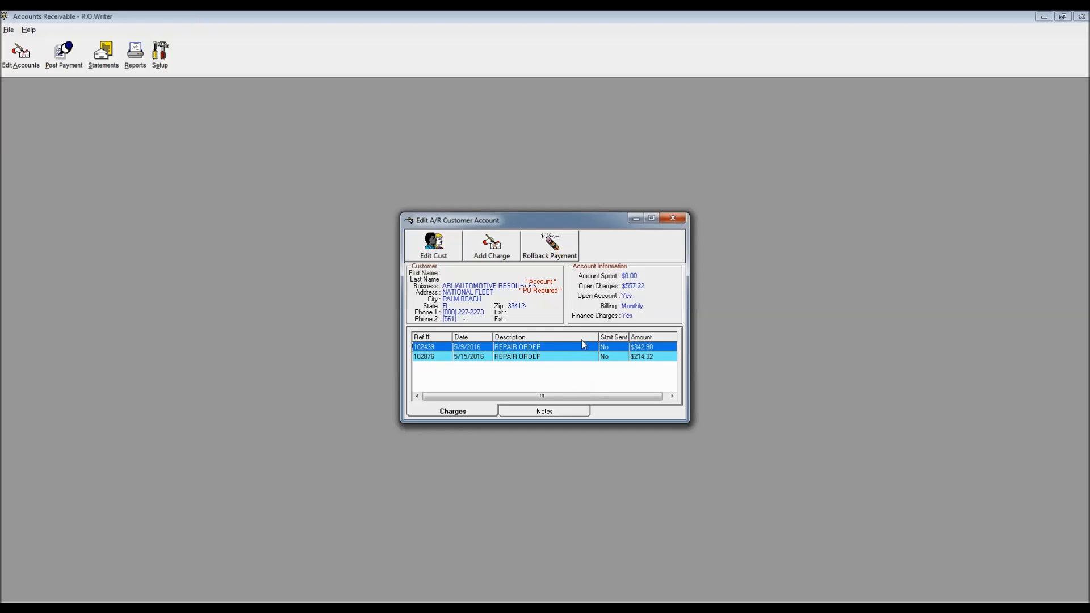
left_click(673, 218)
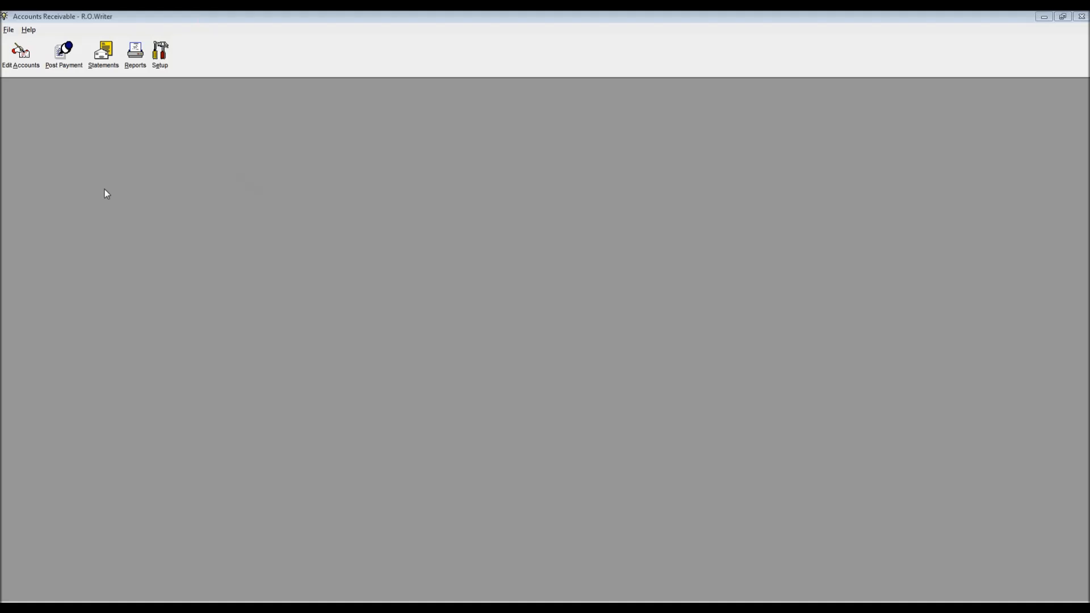
Step: Search Edit Accounts by the customer's name and open the matching customer's A/R account
left_click(20, 54)
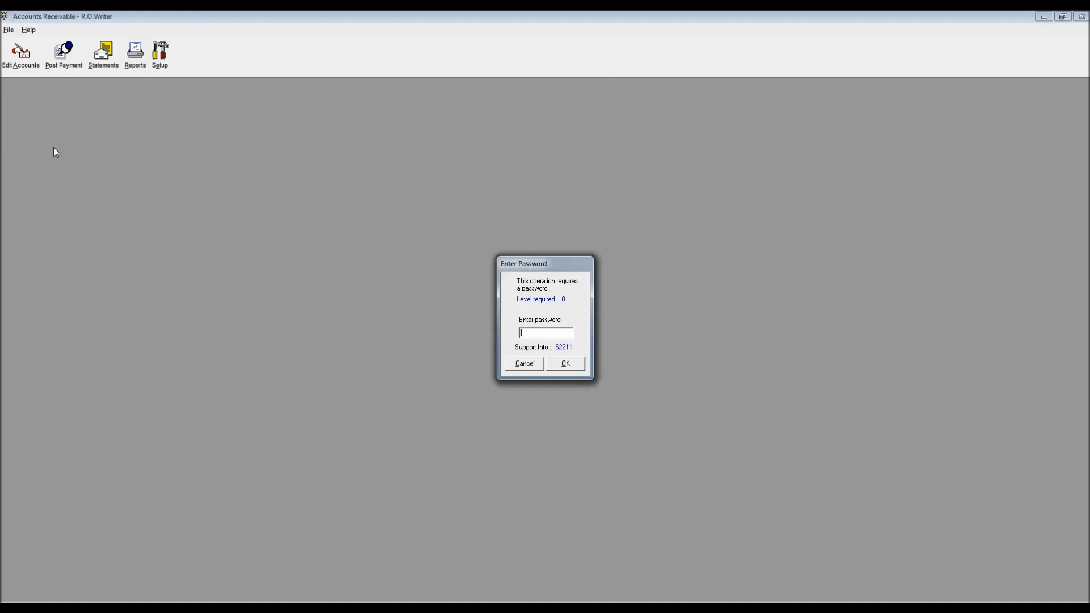
key("Return")
type("CLARK")
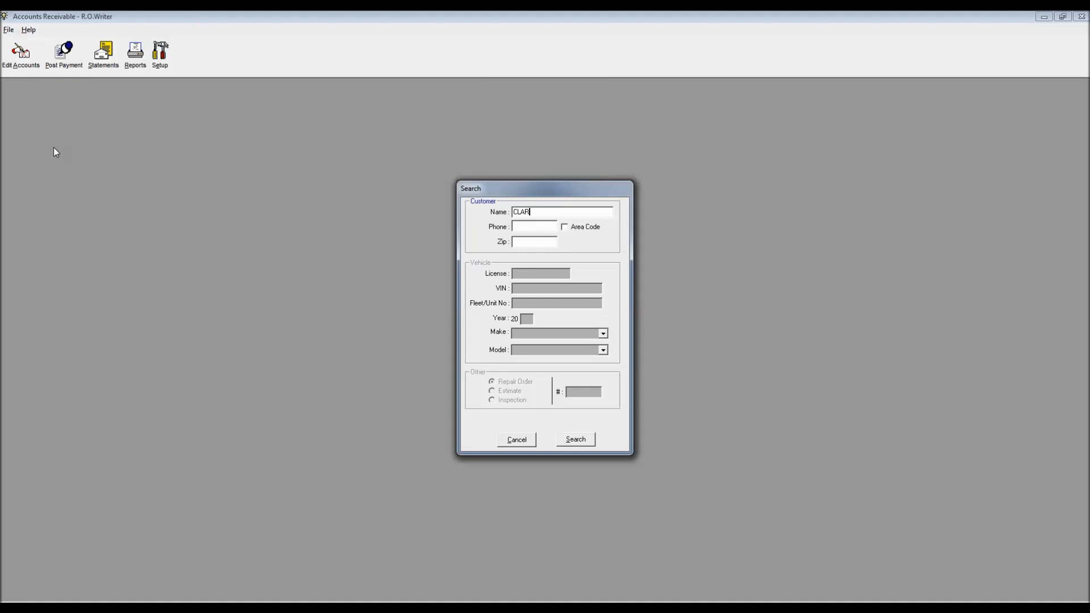
key("Return")
key("Down")
key("Down")
key("Return")
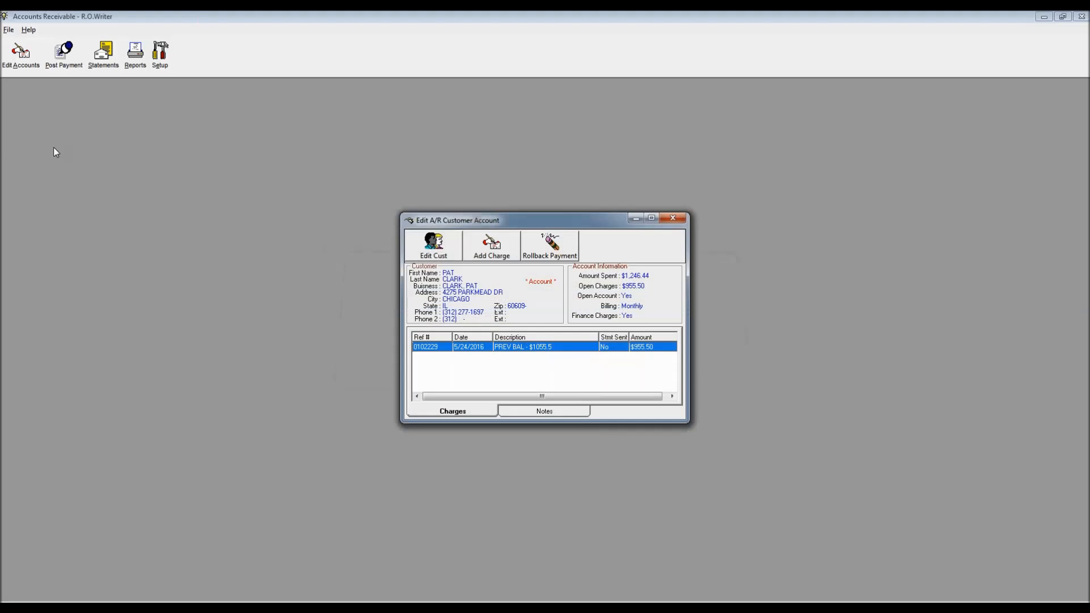
Step: Review the customer's Other Info billing settings without changes, then bring up payment rollback
left_click(431, 250)
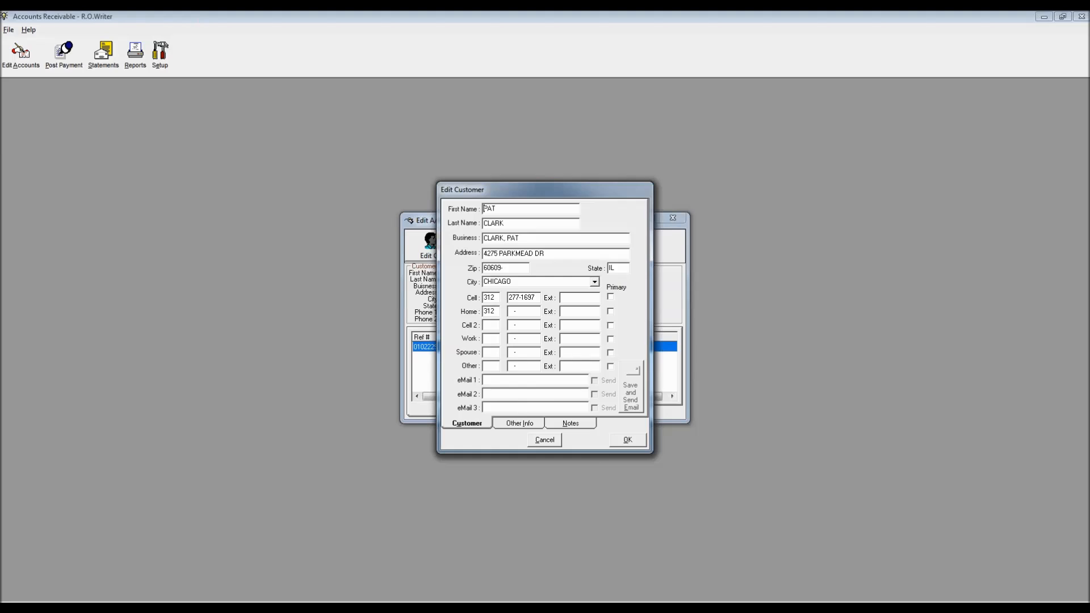
left_click(523, 425)
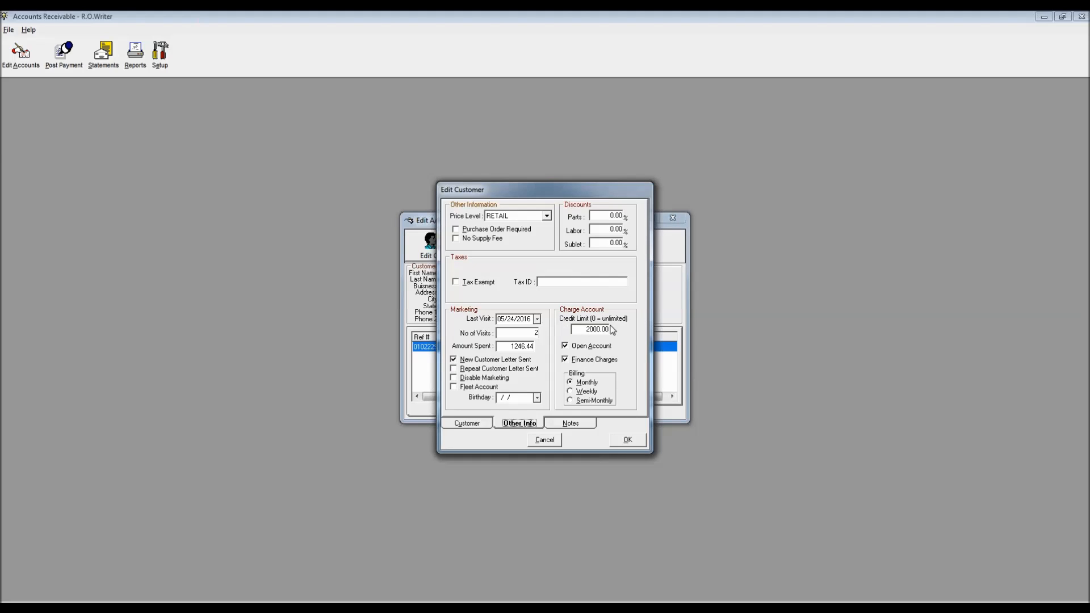
left_click(545, 440)
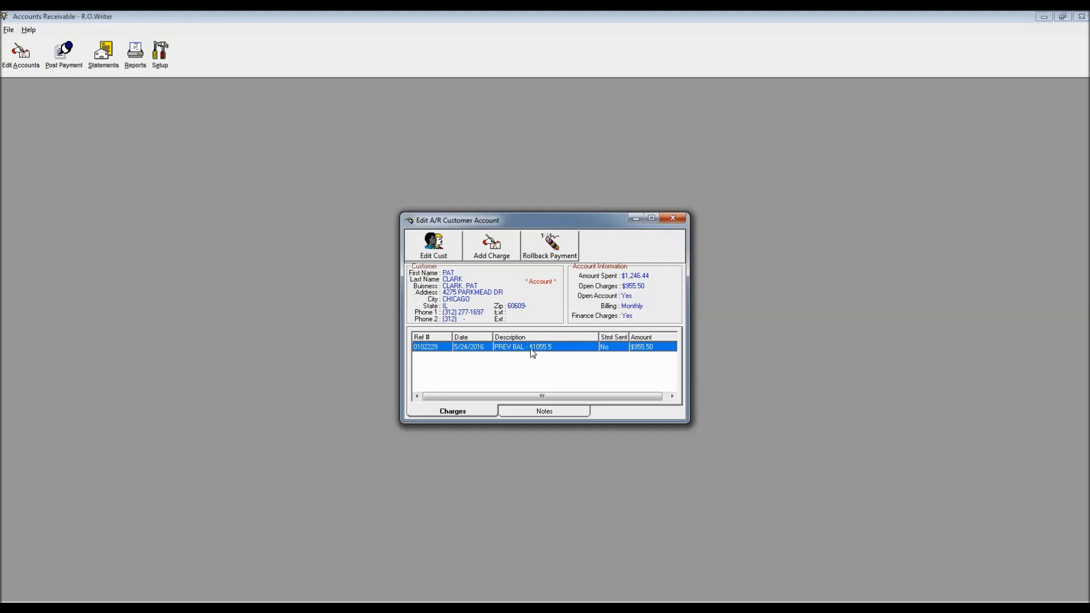
left_click(551, 245)
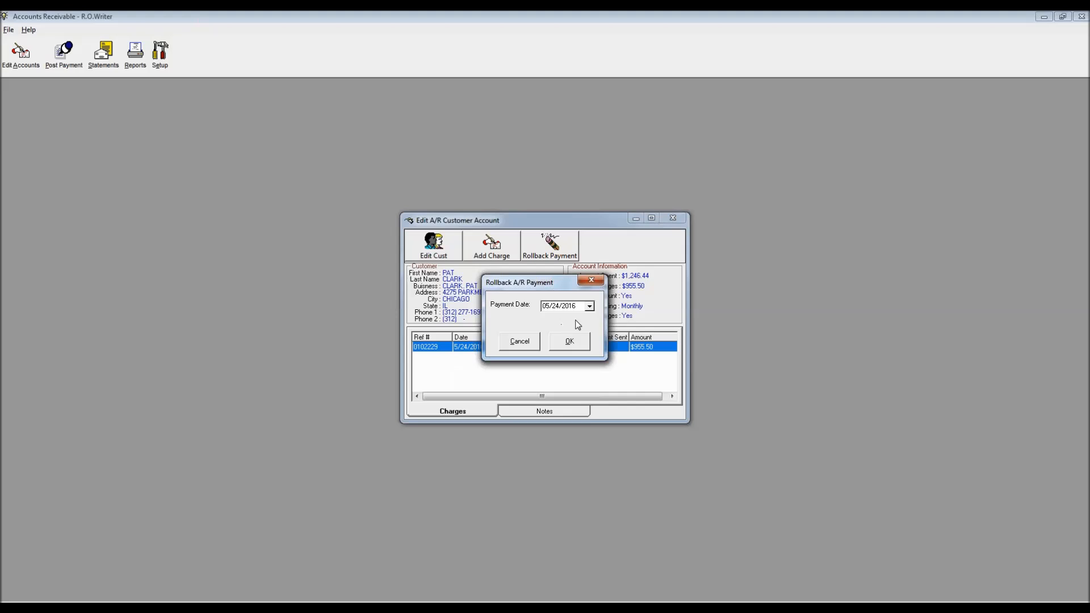
Step: Roll back the 05/24/2016 payment, reopening the $100.00 repair order for $1,055.50 open
left_click(569, 342)
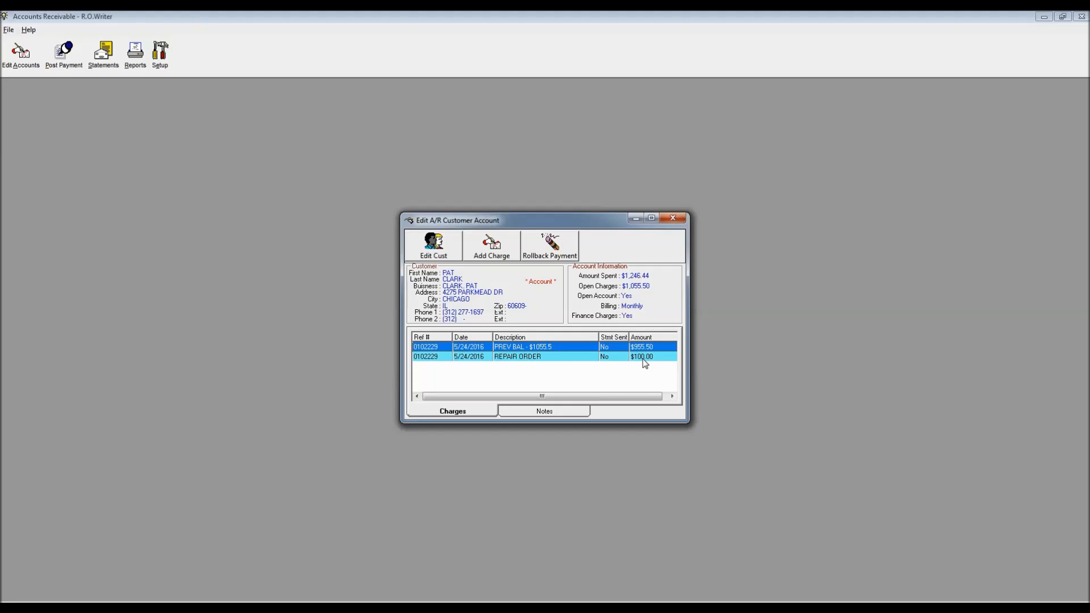
left_click(491, 244)
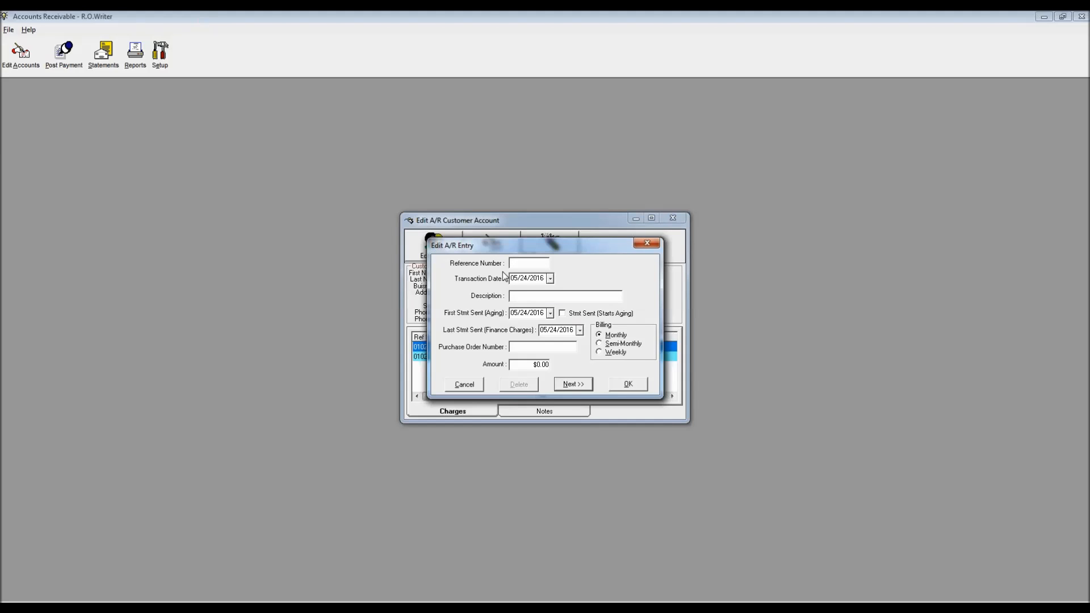
Step: Add a $25.00 NSF FEE charge with reference 0102229, bringing open charges to $1,080.50
left_click_drag(557, 246, 264, 226)
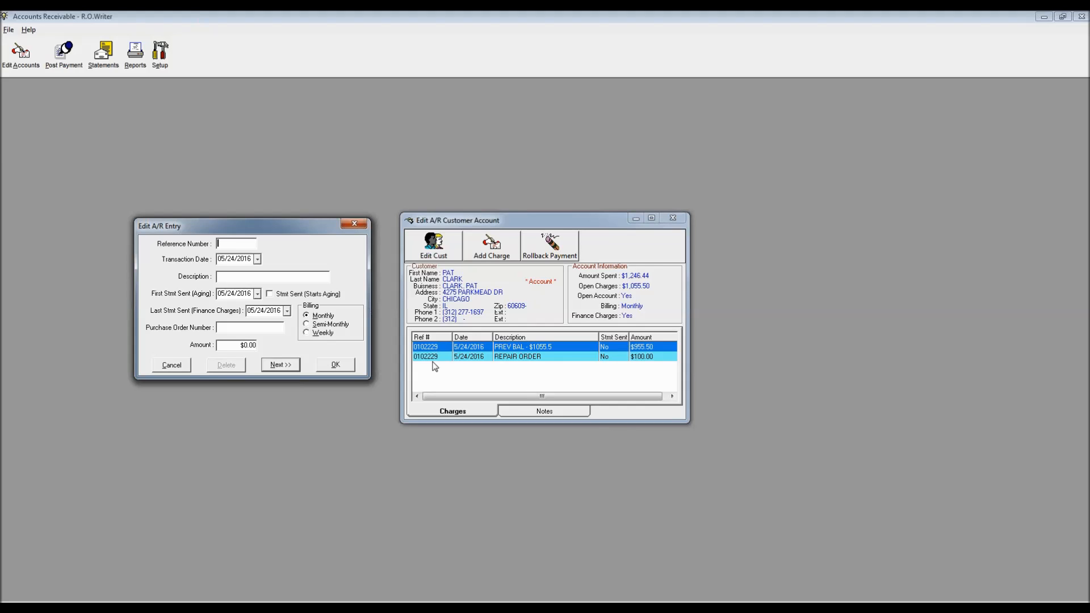
type("0102229")
left_click(231, 278)
type("NSF FEE")
left_click(244, 345)
type("25")
left_click(335, 366)
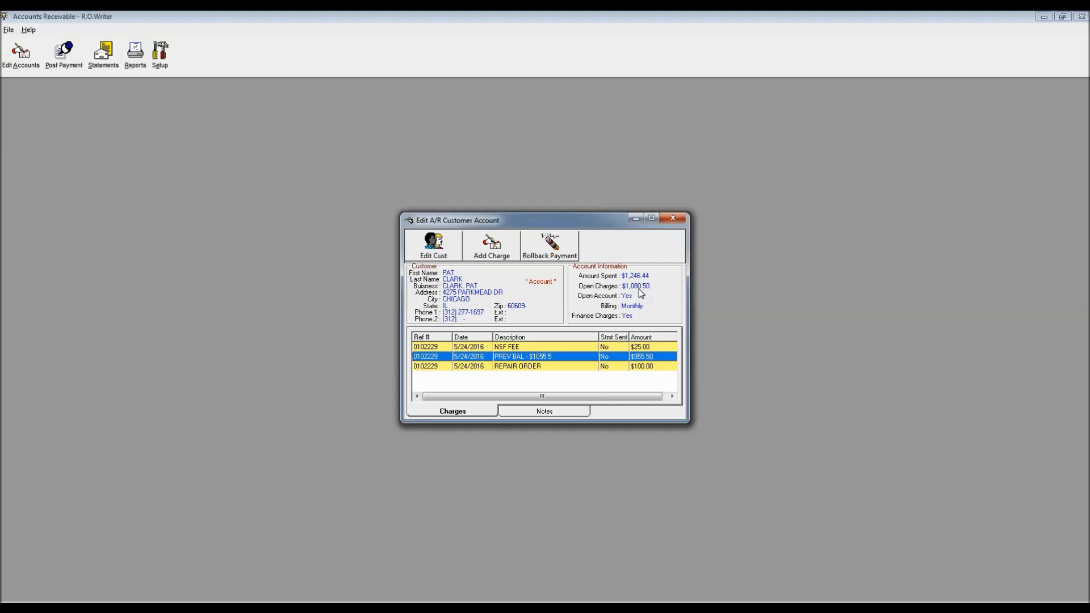
Step: Close the customer's account and open the monthly Print Statements options with the password
left_click(673, 218)
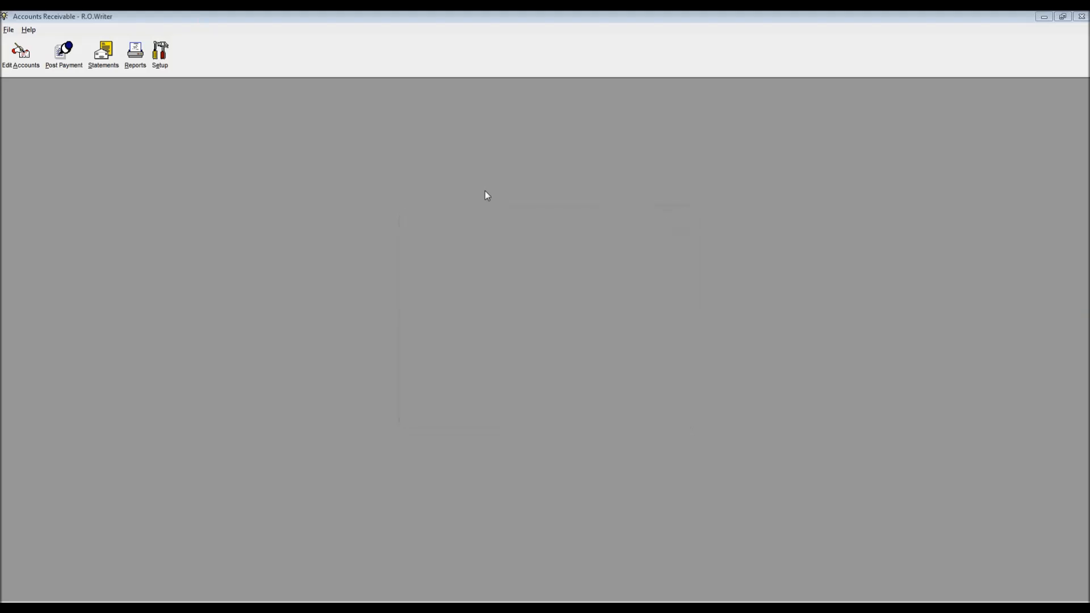
left_click(103, 64)
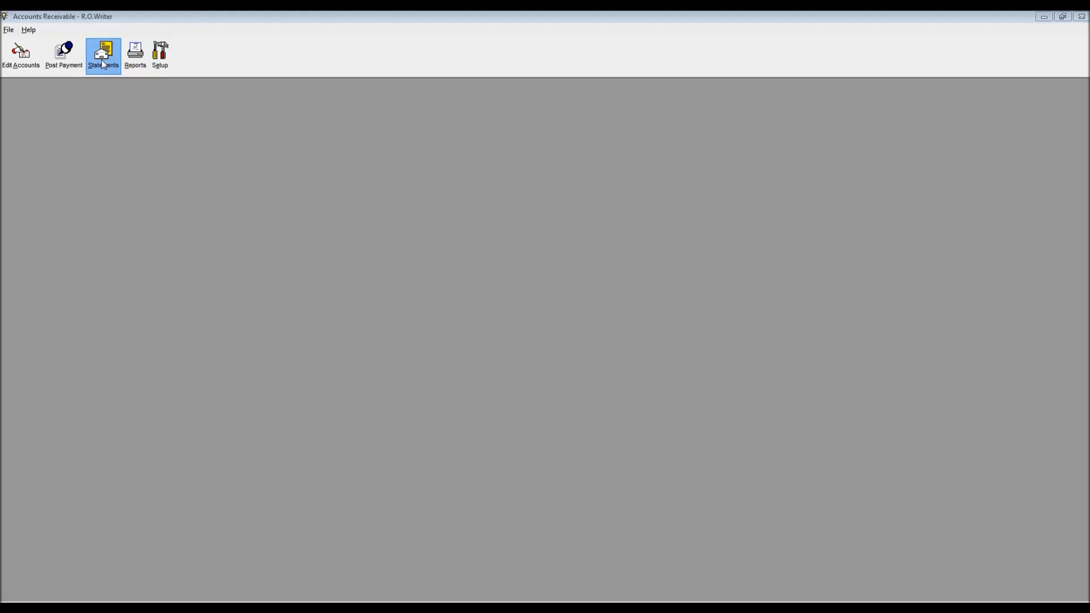
key("Return")
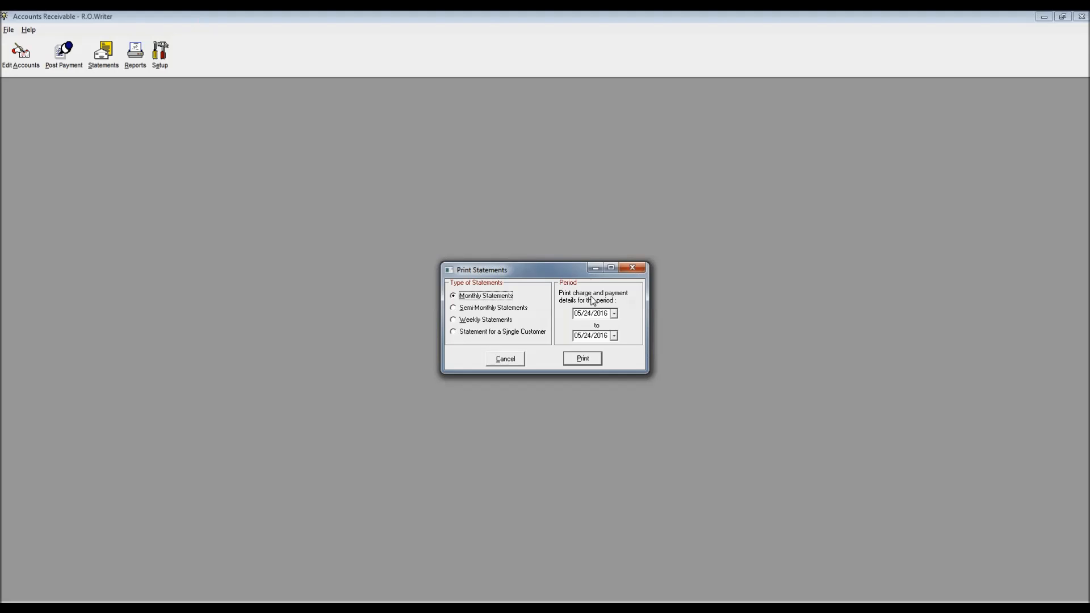
Step: Set the statement period to 04/25/2016–05/24/2016 and list the customers due statements
left_click(614, 314)
left_click(579, 327)
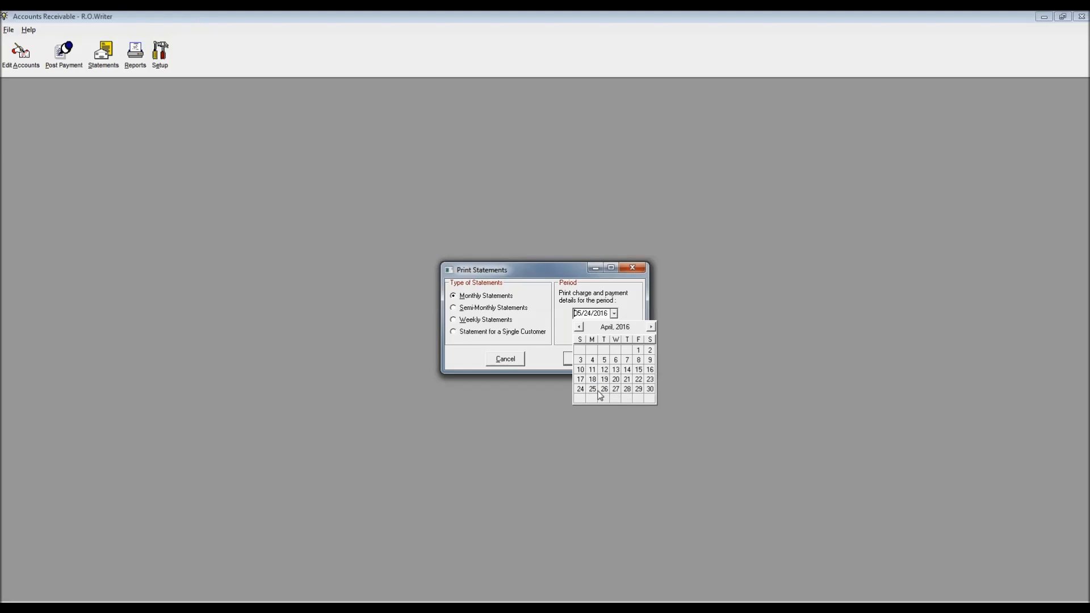
left_click(594, 390)
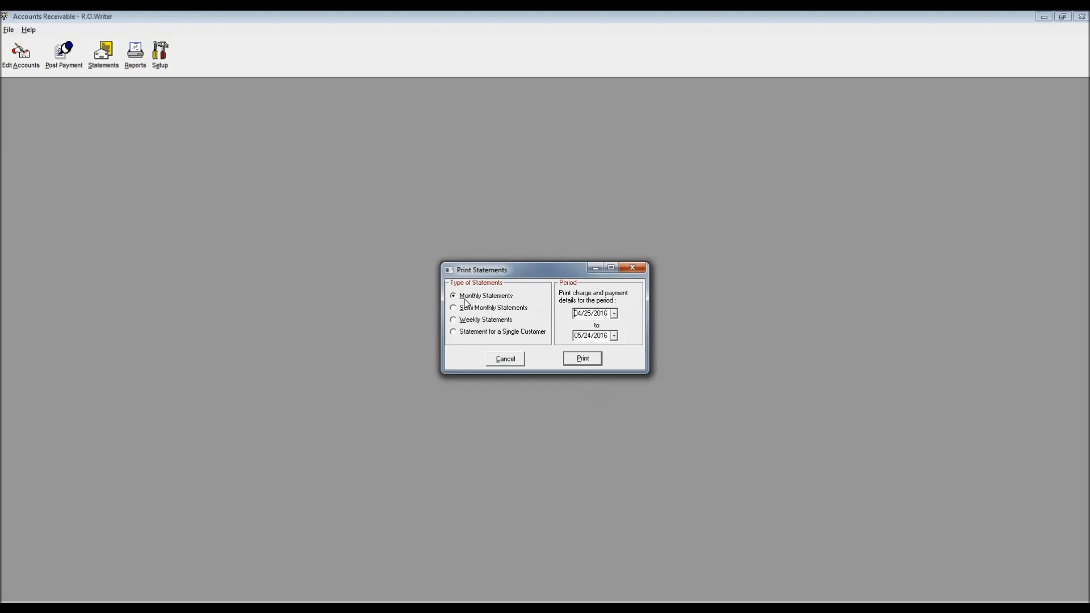
left_click(569, 360)
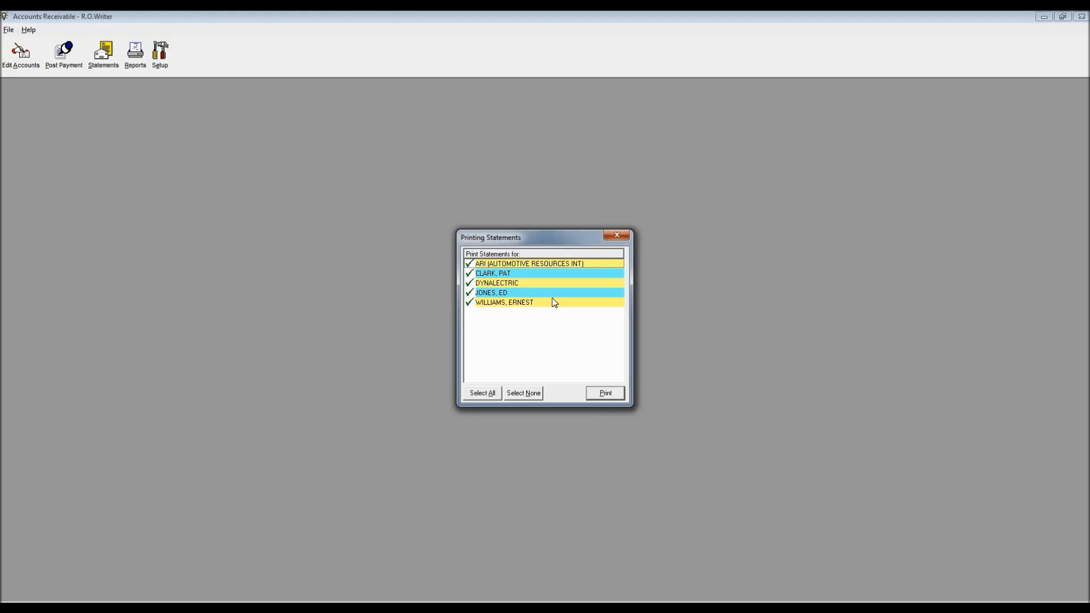
Step: Uncheck ARI and print the remaining customers' statements to the Screen preview
left_click(470, 265)
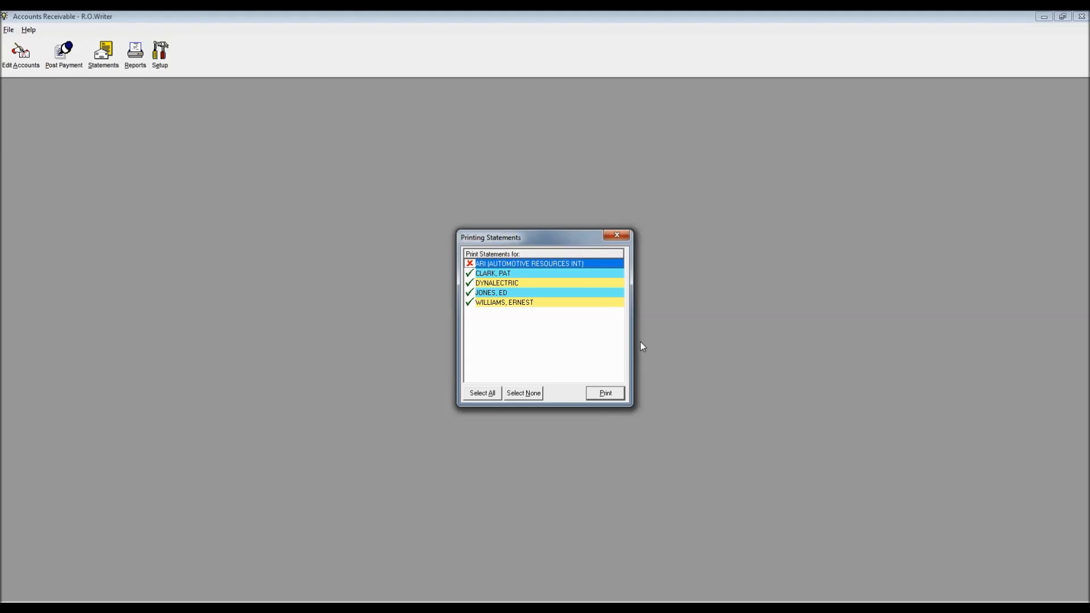
left_click(605, 393)
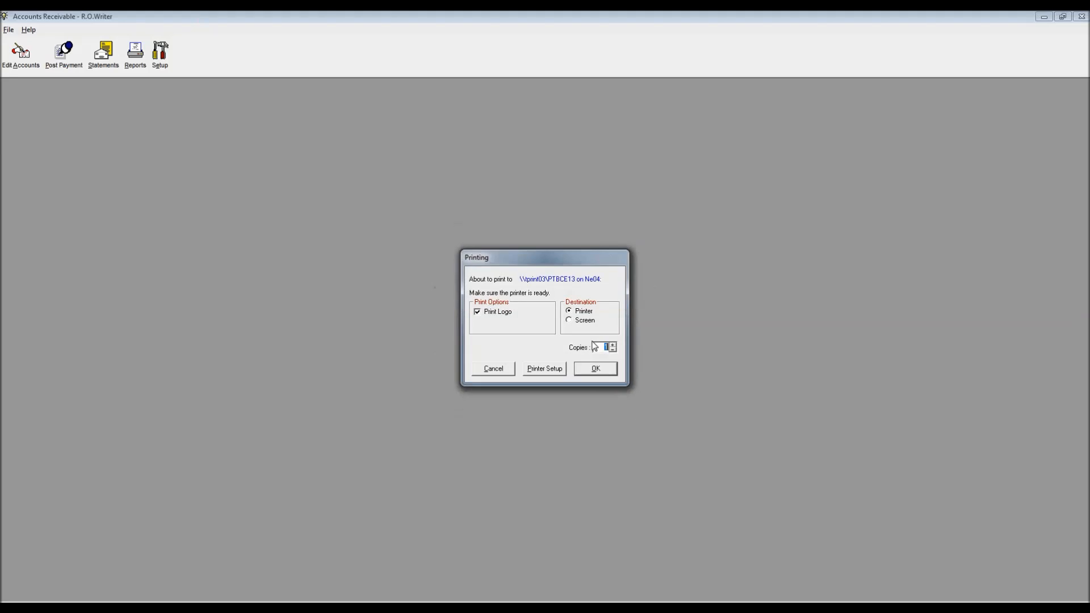
left_click(570, 321)
left_click(596, 369)
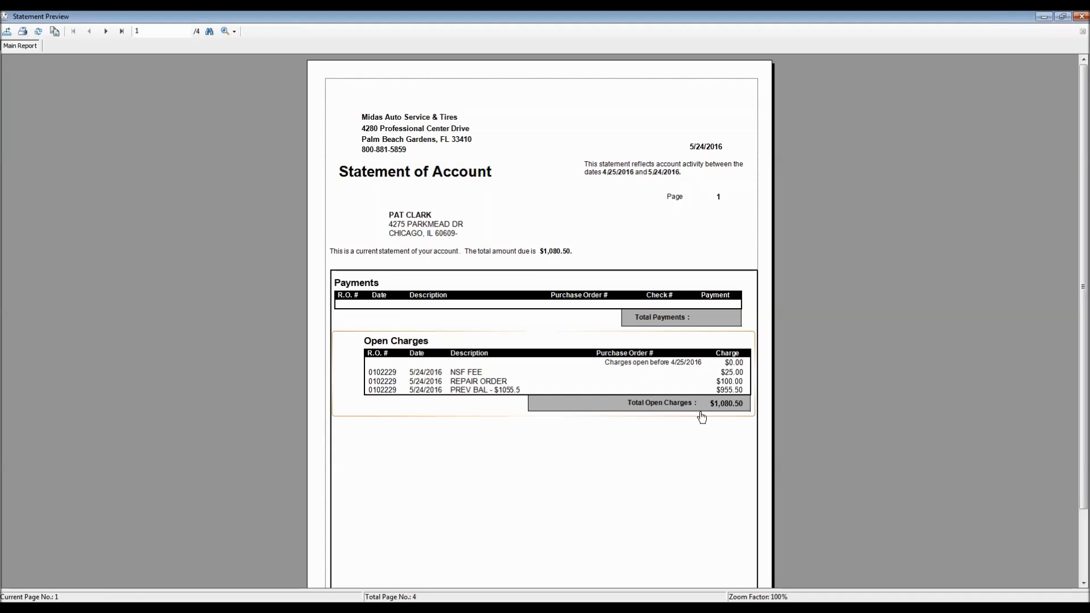
Step: Advance the preview to page 2, Dynalectric's $85.26 statement aged 30–60 days
scroll(714, 429, "down", 3)
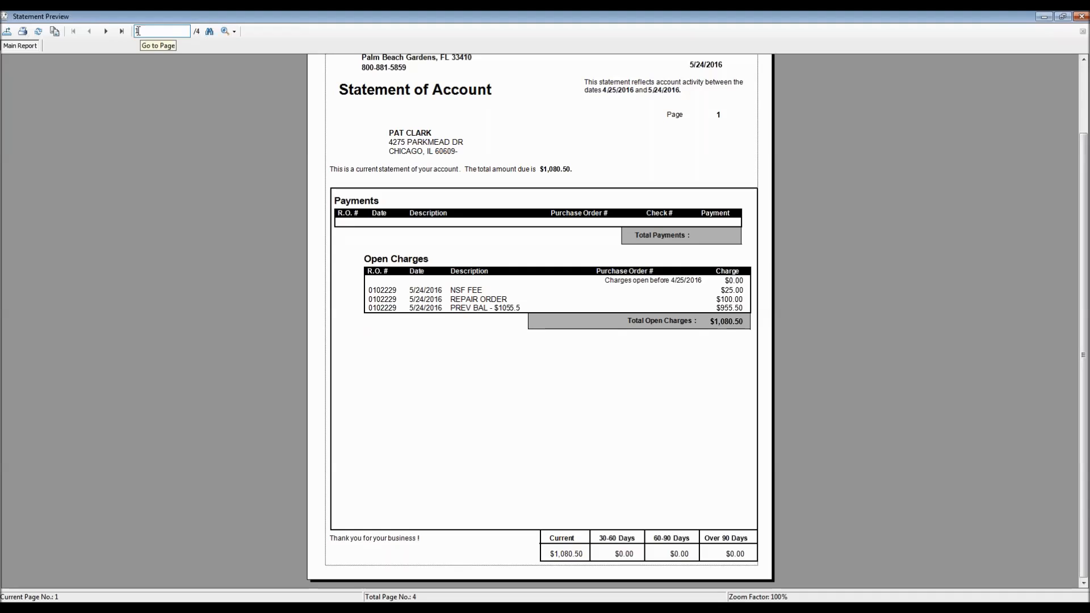
left_click(106, 32)
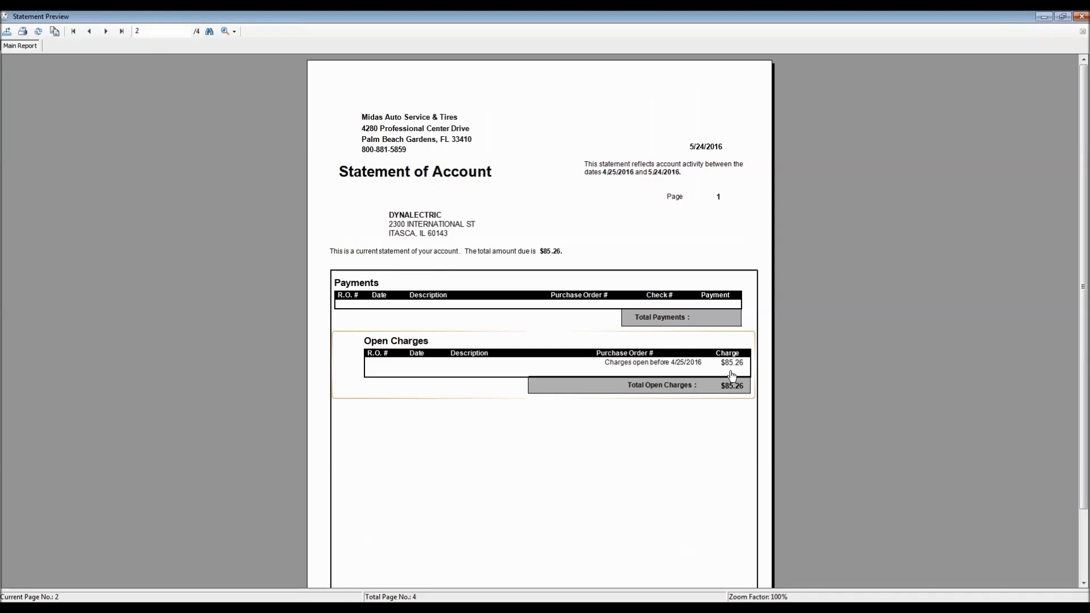
scroll(727, 386, "down", 3)
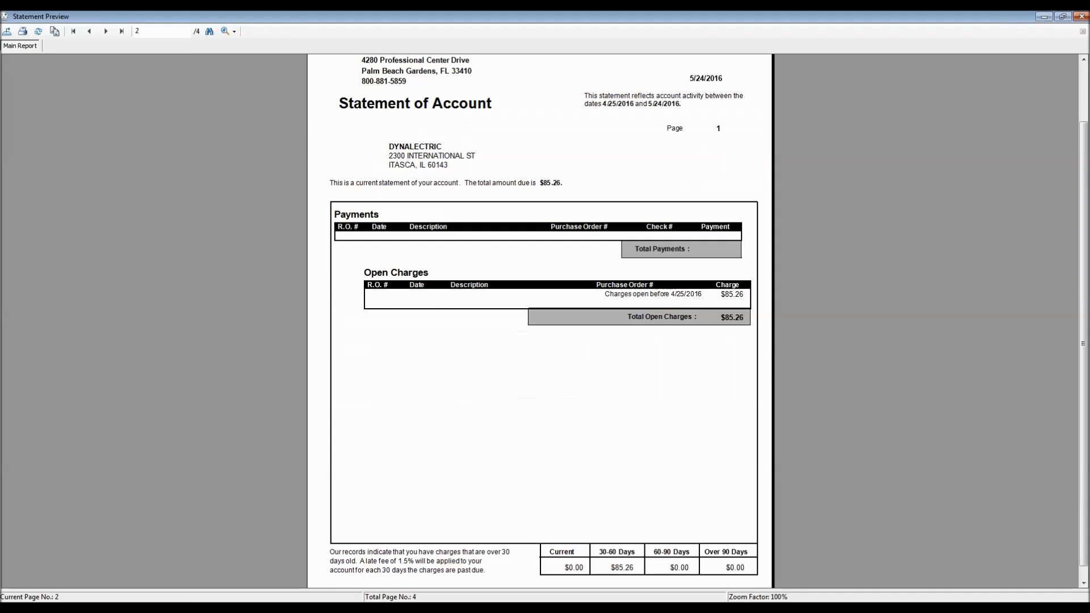
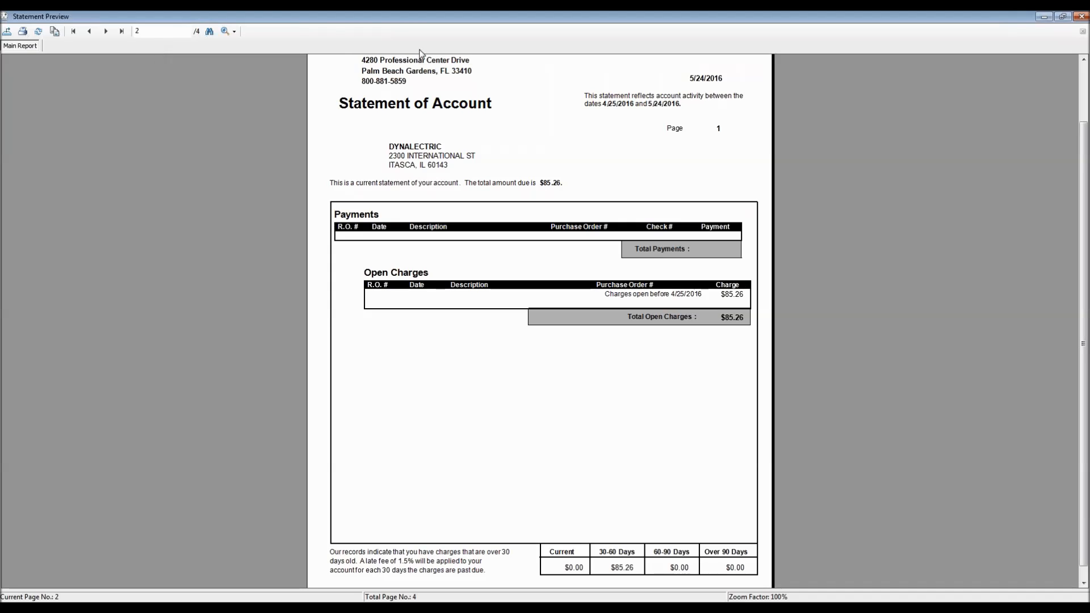
Step: Close the Statement Preview window from its system menu
left_click(5, 16)
left_click(18, 98)
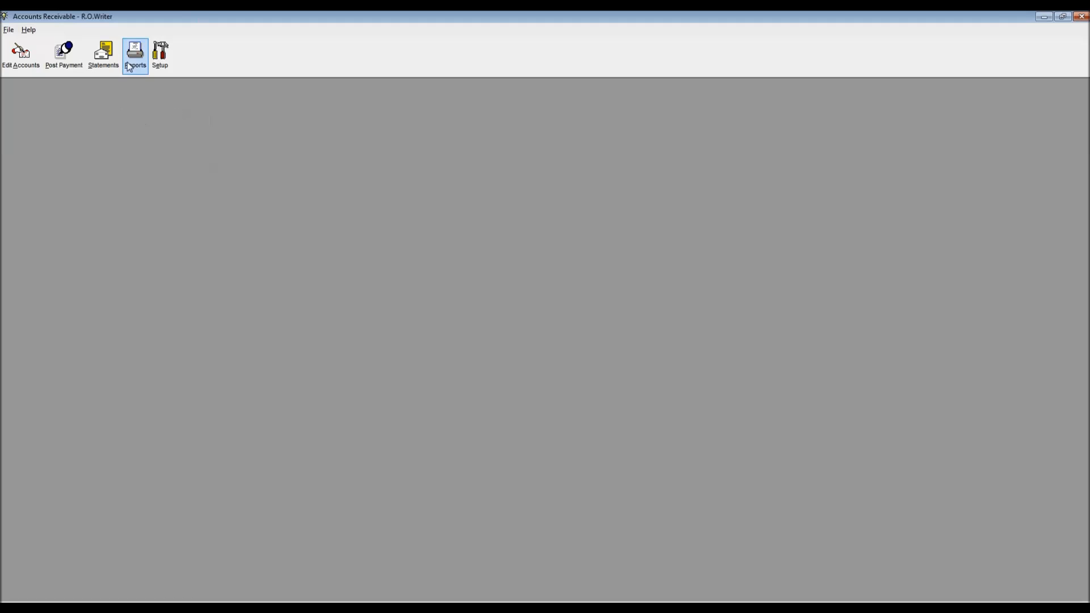
Step: Start a statement run with start date 04/25/2016 and list the customers
left_click(103, 52)
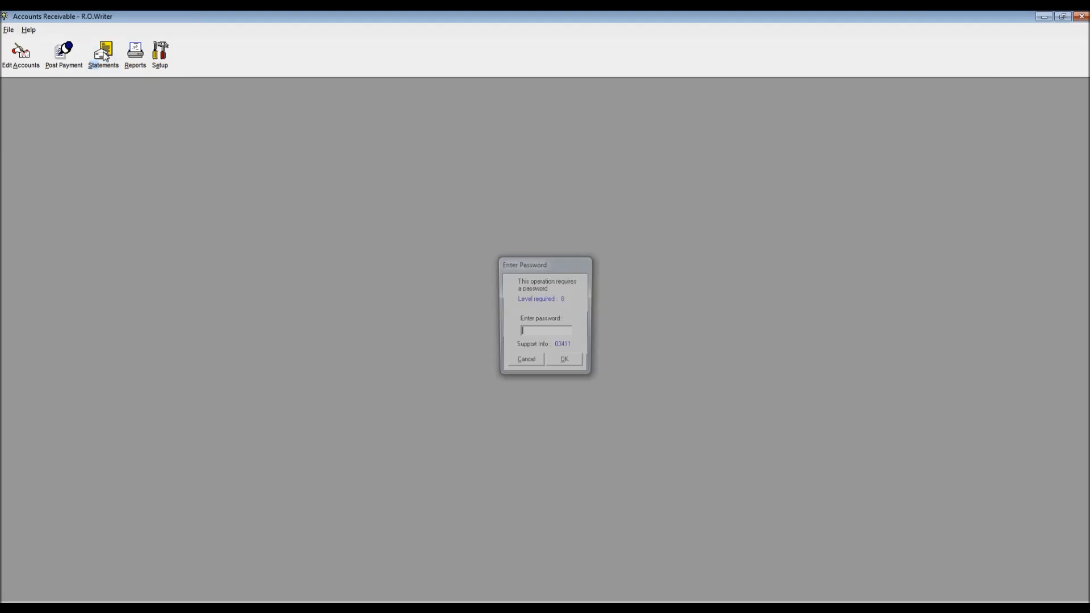
key("Return")
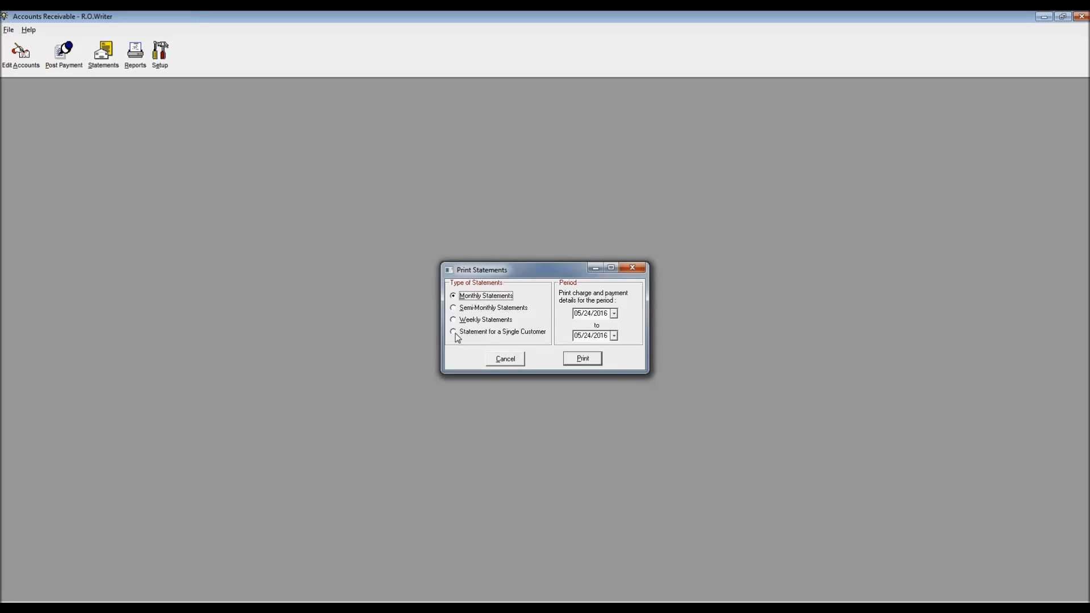
left_click(614, 314)
left_click(579, 327)
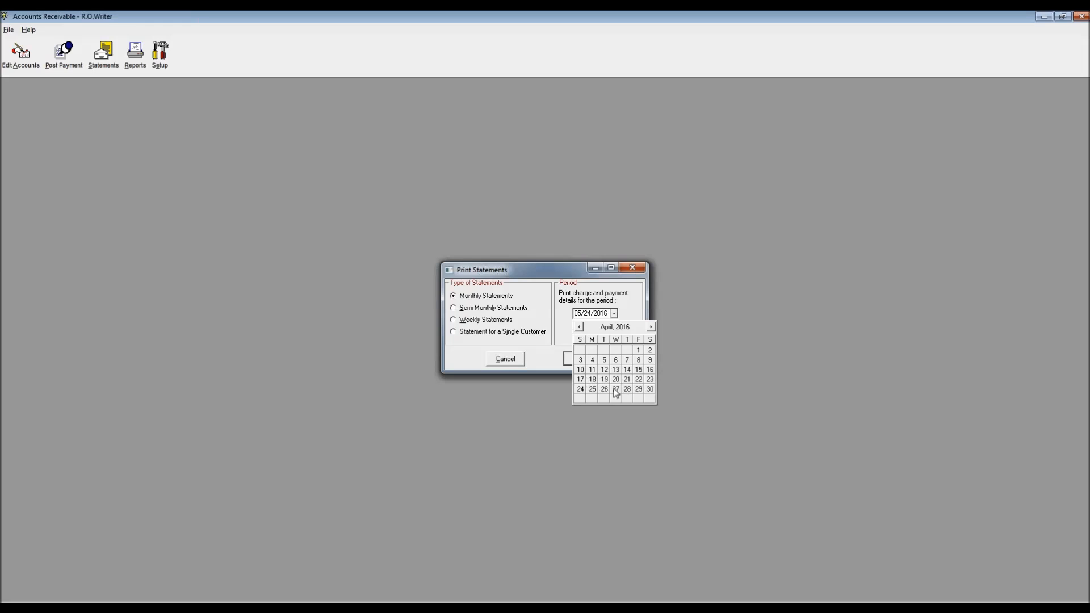
left_click(589, 389)
left_click(583, 358)
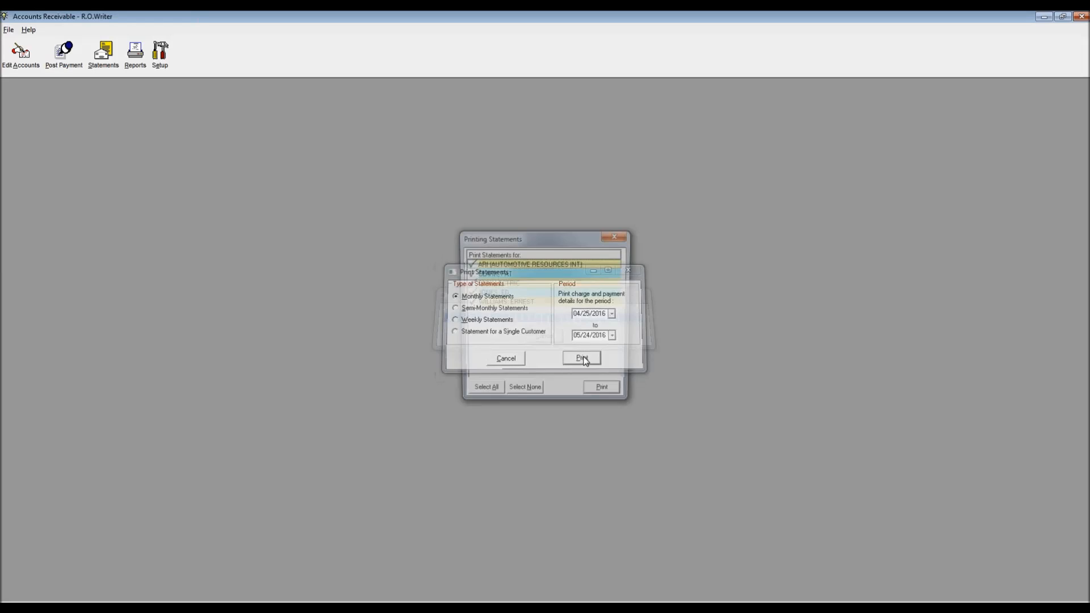
Step: Select only the second customer and preview their $1,080.50 statement on screen
left_click(517, 394)
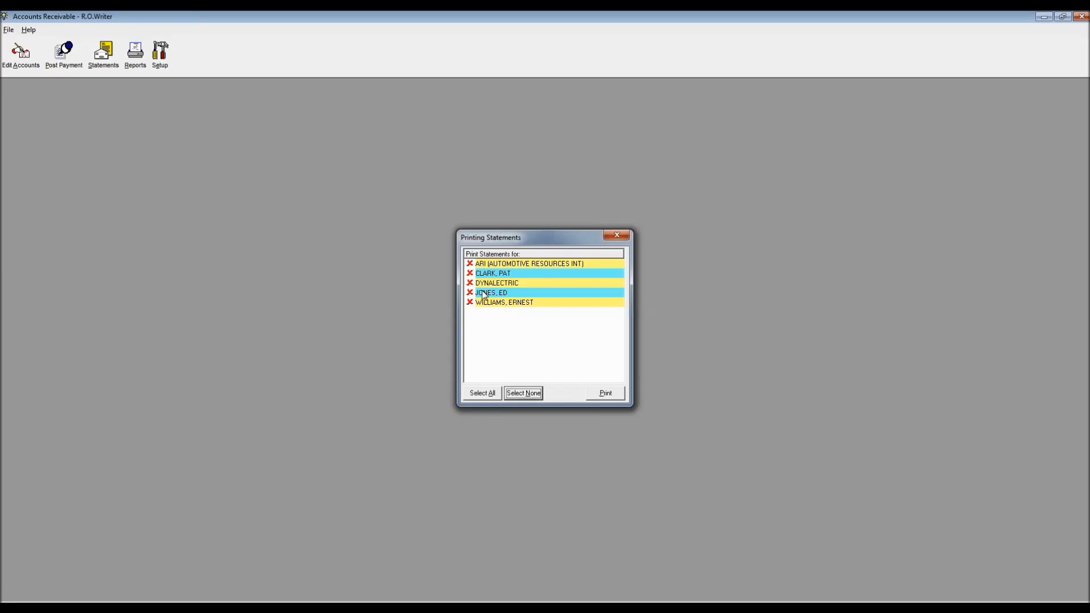
left_click(471, 275)
left_click(470, 274)
left_click(606, 393)
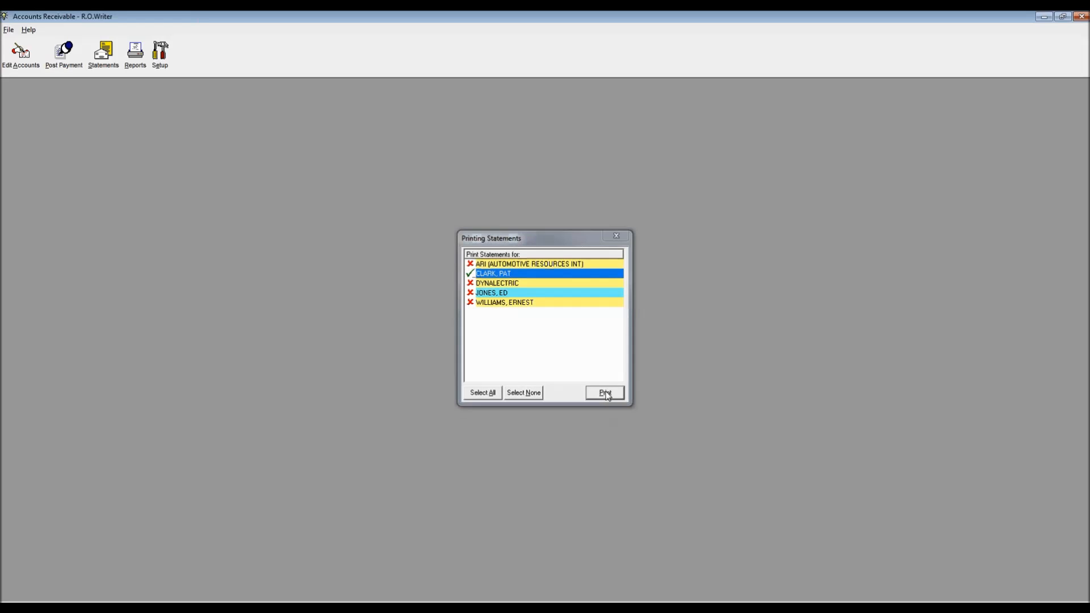
left_click(584, 320)
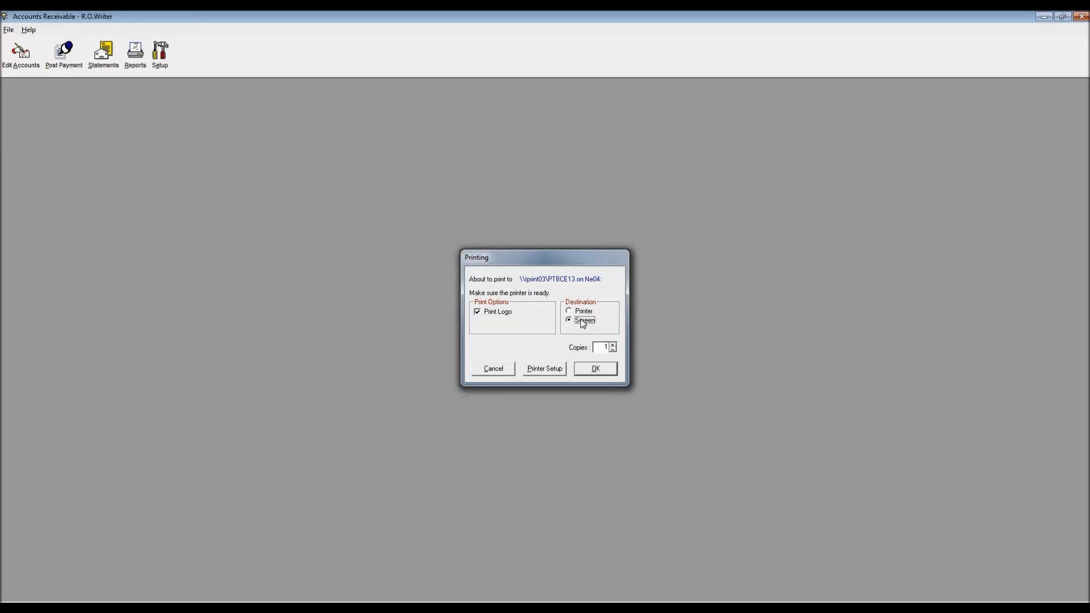
left_click(596, 370)
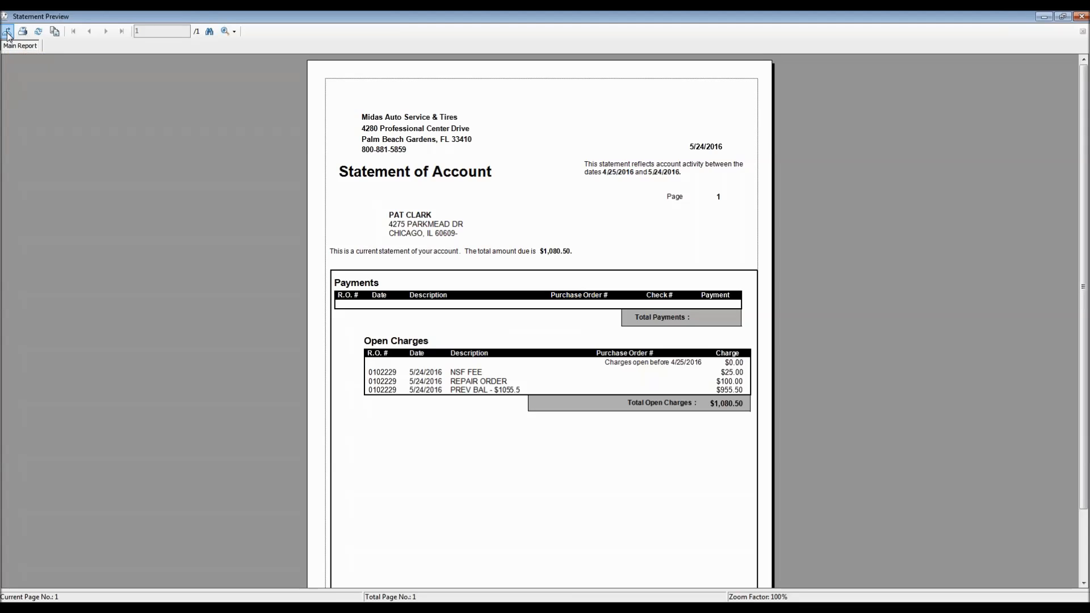
Step: Check the statement's export file types, cancel the export, and close the preview
left_click(8, 33)
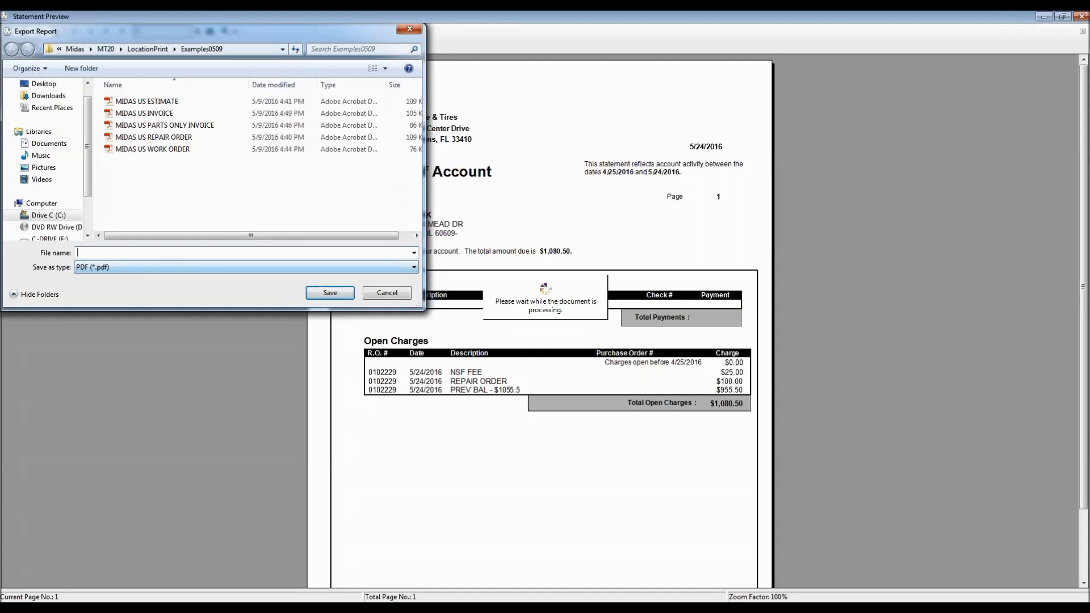
left_click(90, 269)
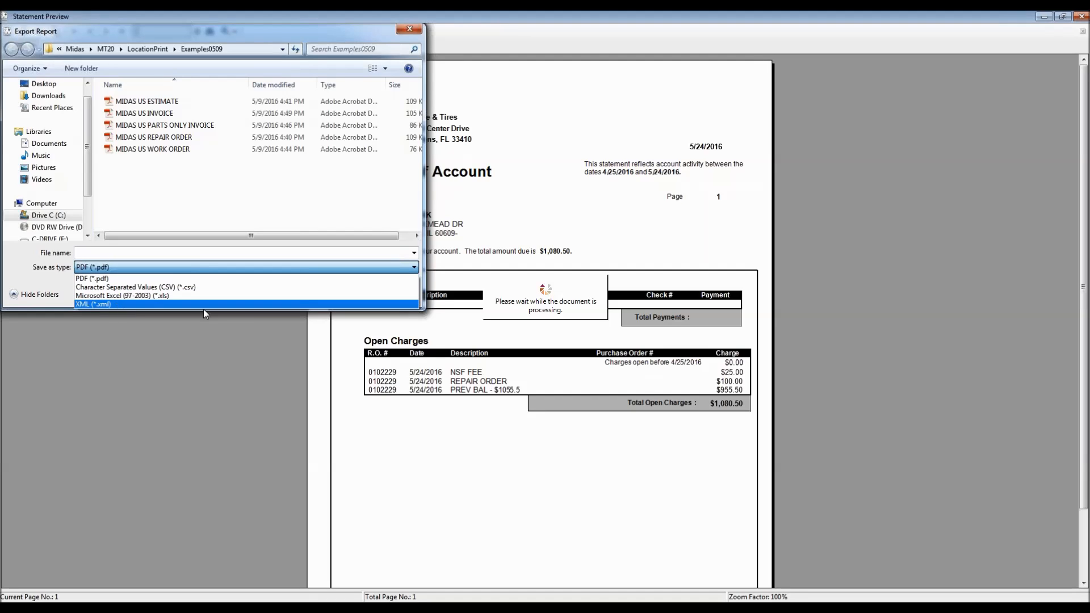
left_click(409, 30)
left_click(409, 29)
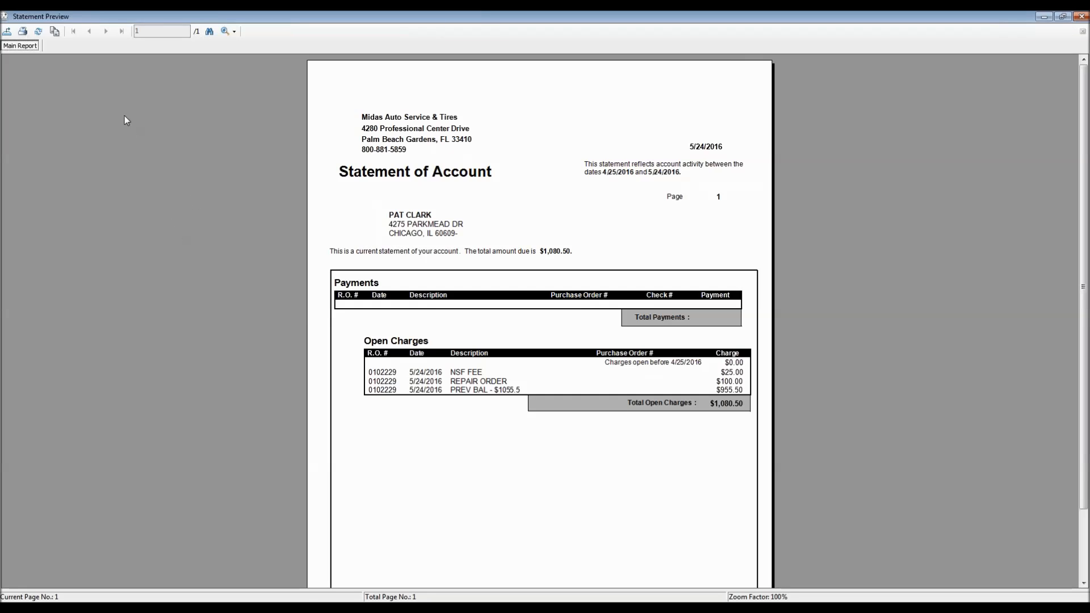
left_click(5, 16)
left_click(34, 97)
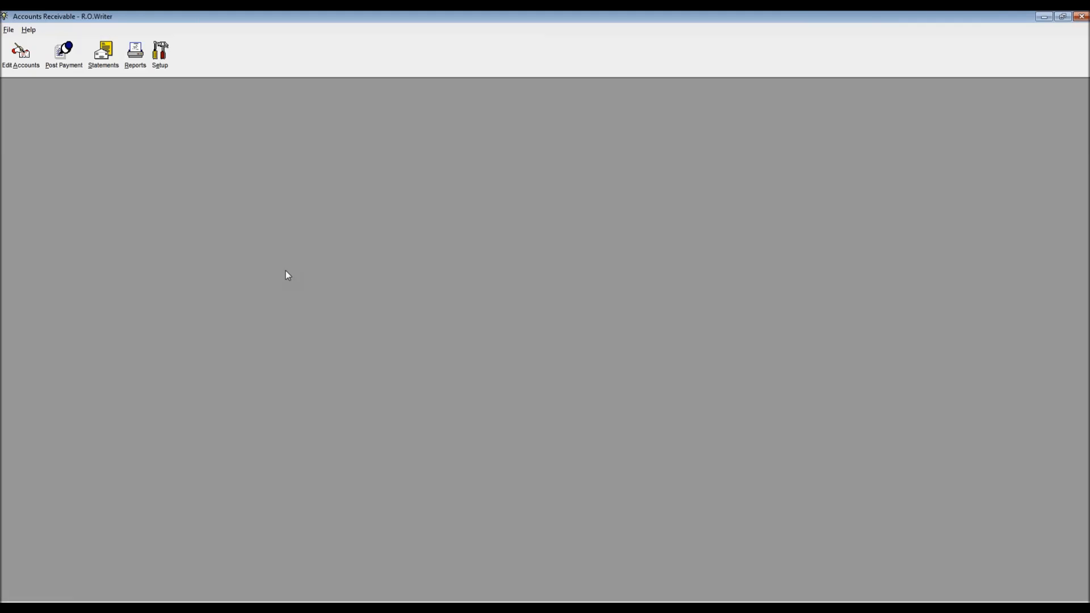
Step: Preview the Accounts Aging Report ($2,444.11 total) on screen, then close it
left_click(135, 52)
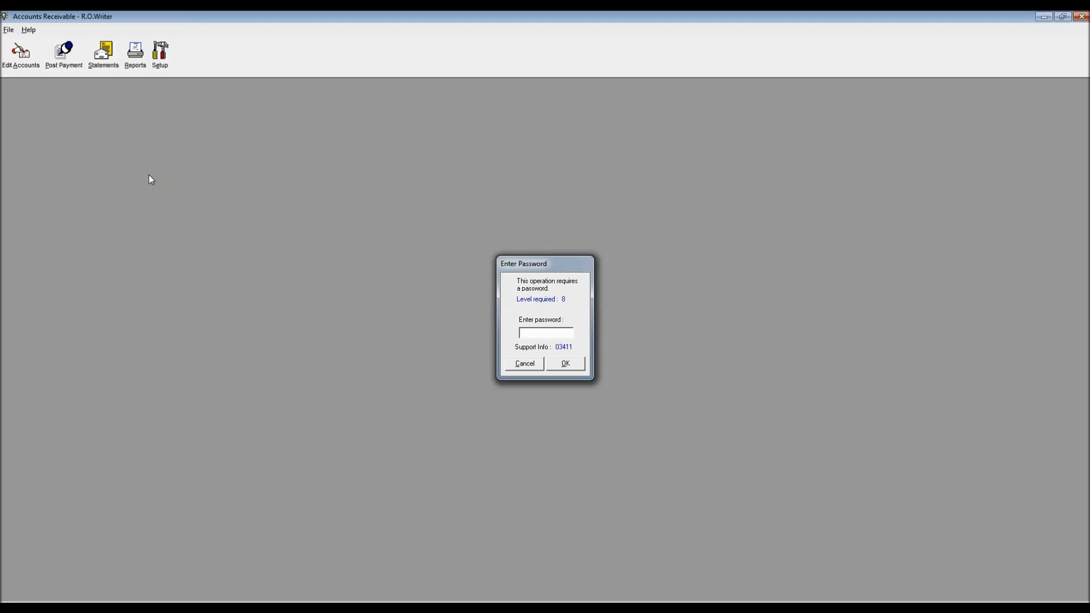
key("Return")
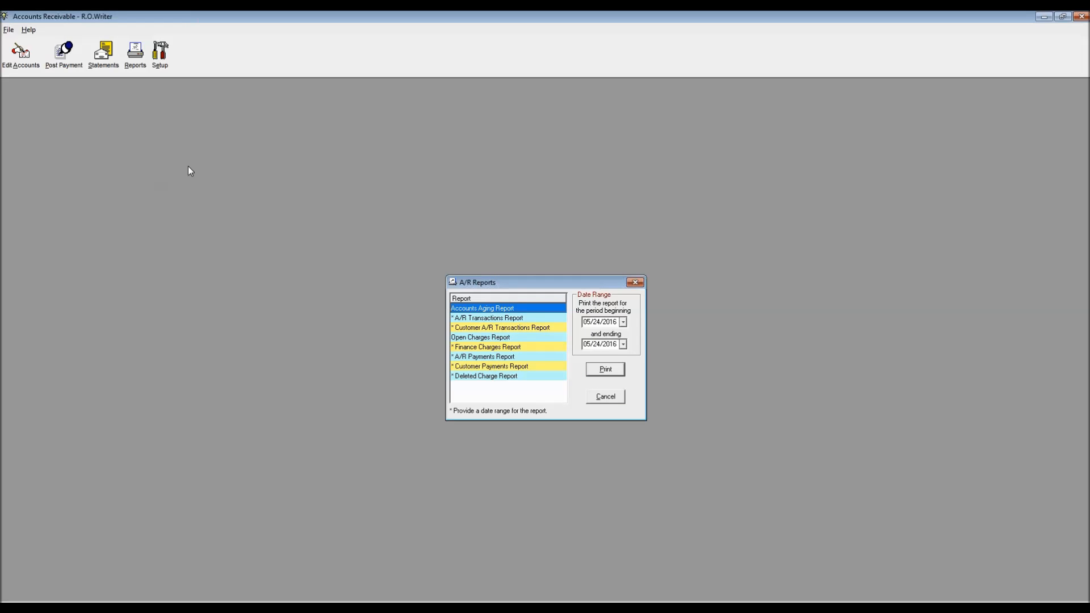
left_click_drag(541, 282, 397, 138)
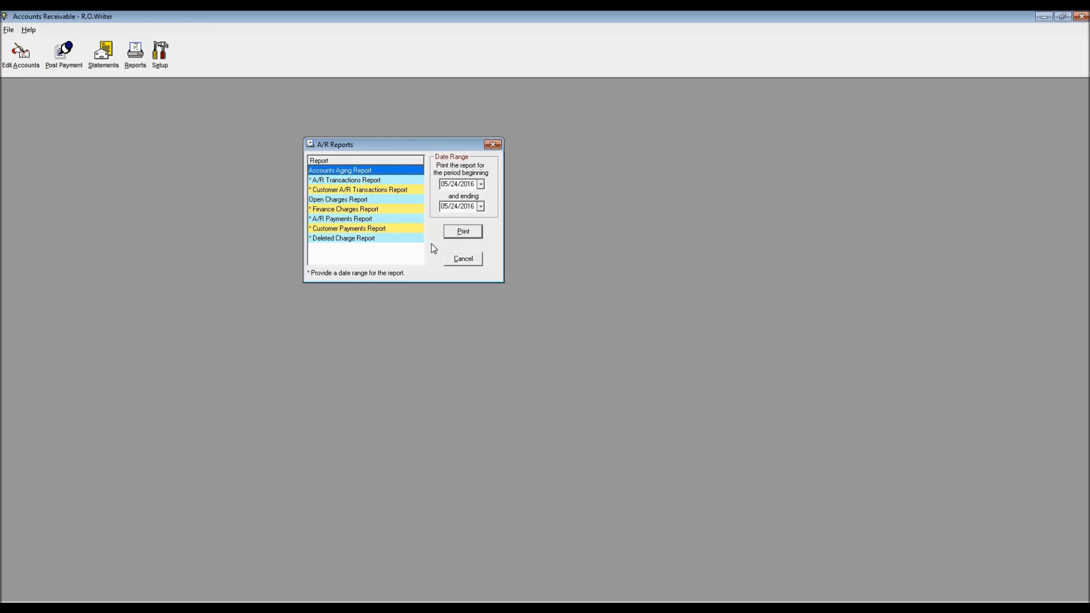
left_click(461, 234)
left_click(574, 321)
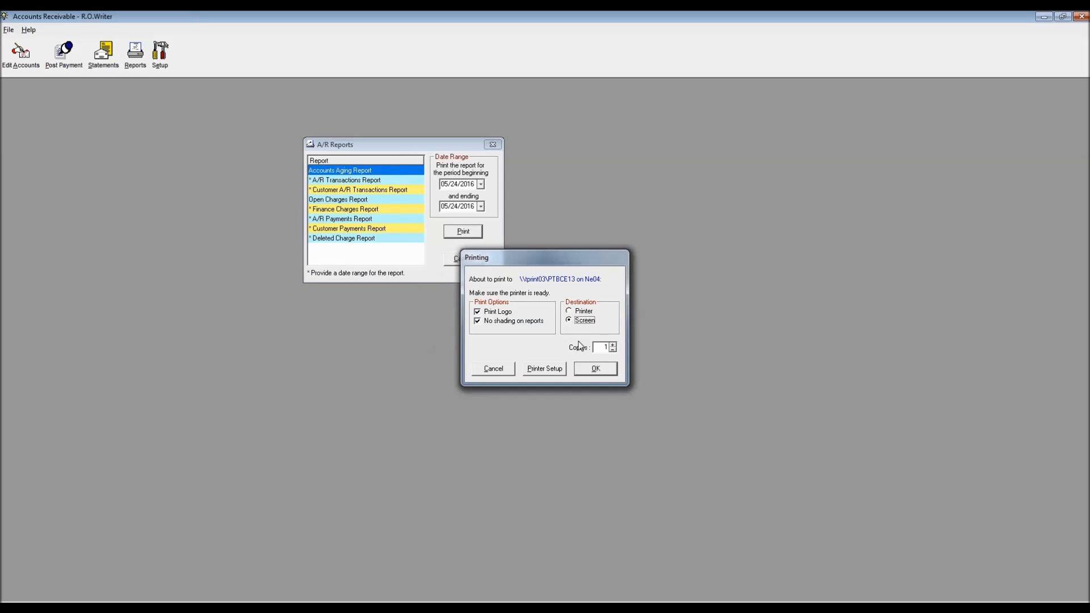
left_click(595, 369)
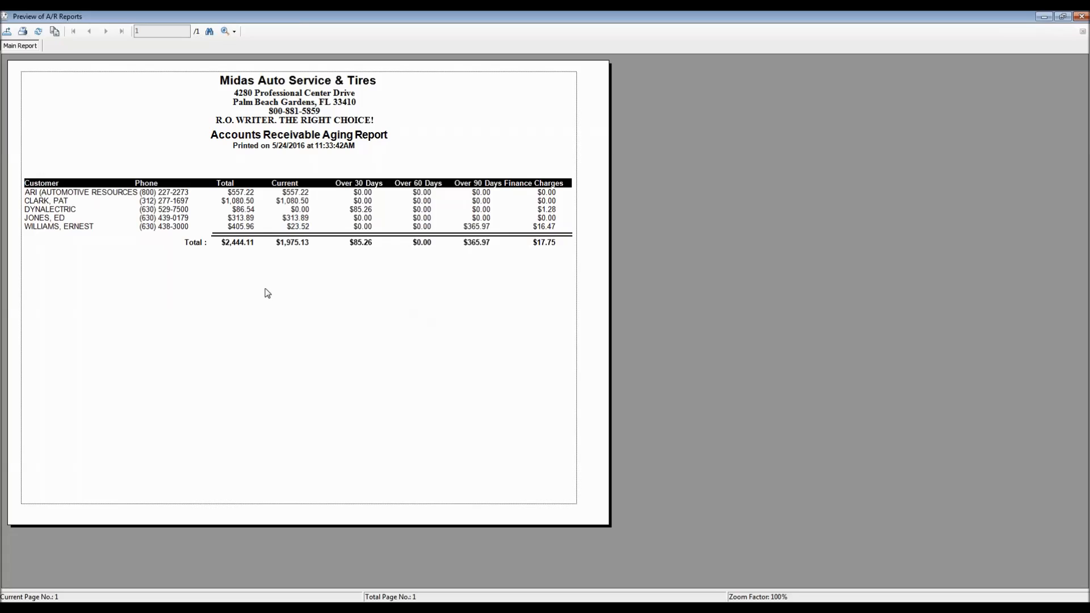
double_click(4, 17)
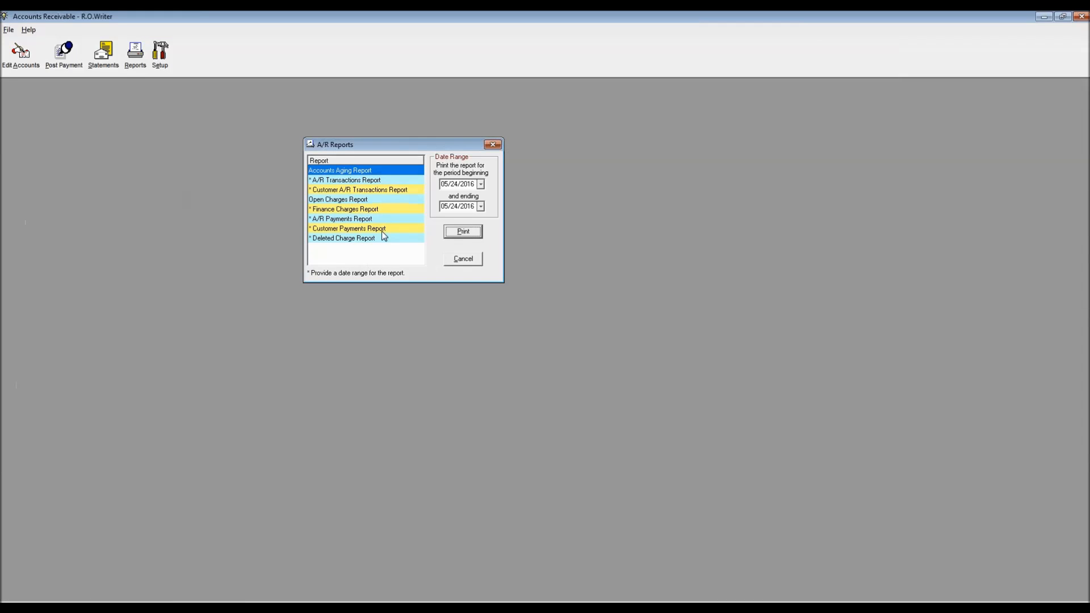
Step: Look over the Open Charges, A/R Transactions and Customer A/R Transactions reports
left_click(349, 200)
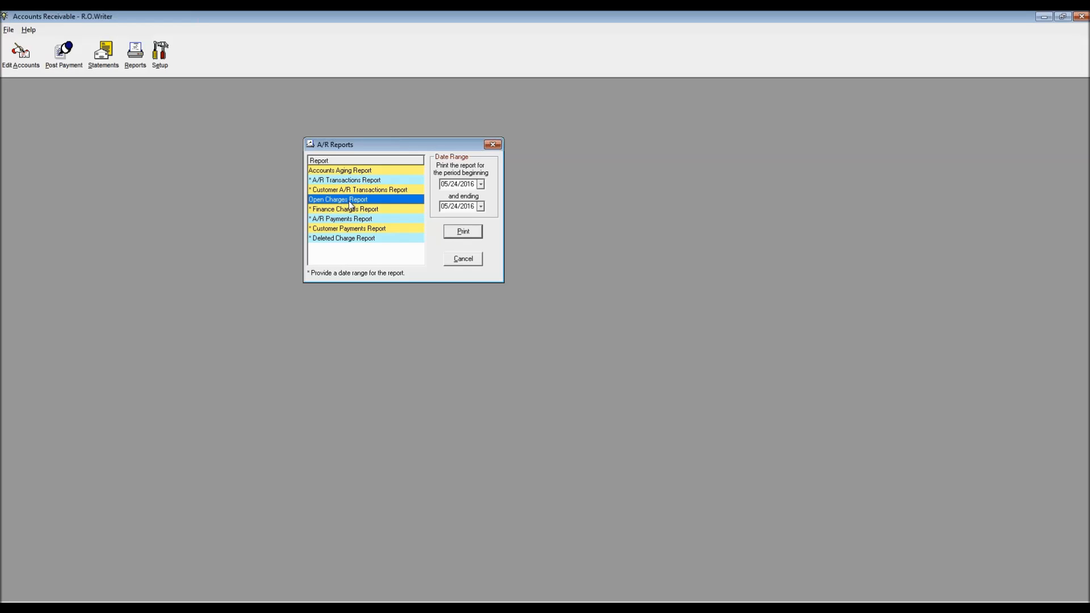
double_click(341, 182)
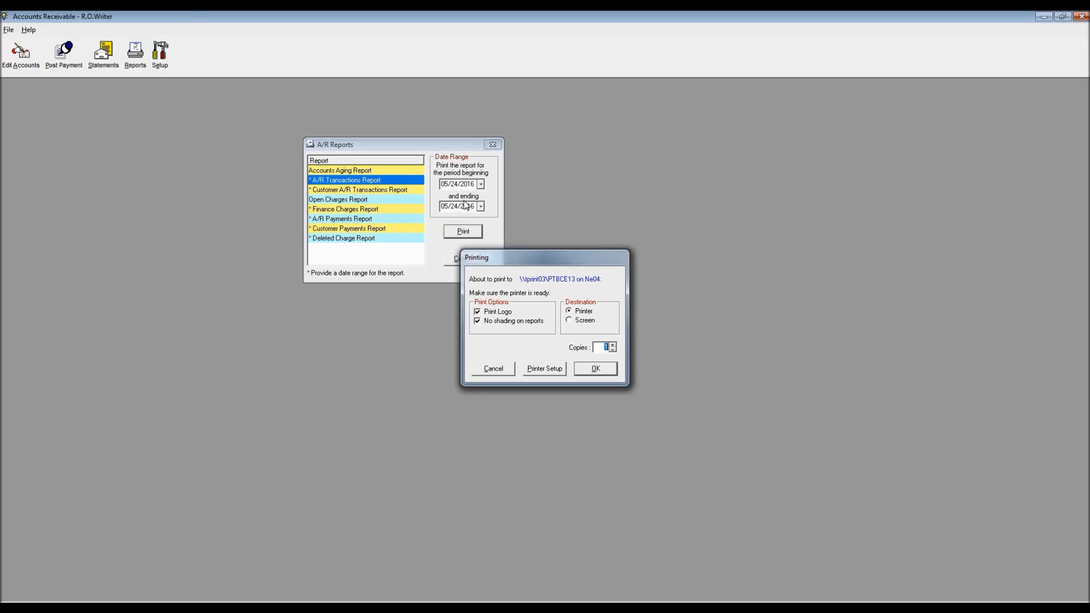
left_click(493, 367)
left_click(380, 191)
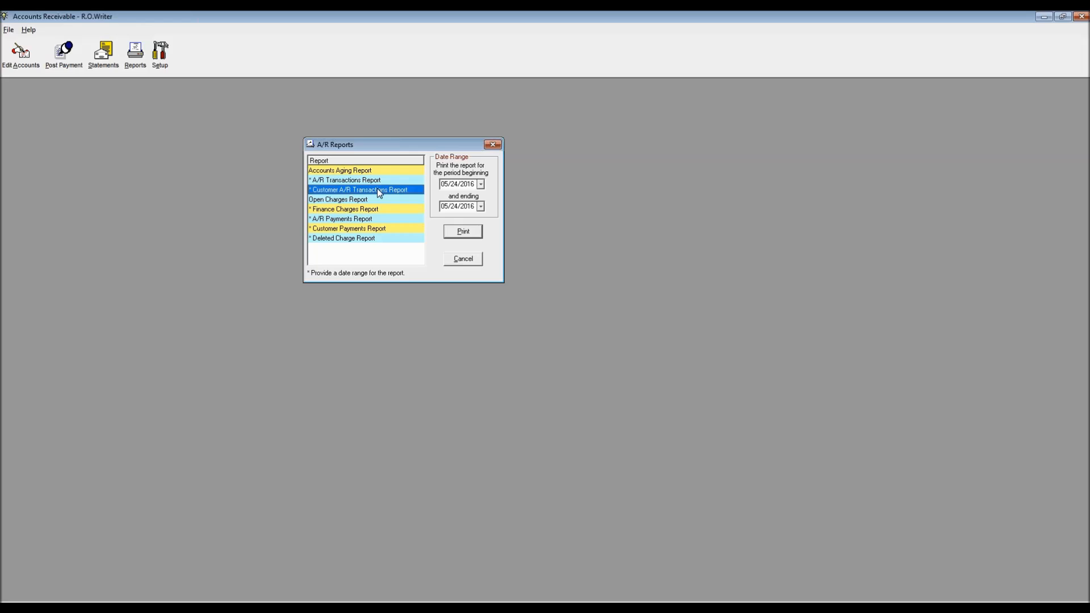
left_click(481, 185)
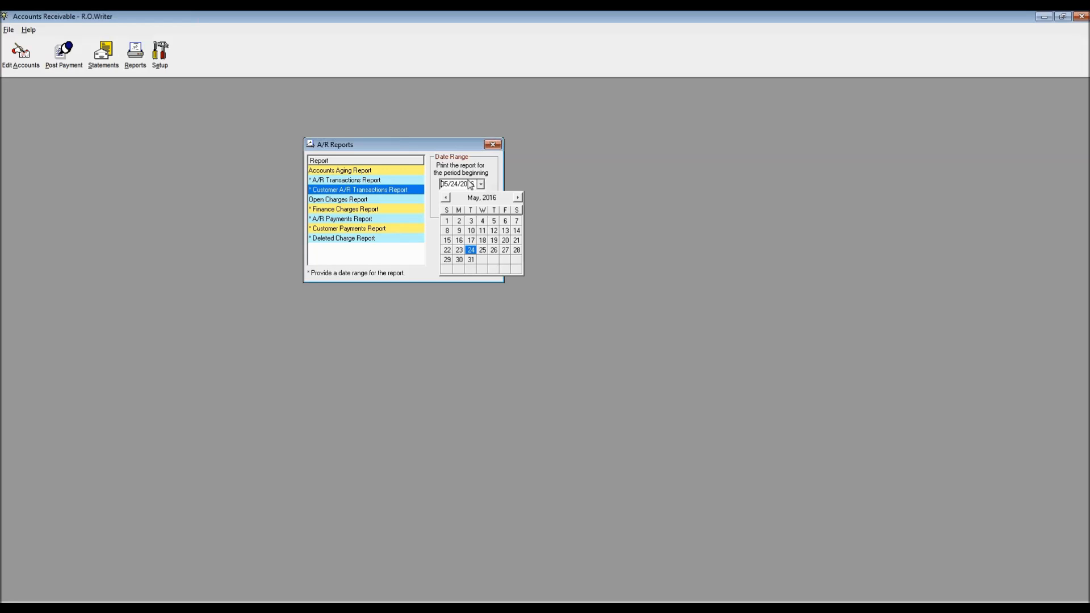
left_click(576, 122)
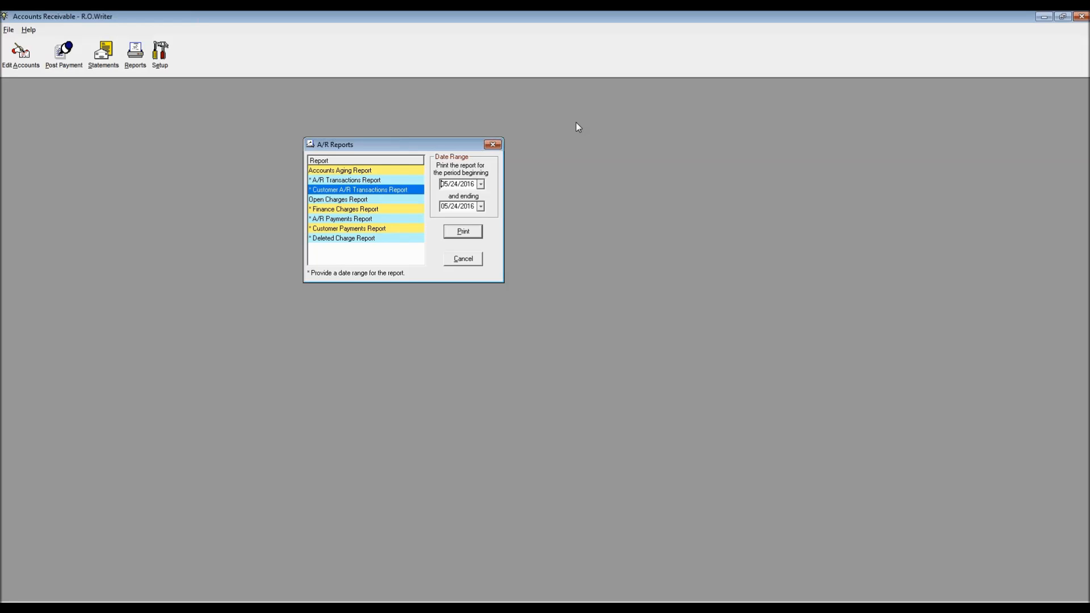
Step: Browse Finance Charges and Payments reports, then print the Deleted Charge Report
left_click(340, 210)
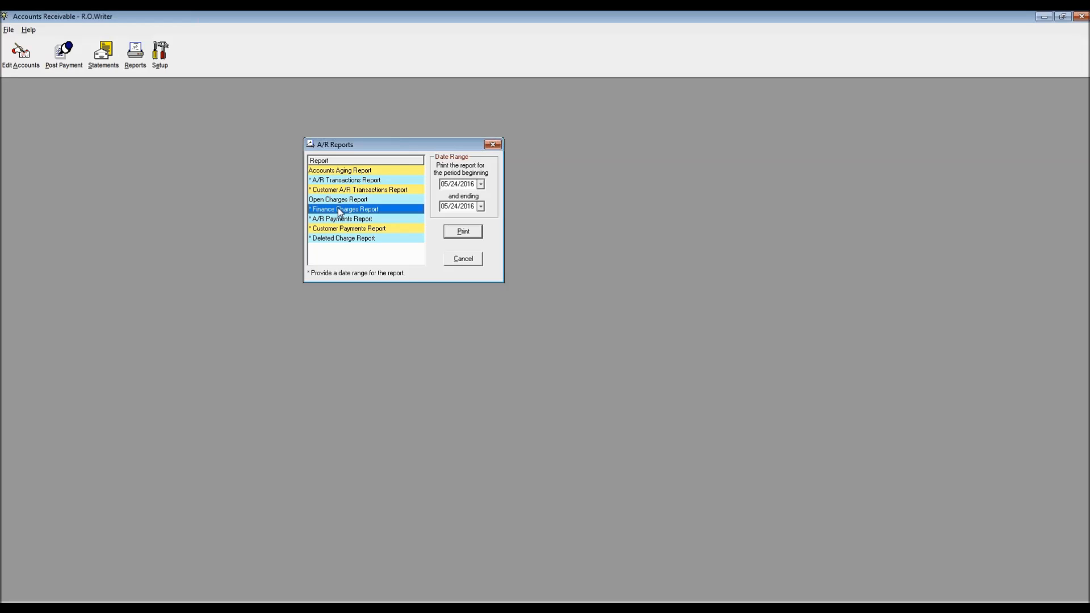
left_click(338, 221)
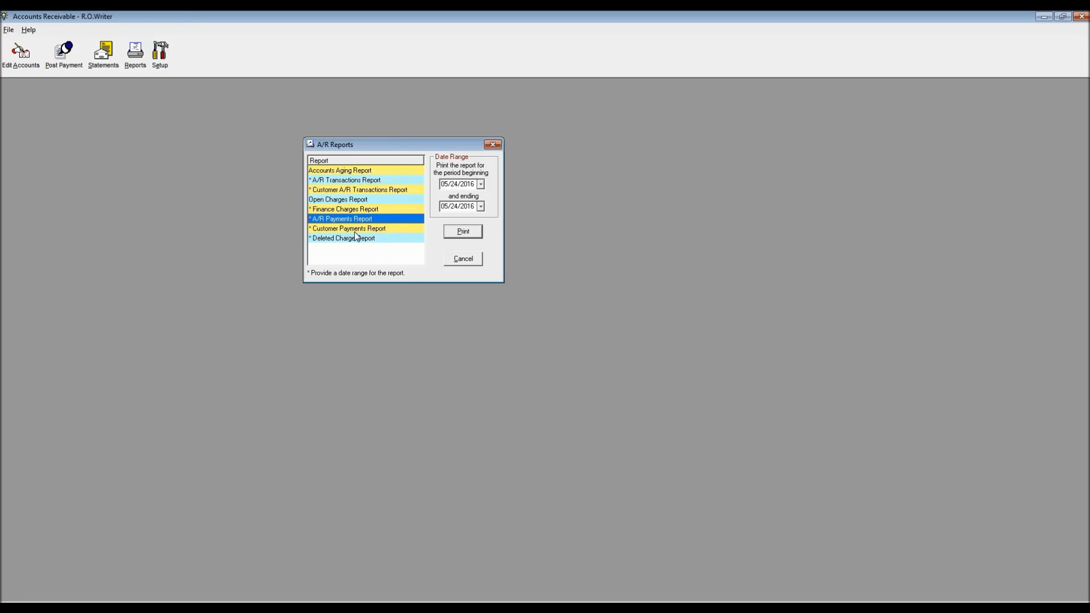
left_click(353, 229)
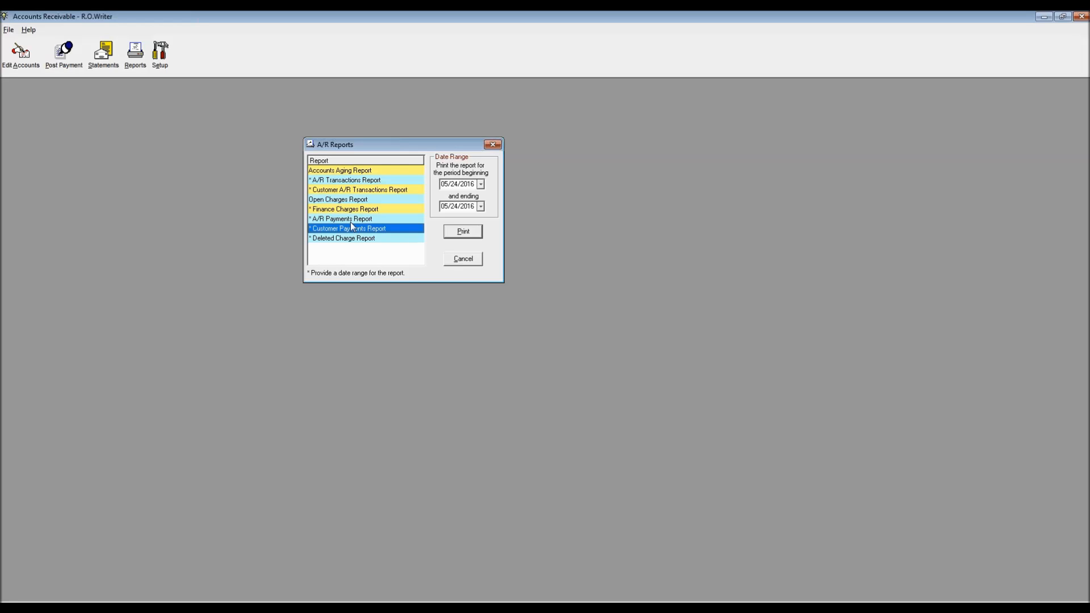
left_click(355, 239)
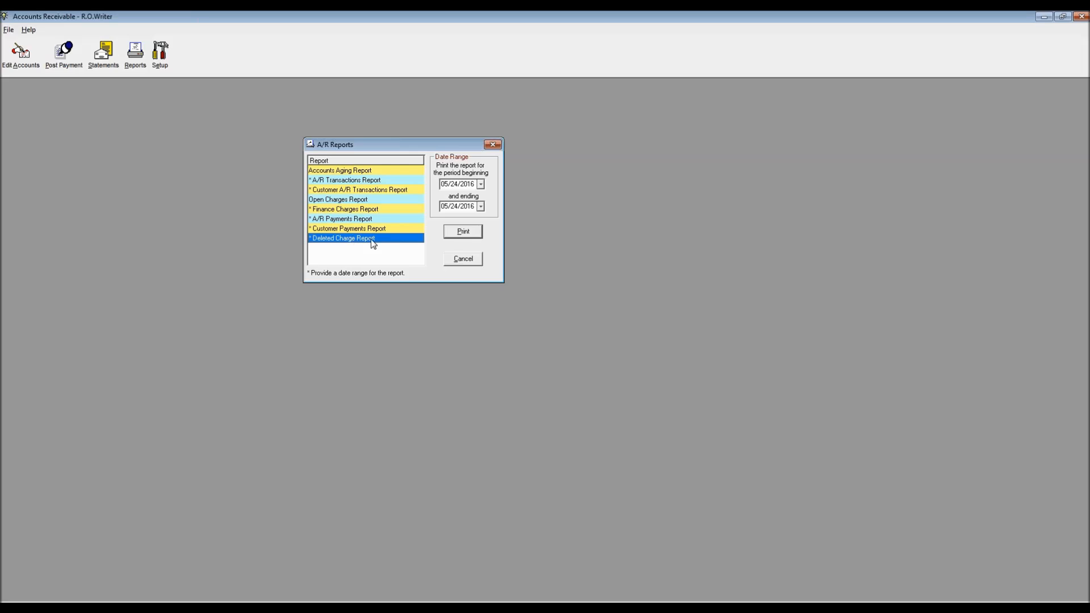
left_click(462, 232)
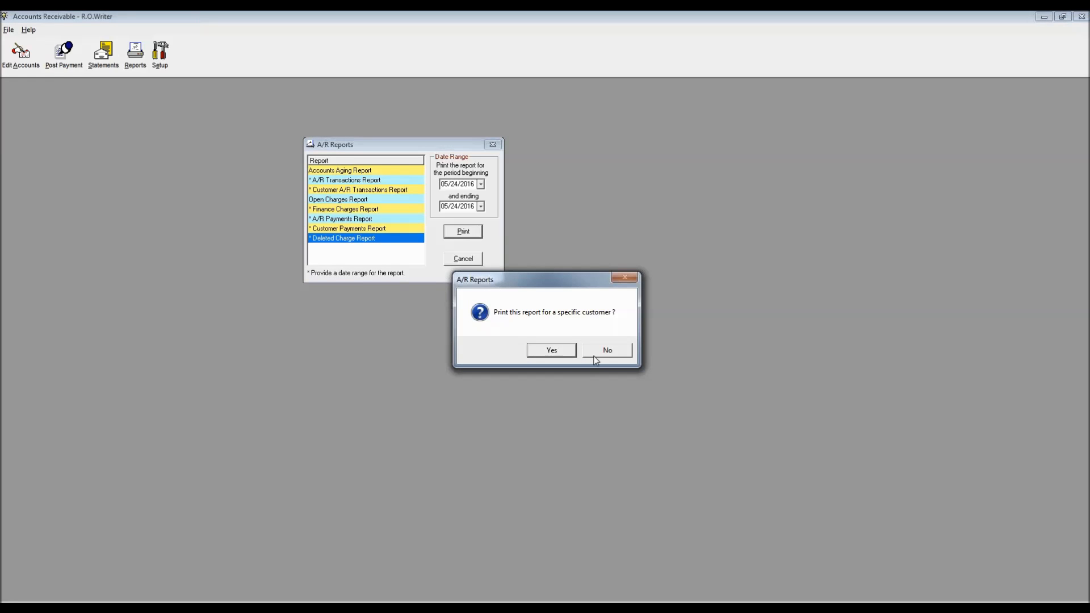
Step: Preview the all-customer Deleted Charges Report on screen, showing one $28.96 deletion, then close it
left_click(605, 349)
left_click(581, 322)
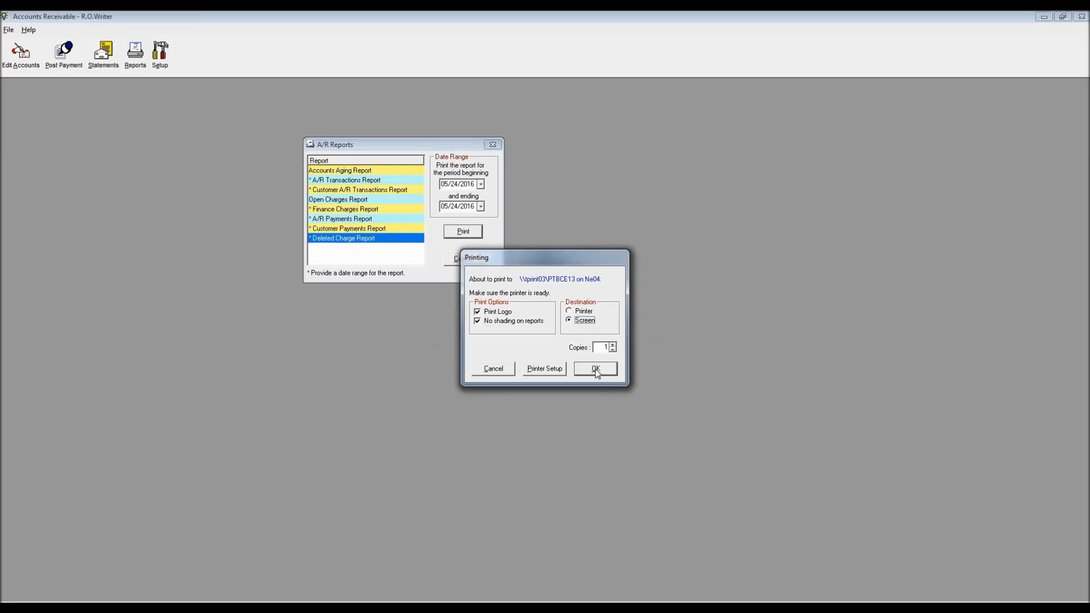
left_click(595, 369)
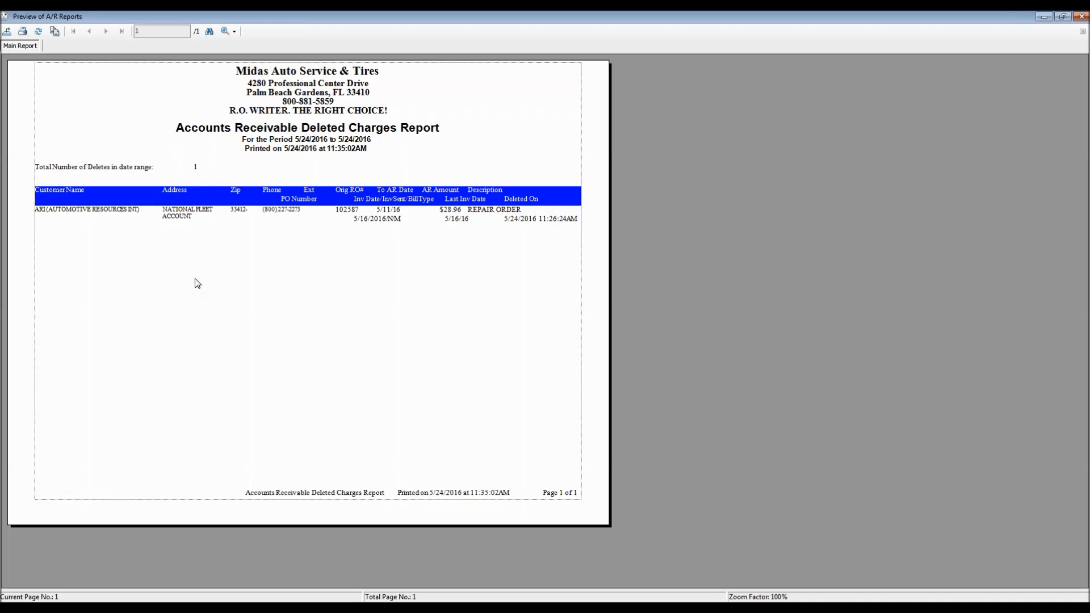
left_click(44, 213)
left_click(428, 221)
left_click(5, 17)
left_click(5, 17)
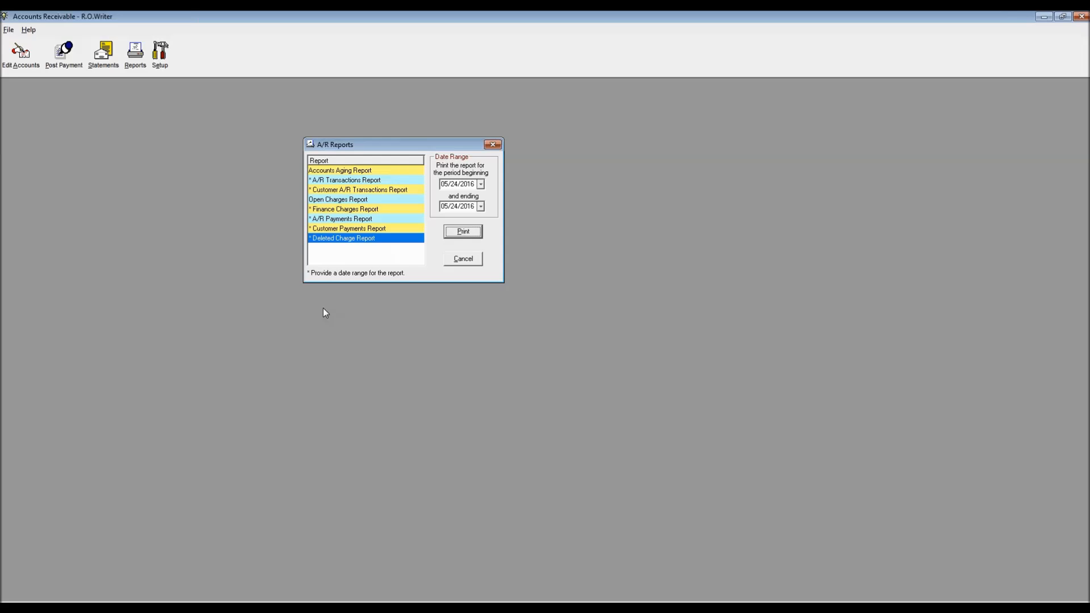
Step: Open A/R Setup with the password, showing a 1.50% charge after 45 days, and select the default message
left_click(492, 144)
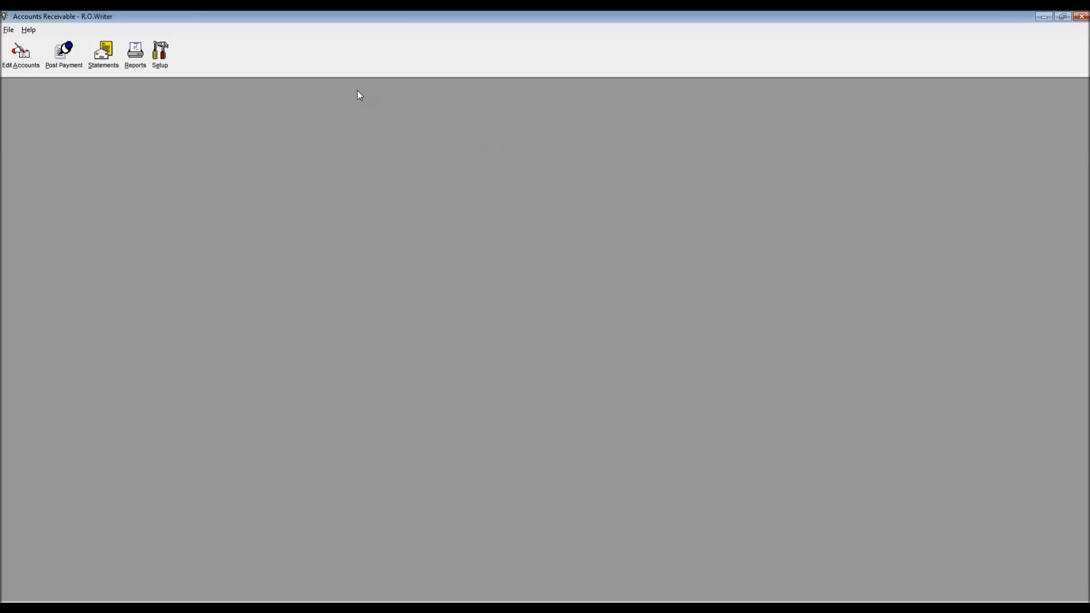
left_click(160, 52)
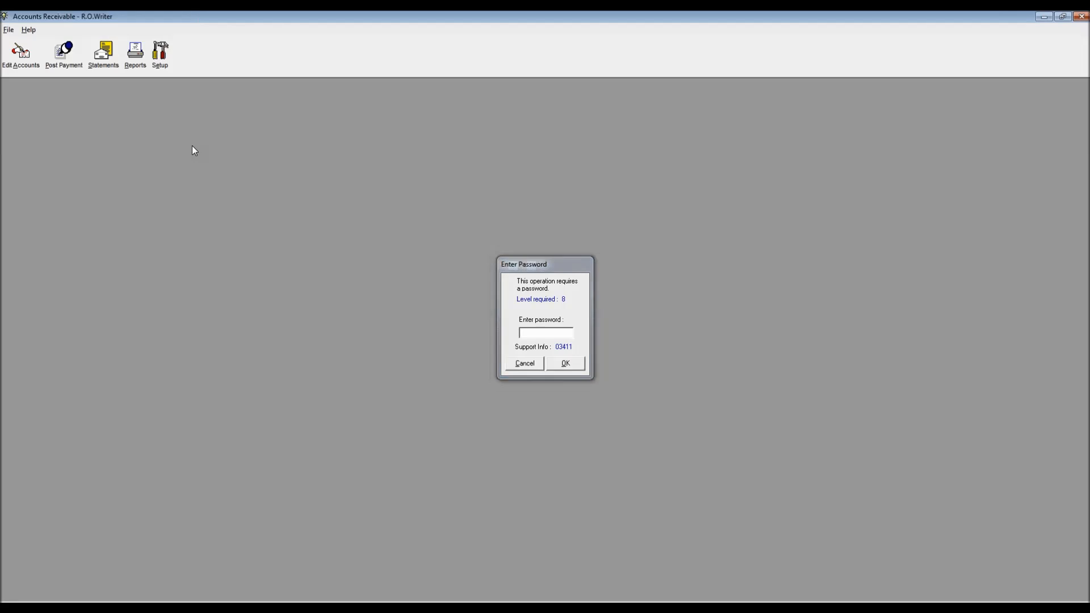
key("Return")
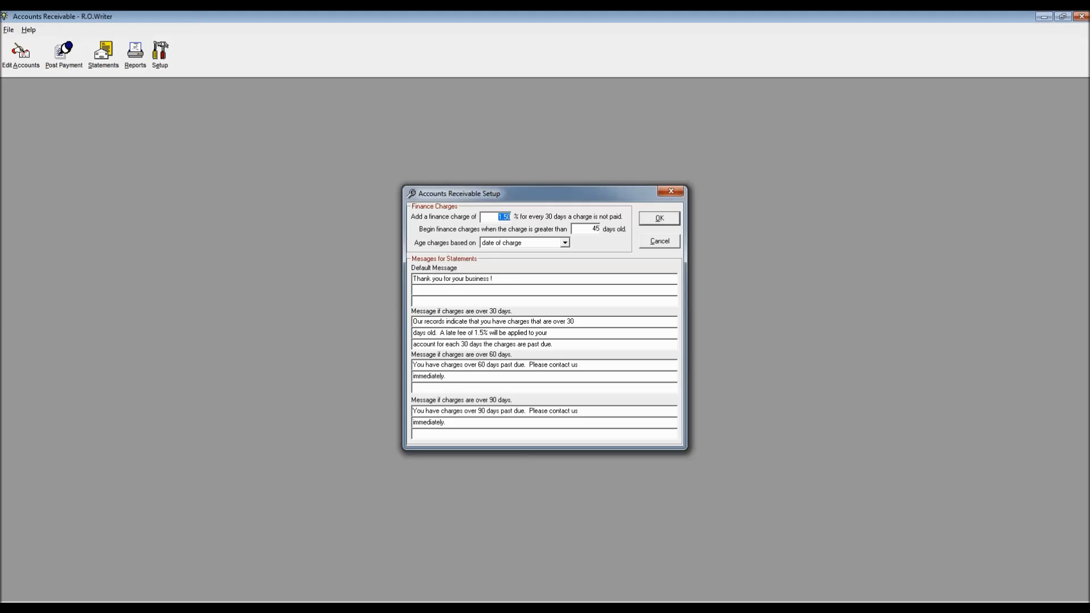
left_click_drag(500, 279, 402, 279)
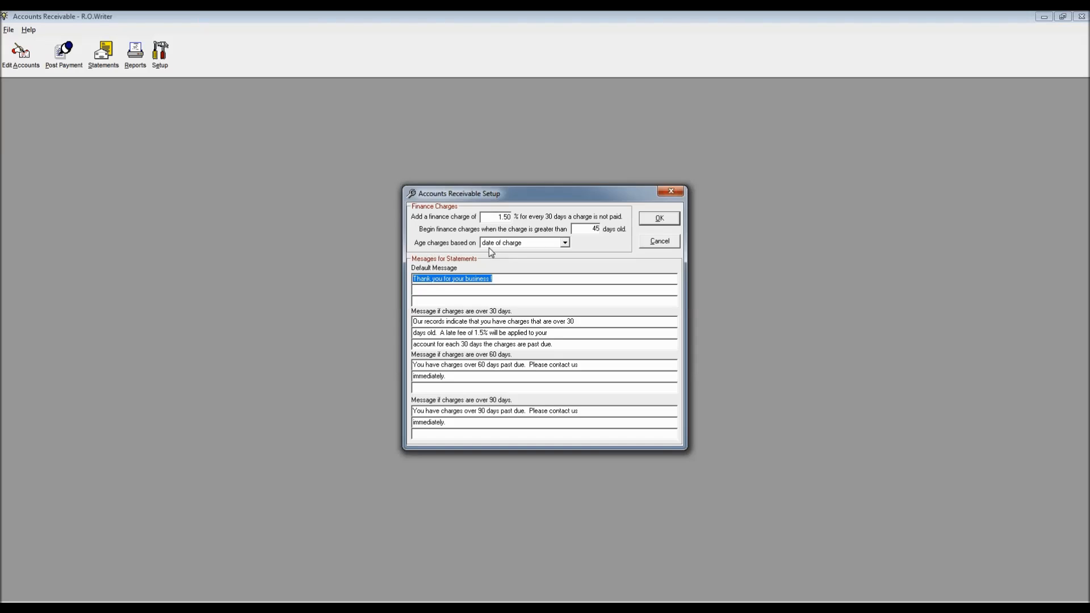
Step: Keep charges aged by 'date of charge' and close the Accounts Receivable Setup
left_click(565, 243)
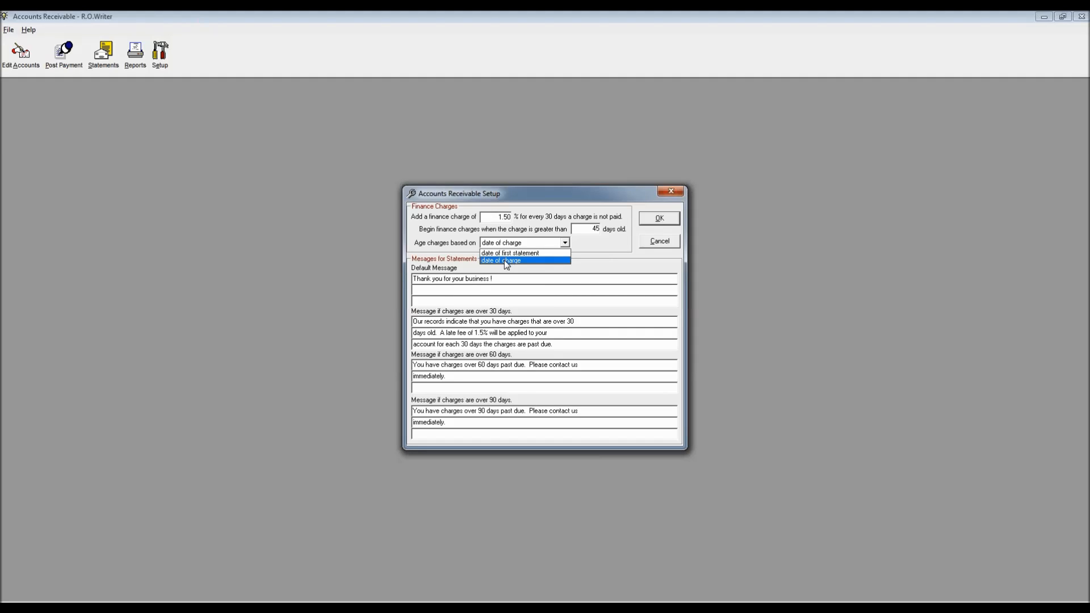
left_click(589, 229)
left_click(589, 229)
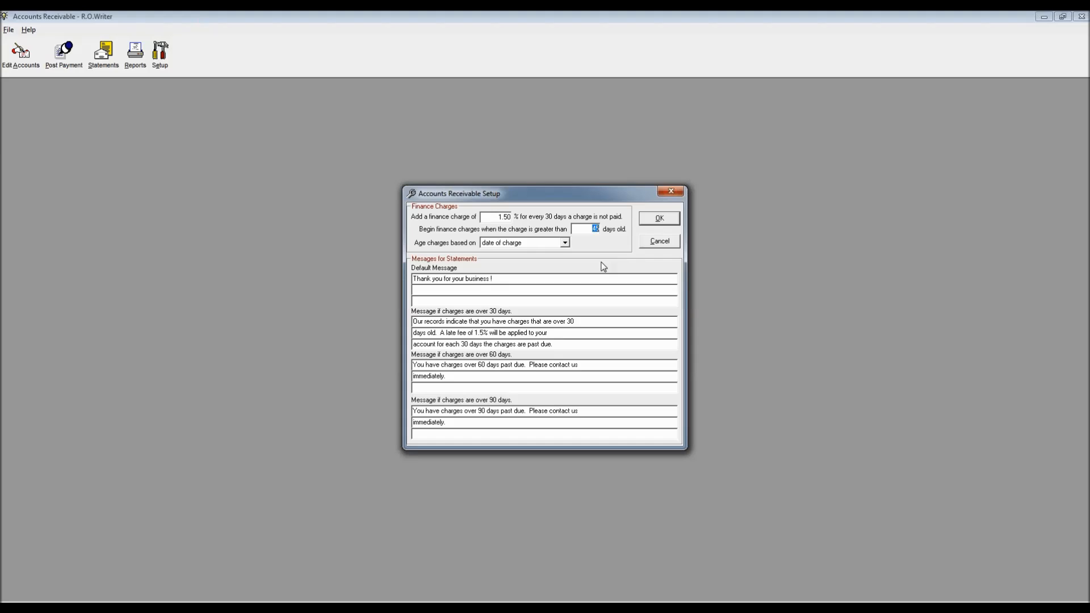
left_click(671, 193)
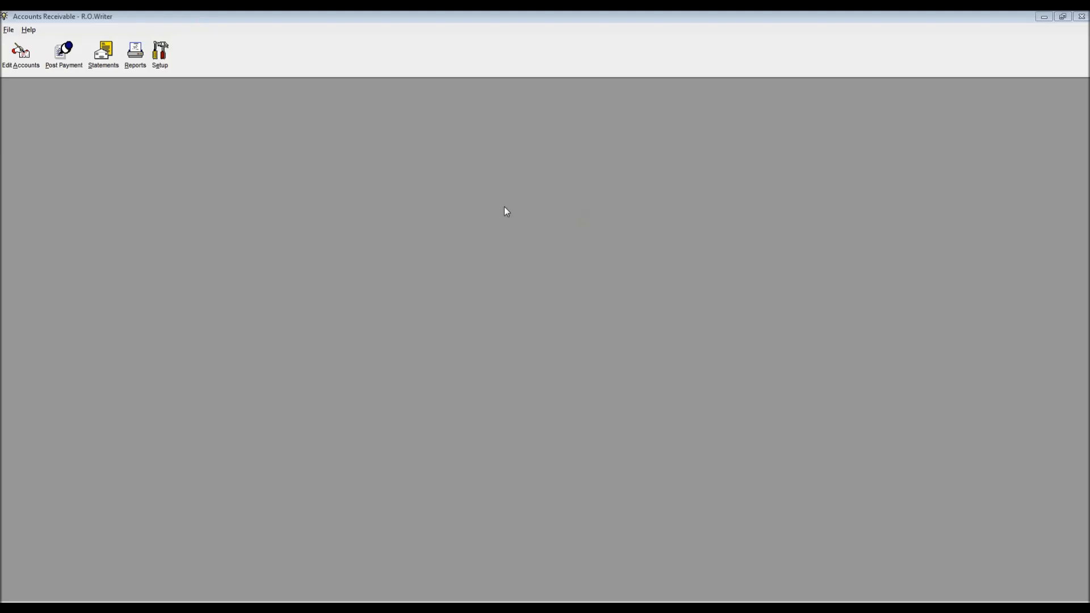